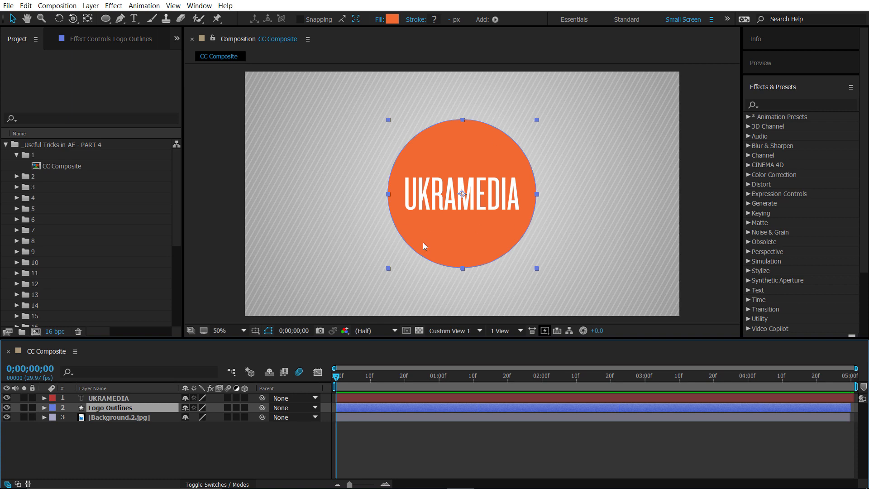
Delete the Logo Outlines shape layer and hide the Background.2.jpg layer
left_click(139, 400)
left_click(137, 405)
left_click(137, 399)
left_click(136, 406)
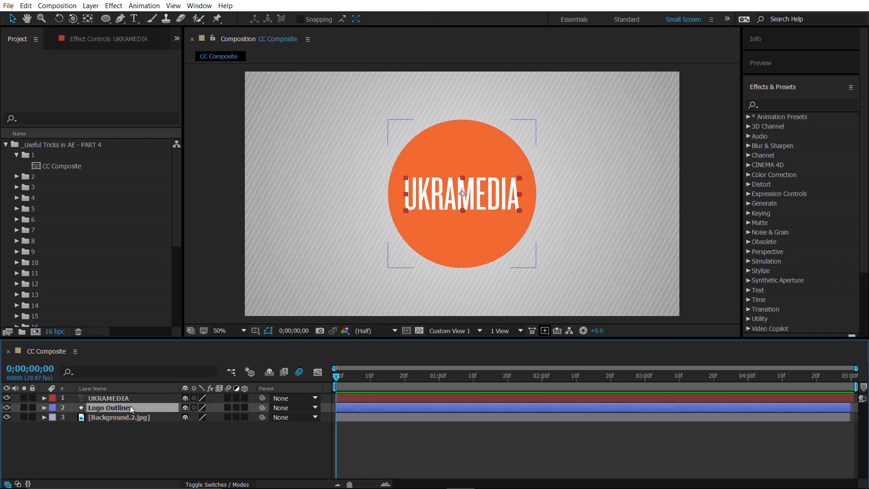
key("Delete")
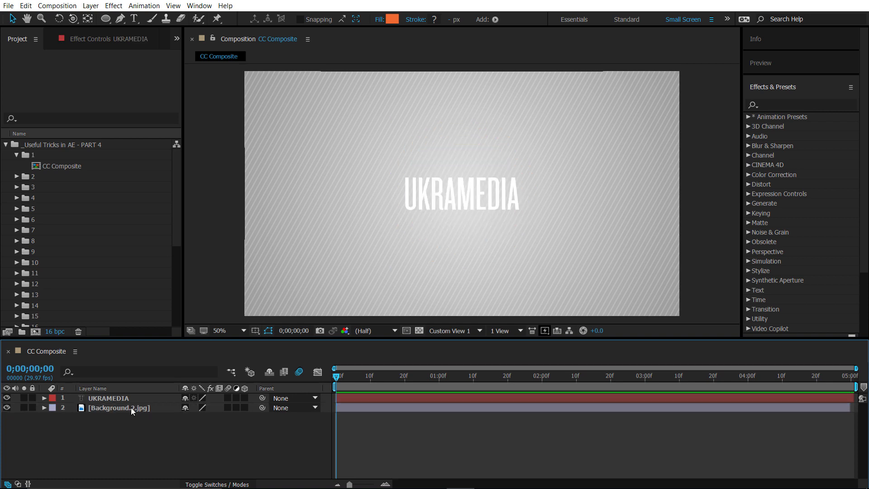
left_click(7, 407)
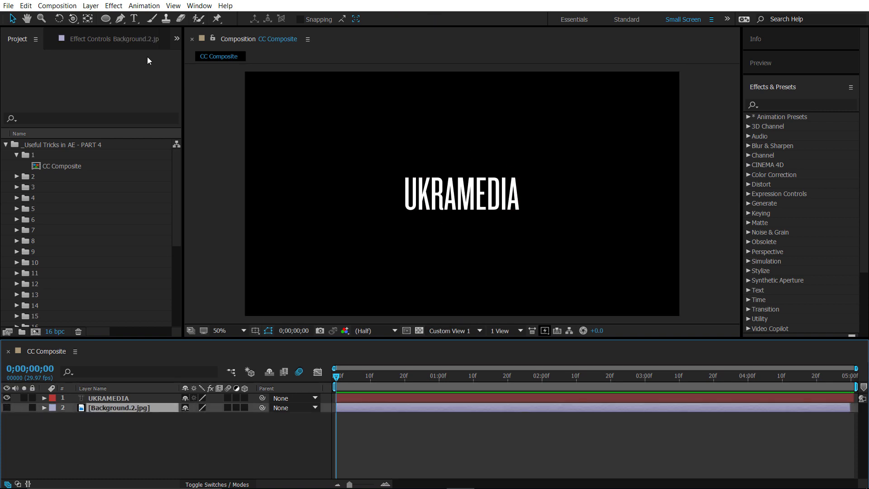
Draw a circular mask centred around the text on the UKRAMEDIA layer with the Ellipse tool
left_click(107, 20)
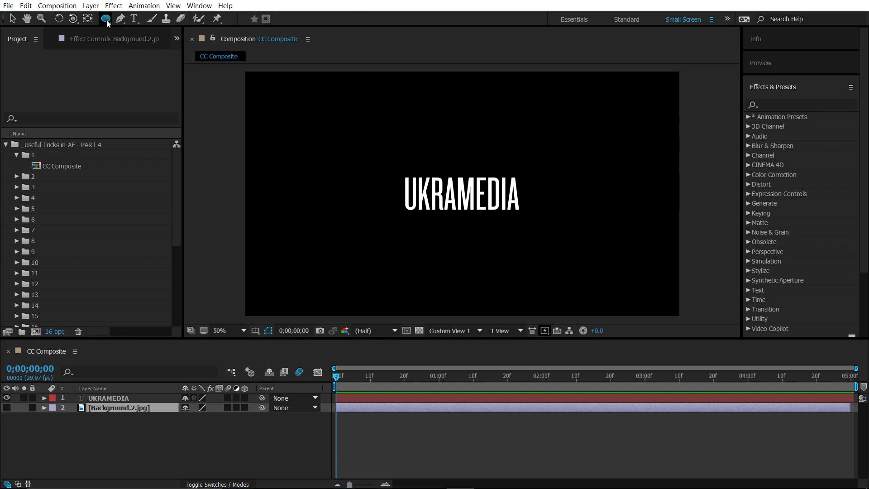
left_click(121, 398)
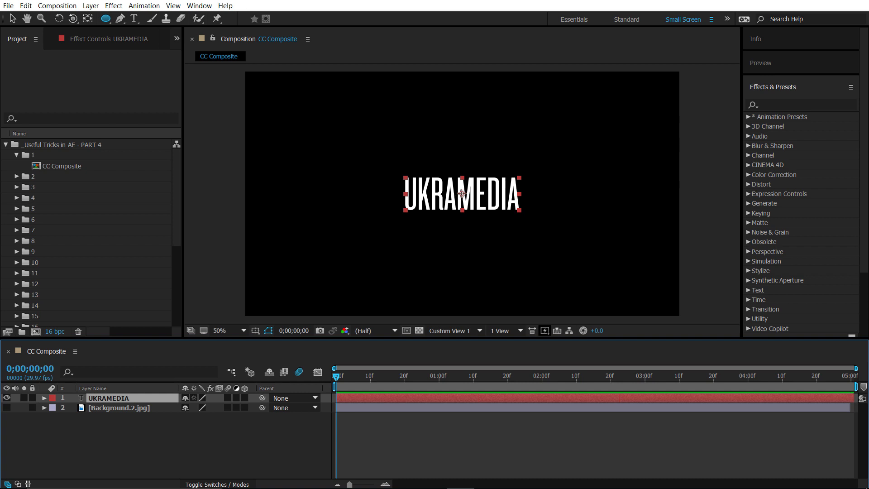
left_click_drag(459, 191, 542, 272)
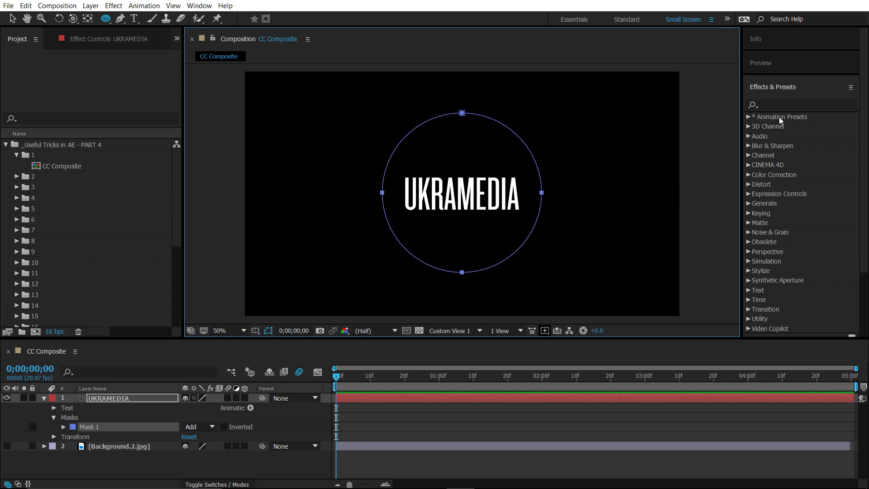
Apply the Fill effect to the UKRAMEDIA layer and set its Fill Mask to Mask 1
left_click(789, 105)
type("fill")
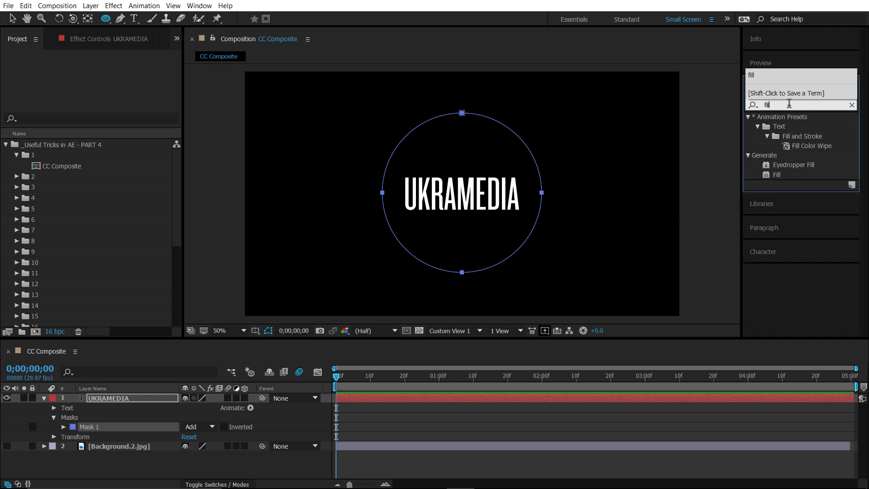
double_click(777, 175)
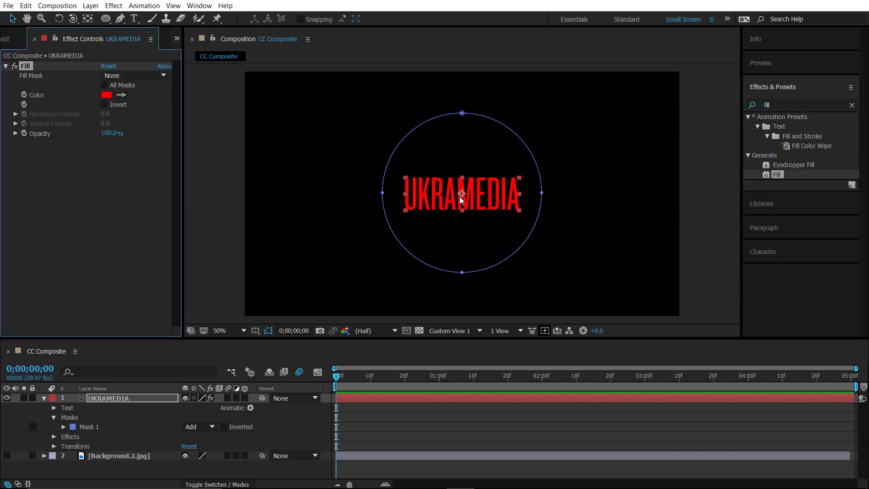
left_click(132, 76)
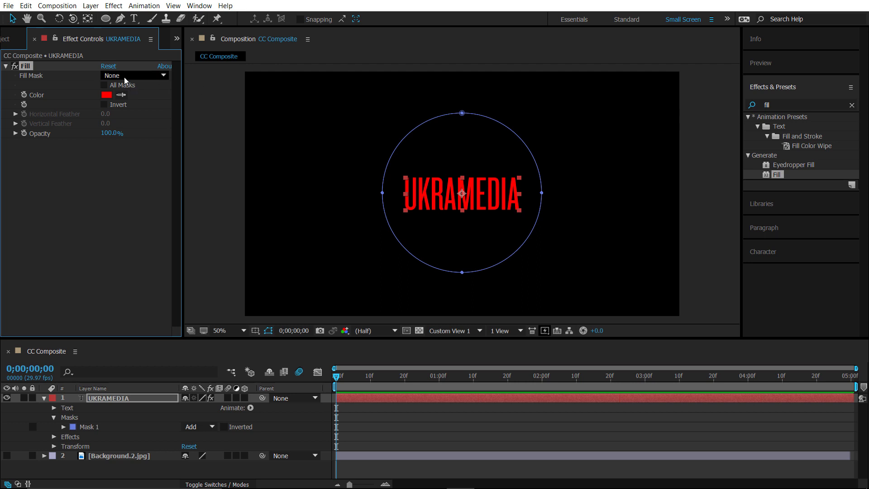
left_click(135, 101)
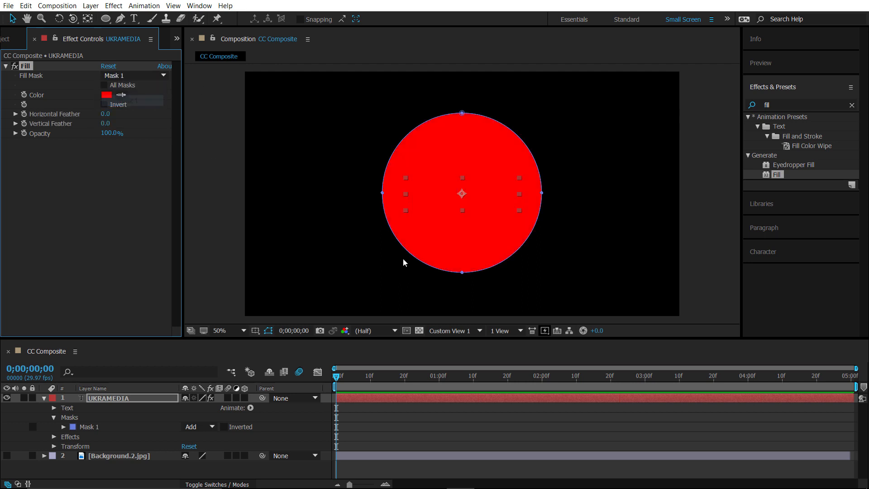
Set the Fill effect's color to orange, hex F16933
left_click(107, 94)
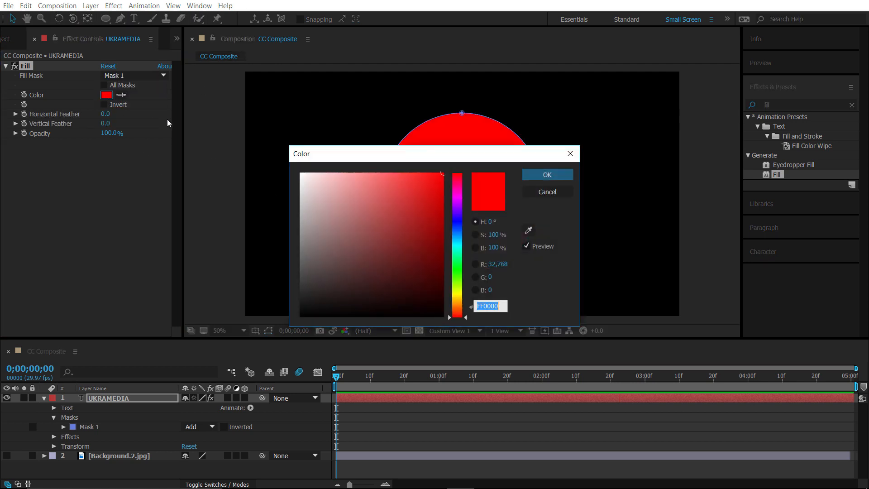
type("F16933")
left_click(555, 177)
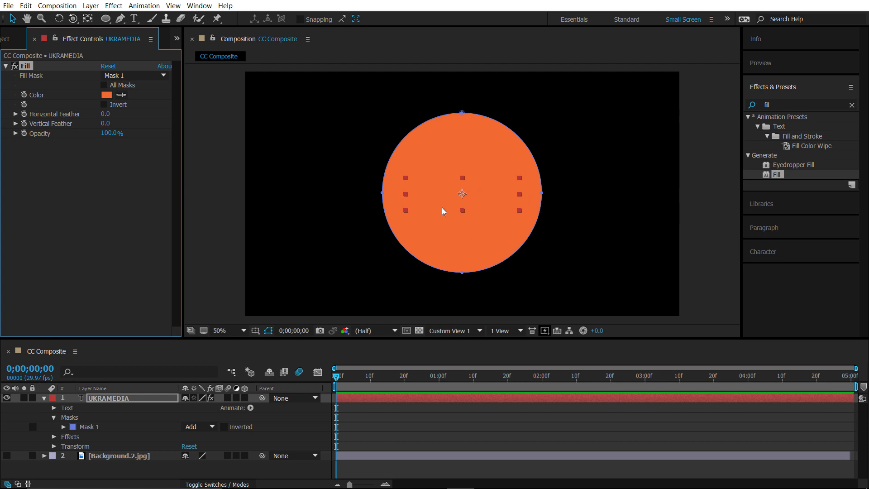
Apply the CC Composite effect to the UKRAMEDIA layer beneath Fill
key("ctrl+5")
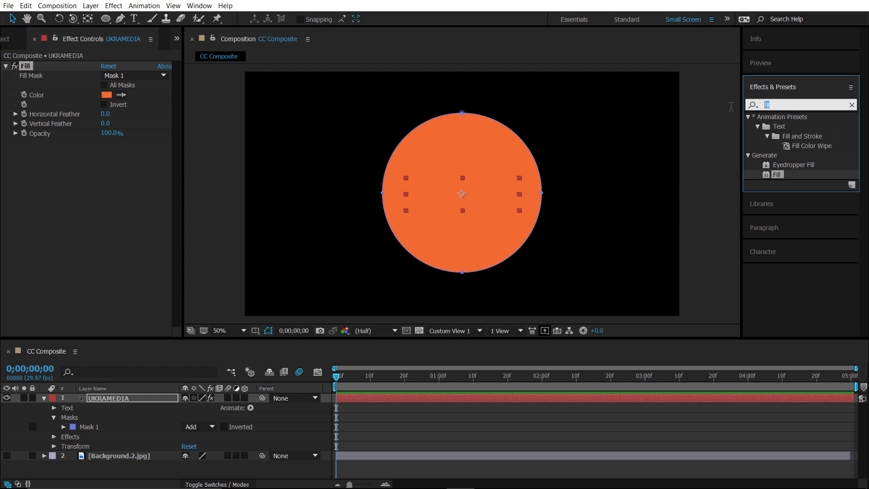
type("cc com")
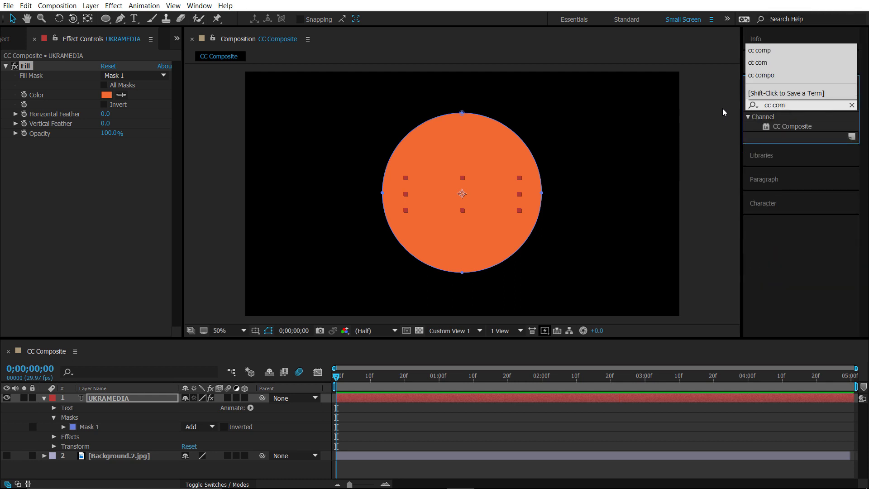
double_click(806, 128)
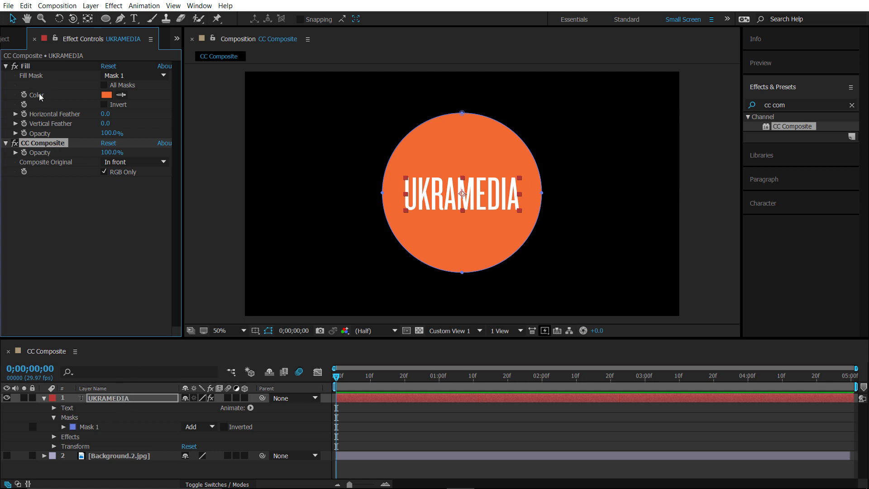
Try Behind as the CC Composite effect's Composite Original mode and restore In front
left_click_drag(109, 153, 119, 161)
left_click(119, 162)
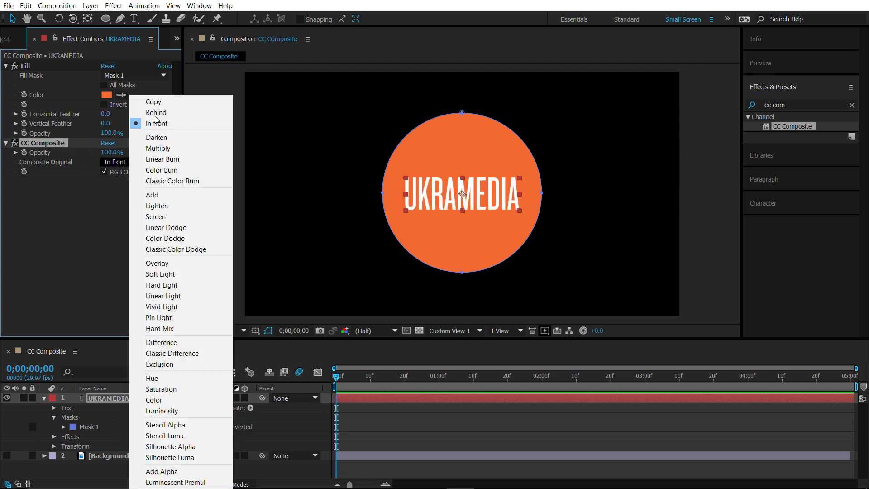
left_click(156, 112)
left_click(160, 162)
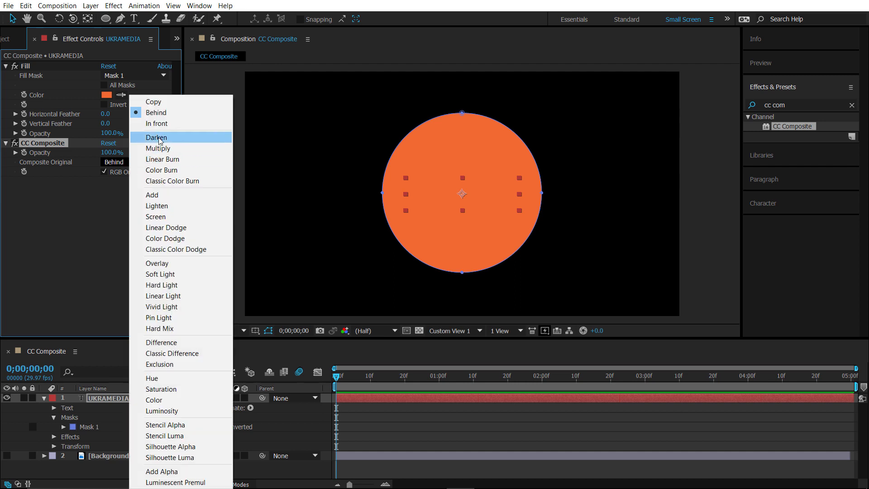
left_click(157, 123)
Try the Silhouette Alpha mode in CC Composite, check the cutout against the transparency grid, and restore In front
left_click(156, 164)
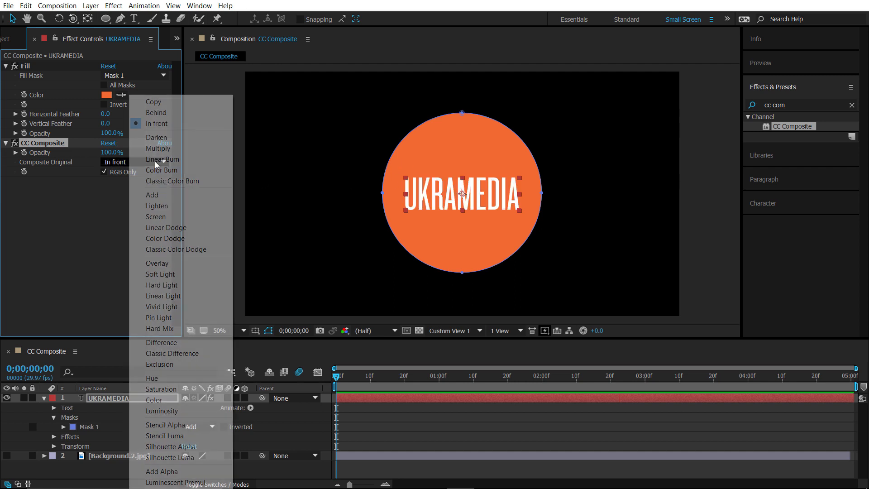
left_click(178, 448)
left_click(455, 201)
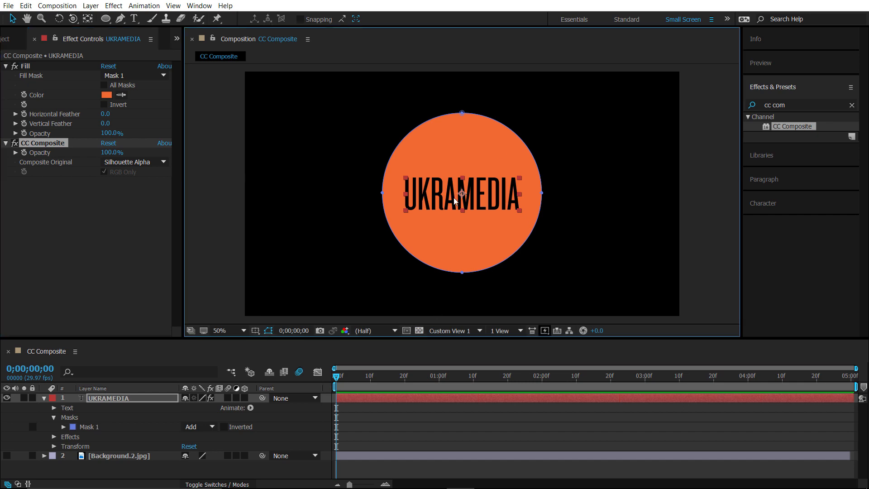
left_click(420, 330)
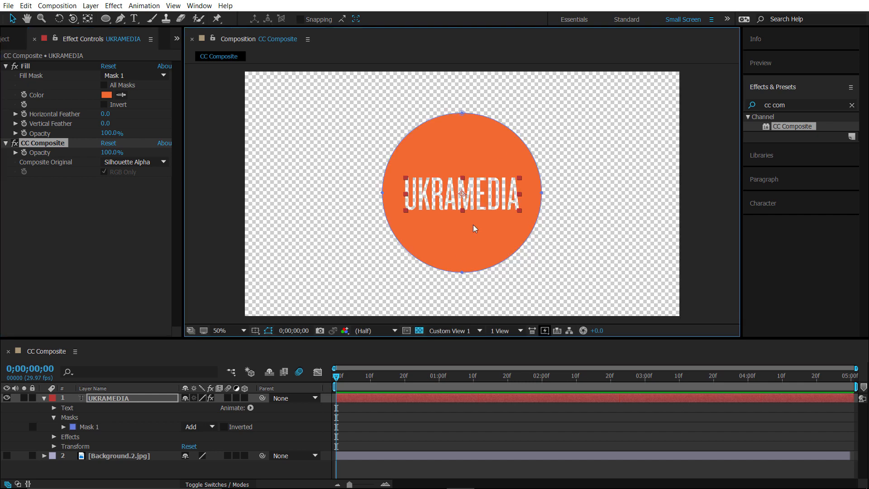
left_click(419, 330)
left_click(139, 163)
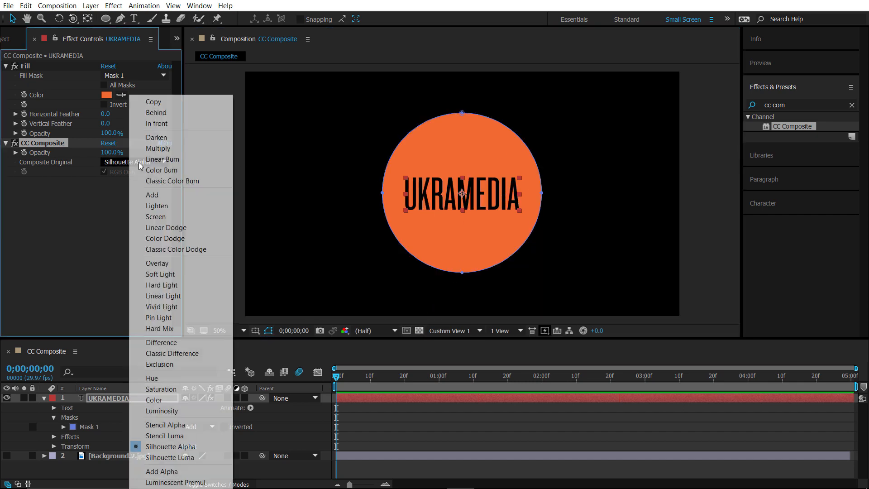
left_click(156, 123)
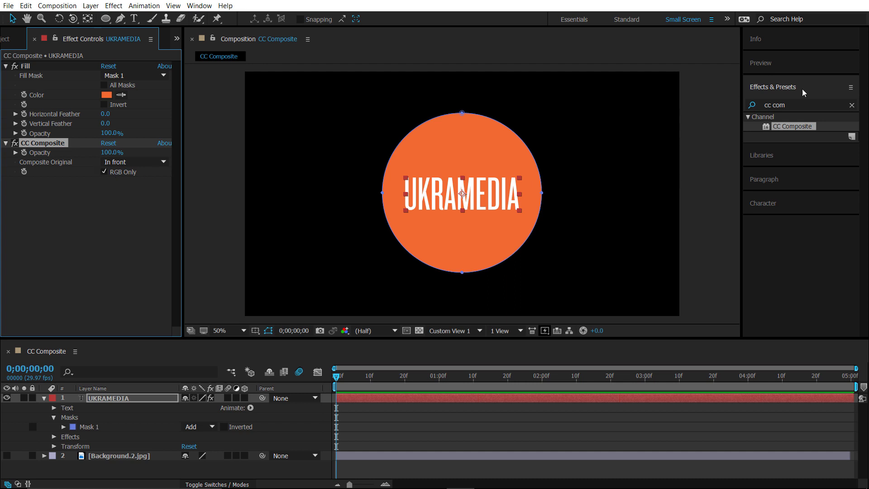
Add a Directional Blur effect below CC Composite and set its Blur Length to 107.1
left_click(805, 104)
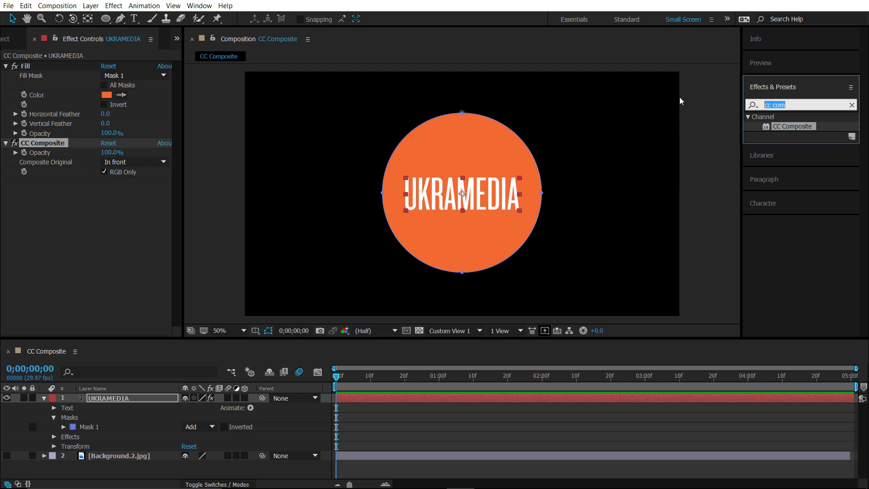
type("direction")
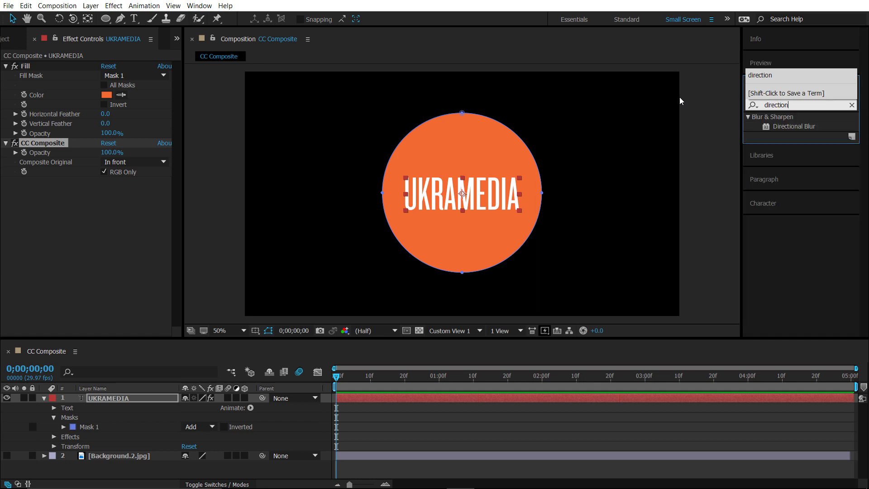
left_click_drag(777, 124, 109, 210)
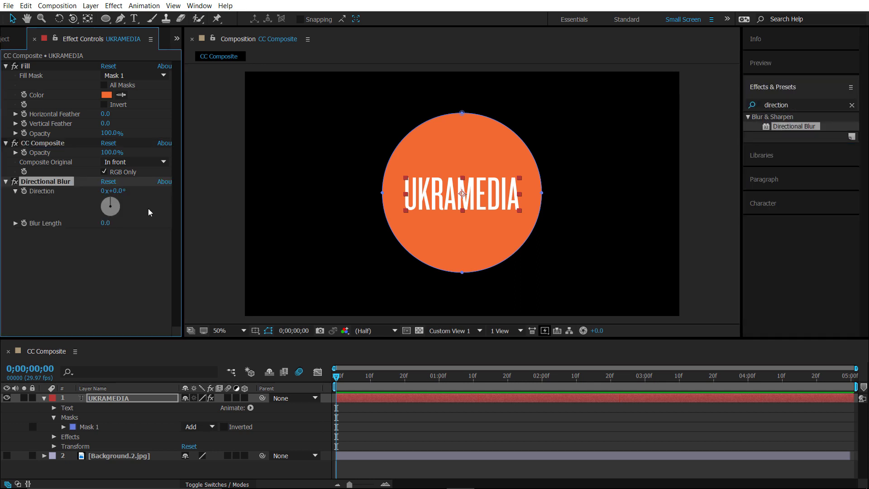
left_click_drag(365, 220, 698, 215)
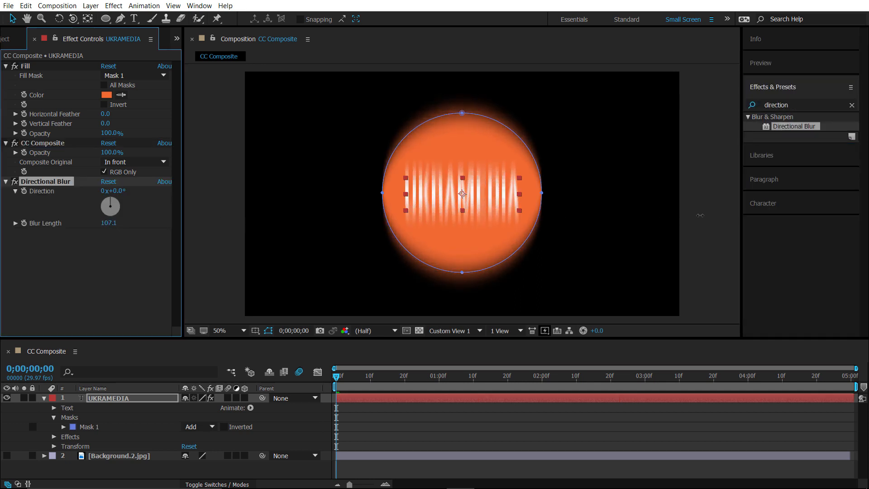
Apply another CC Composite effect to the blurred UKRAMEDIA layer
left_click(804, 105)
type("cc")
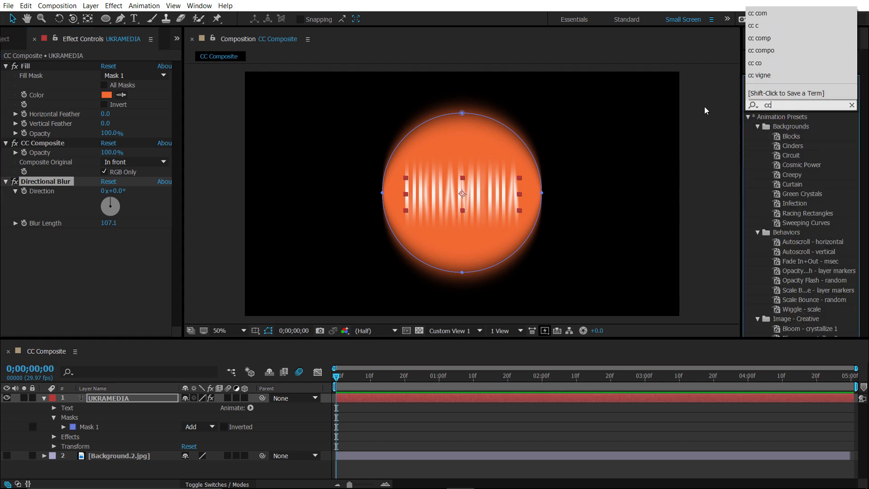
type(" com")
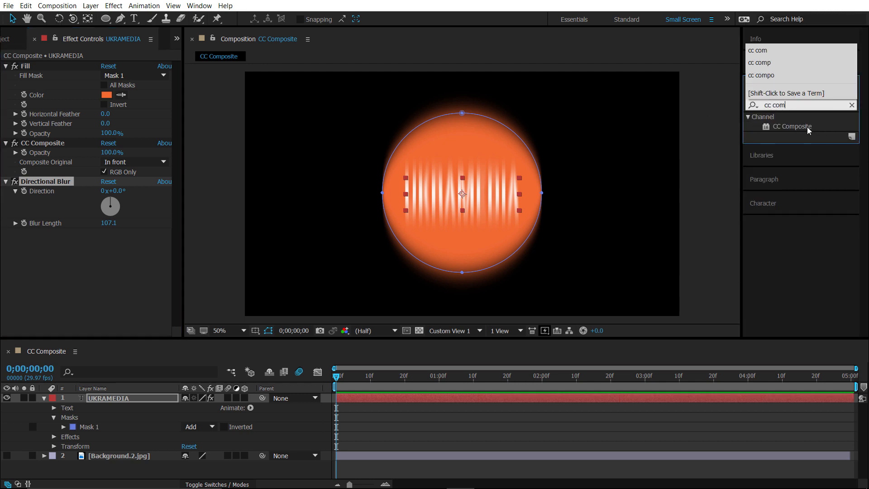
left_click_drag(808, 131, 115, 416)
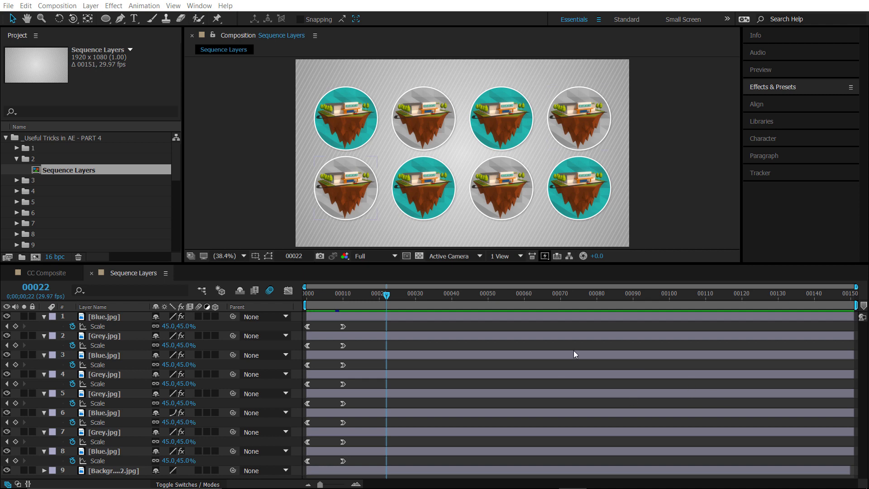
Try staggering image layers 2 to 4 in time by hand with the playhead at frame 12, and undo the offsets
left_click_drag(381, 297, 350, 302)
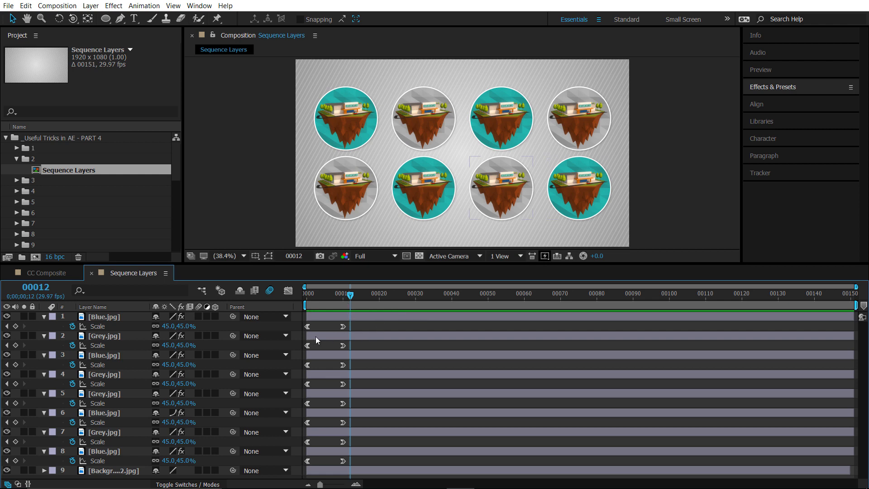
left_click_drag(316, 336, 362, 374)
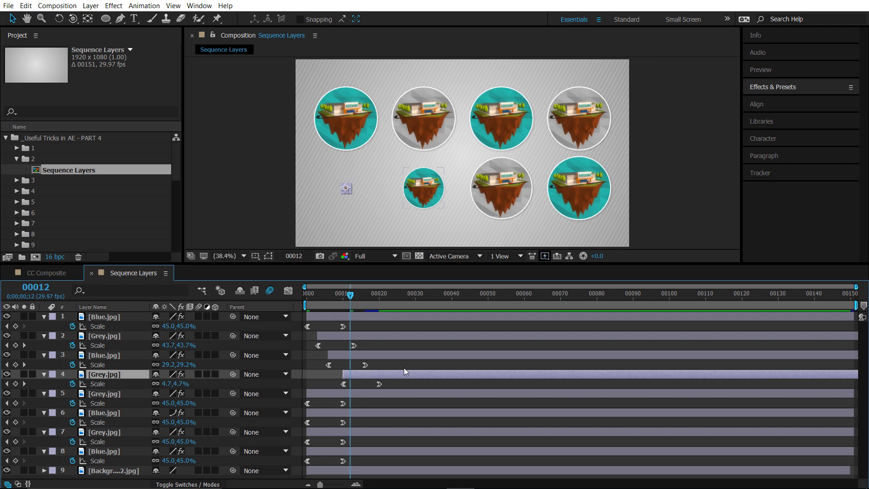
key("ctrl+z")
key("ctrl+z")
key("ctrl+z")
key("ctrl+z")
key("ctrl+z")
key("ctrl+z")
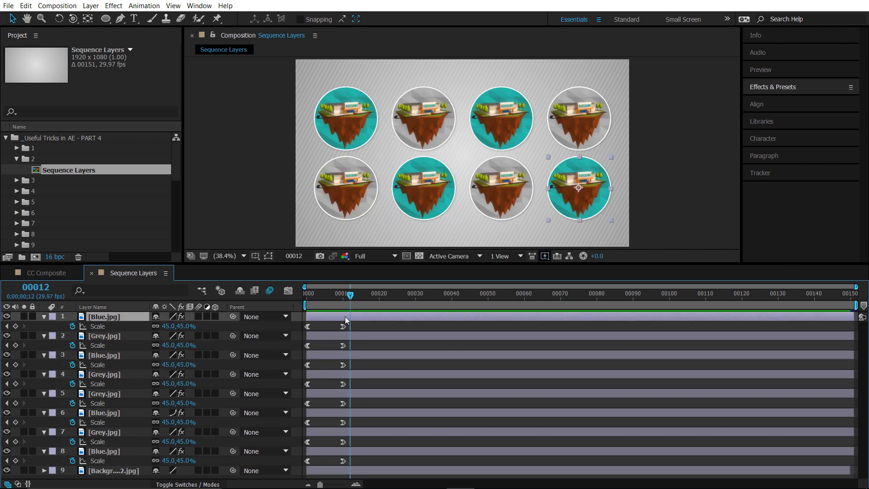
Select image layers 1 to 8 and trim their out points at frame 4
left_click(336, 452, "shift")
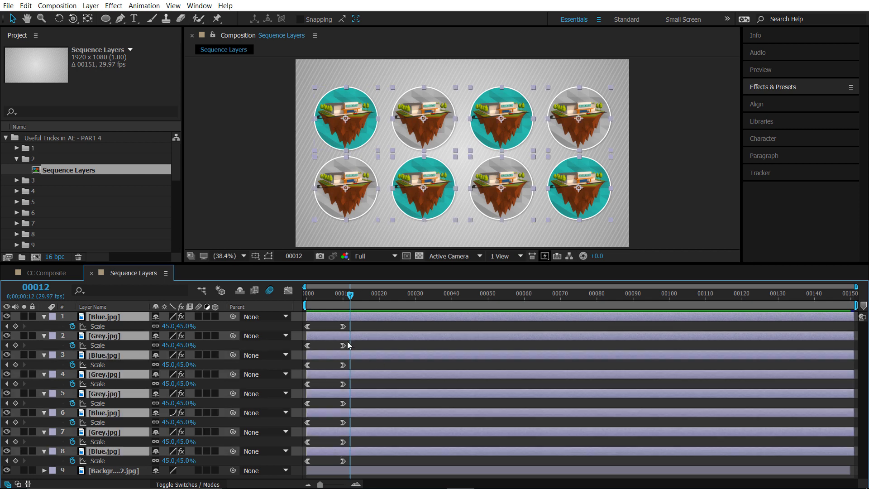
left_click_drag(334, 296, 291, 294)
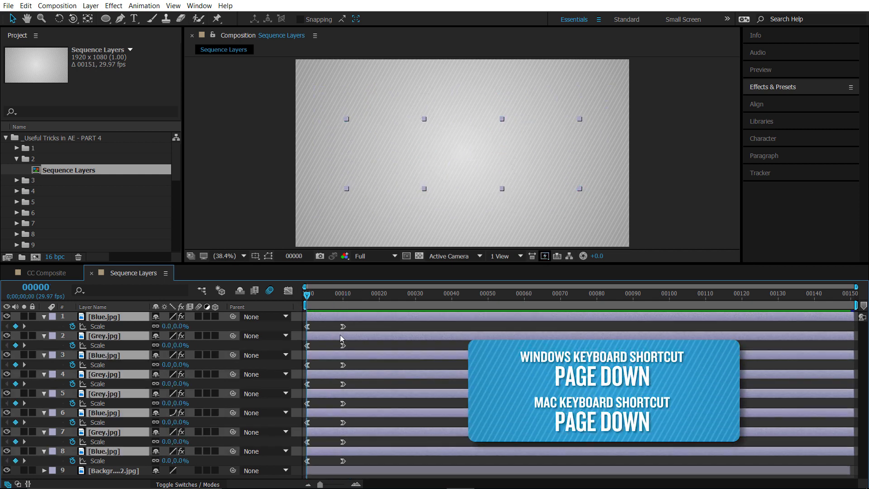
key("Page_Down")
key("Page_Down")
key("Page_Down")
key("Page_Down")
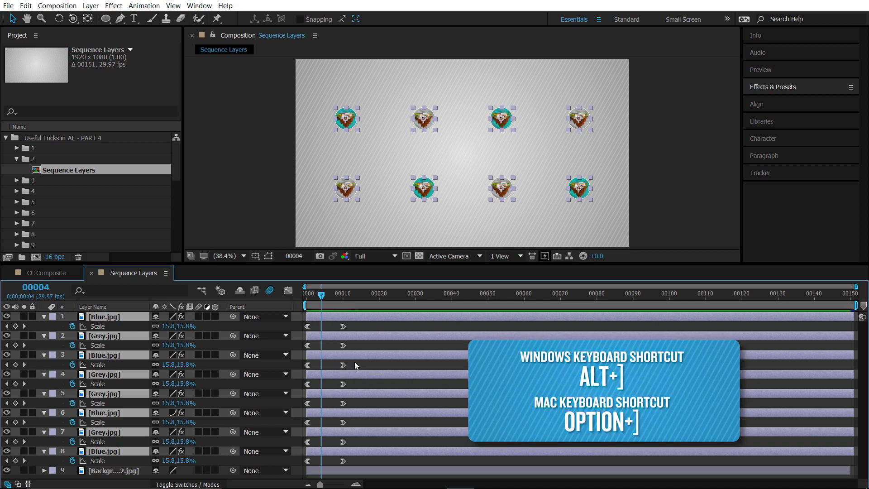
key("alt+bracketright")
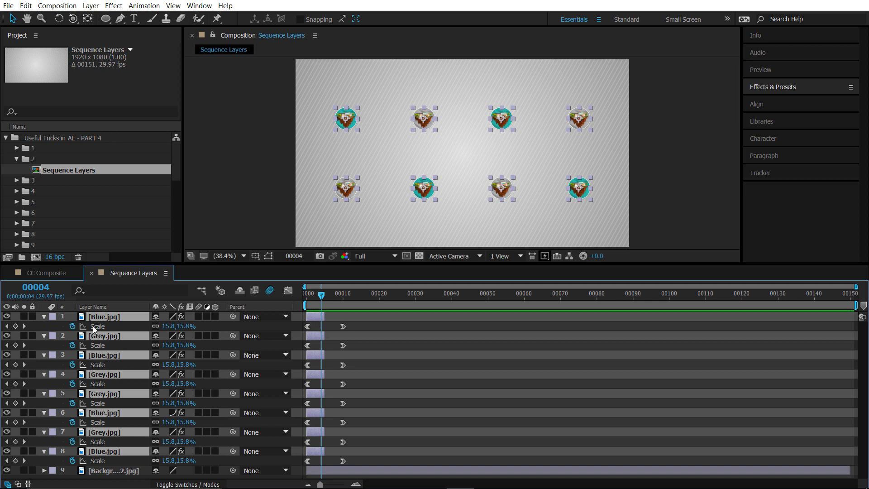
Run Sequence Layers on the eight trimmed image layers with Overlap off
right_click(316, 317)
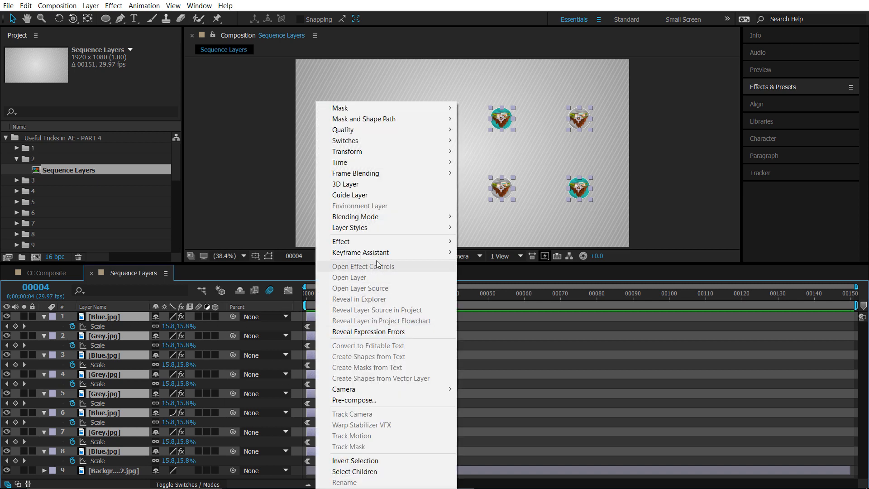
mouse_move(357, 256)
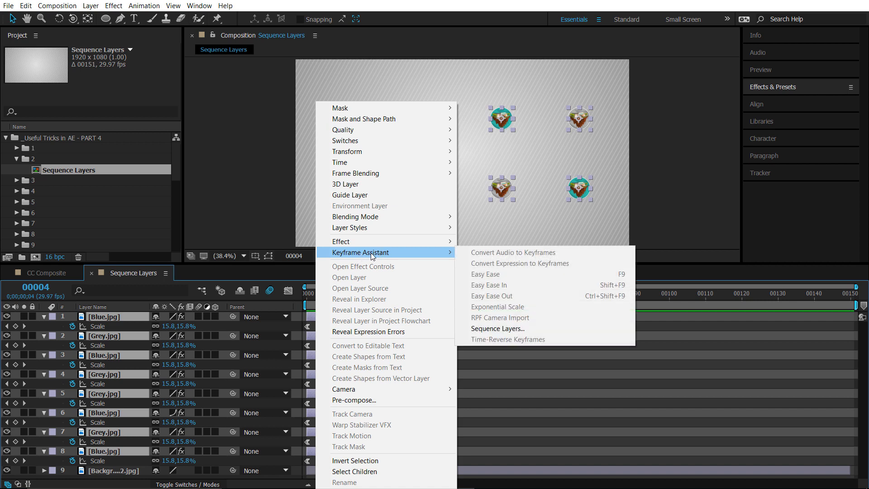
left_click(531, 328)
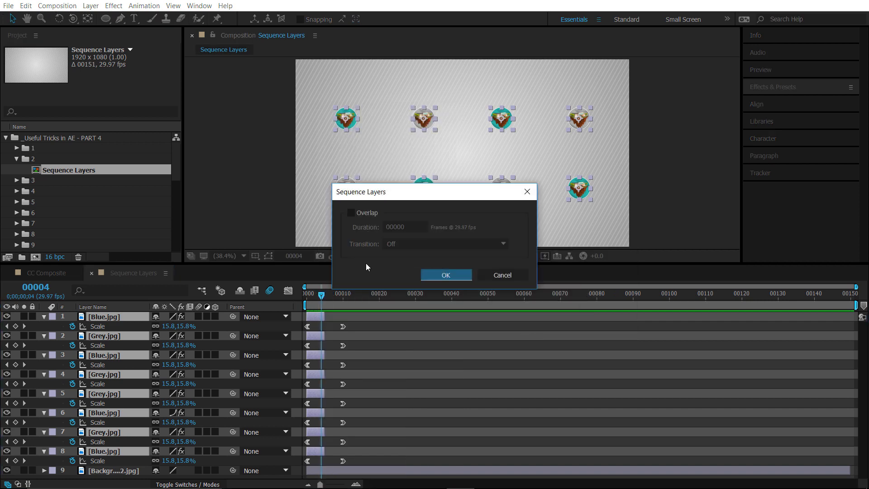
left_click(351, 213)
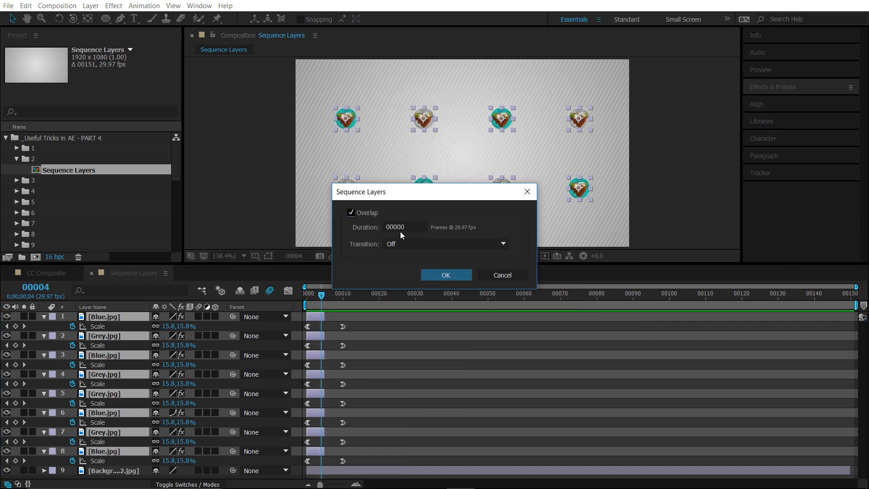
left_click(351, 213)
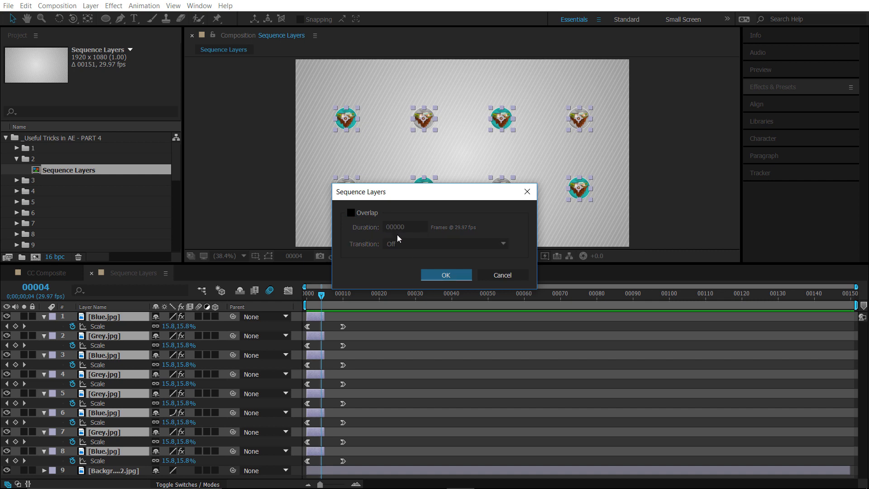
left_click(446, 274)
Extend the out points of the eight sequenced layers to frame 150 and preview the animation from frame 0
left_click_drag(321, 303, 854, 302)
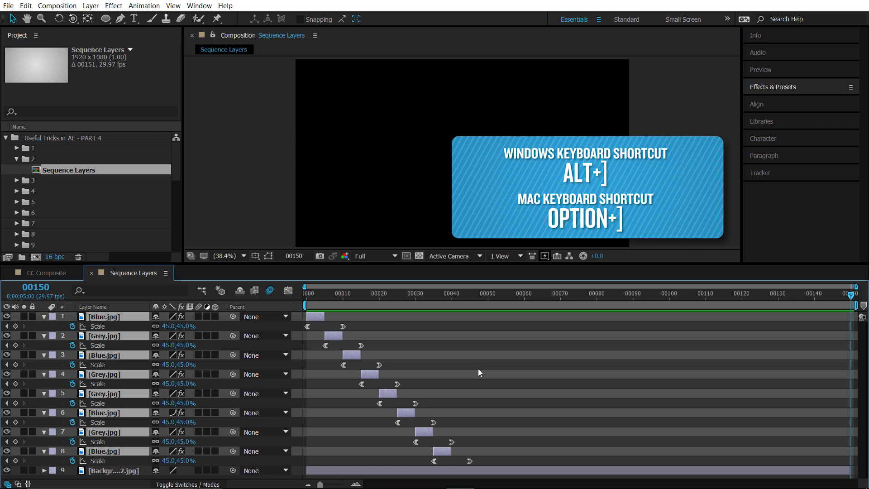
key("alt+bracketright")
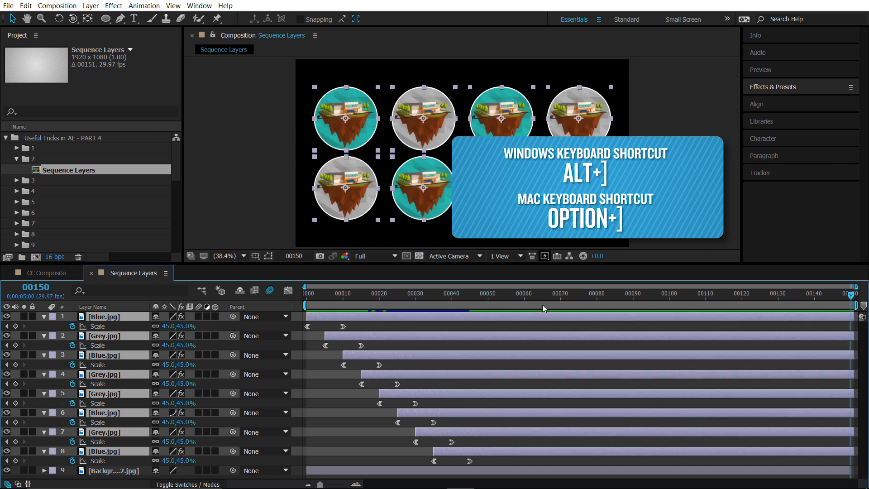
left_click_drag(844, 297, 305, 309)
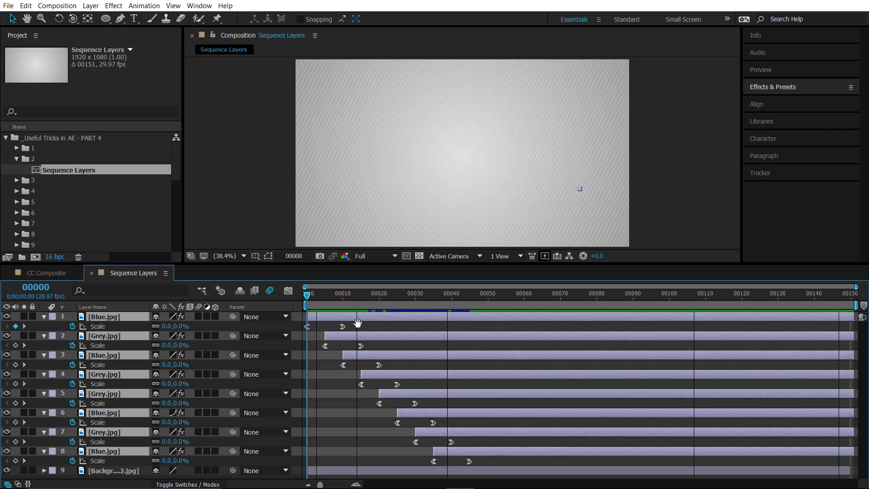
key("space")
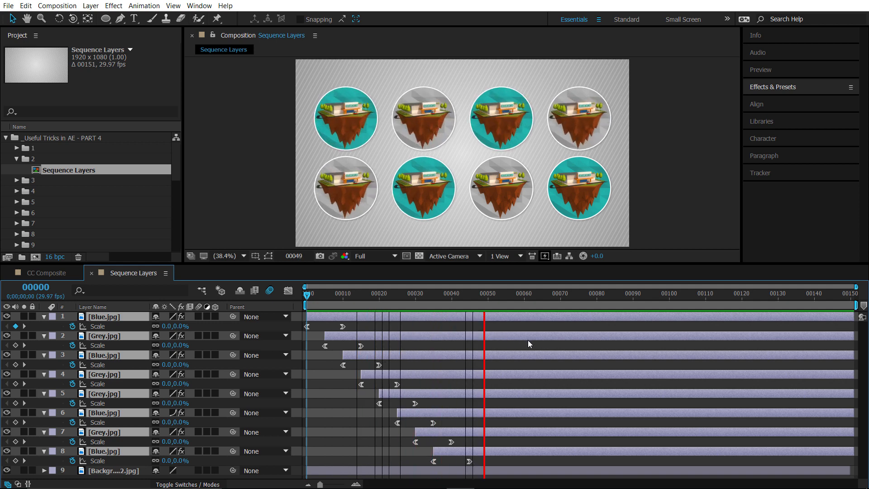
key("space")
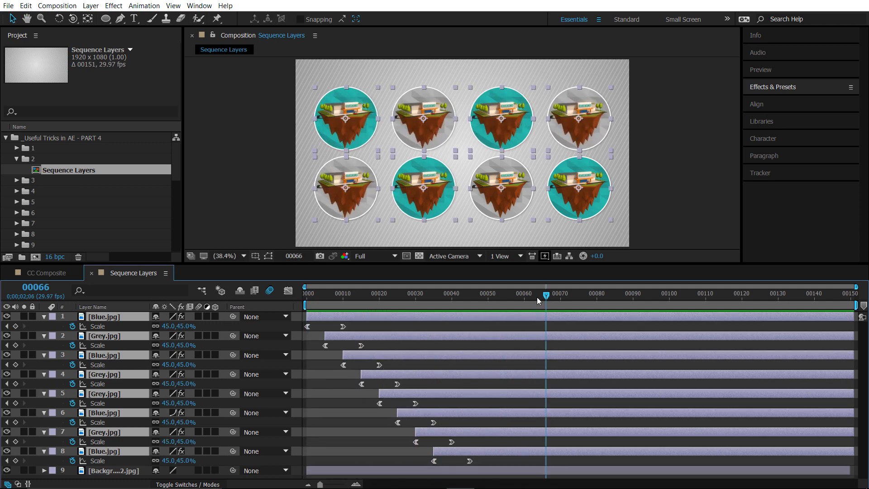
Undo the out-point extension and the layer sequencing on the eight image layers
left_click_drag(537, 297, 313, 298)
key("ctrl+z")
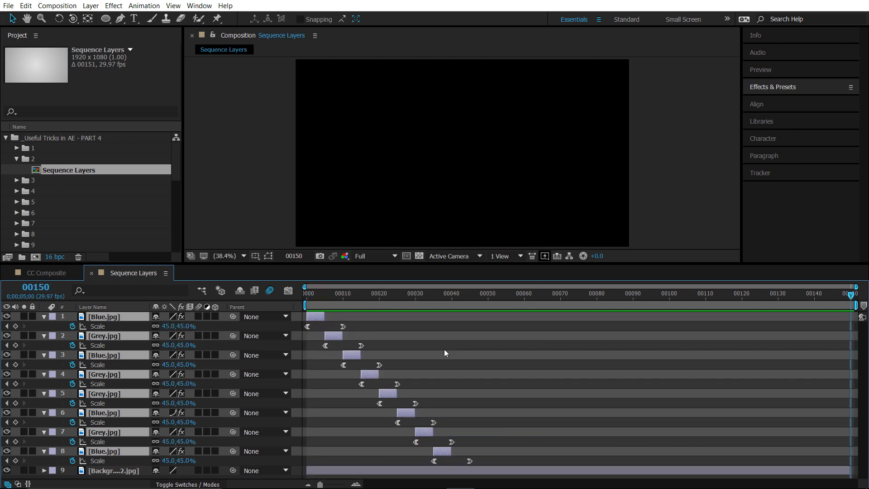
key("ctrl+z")
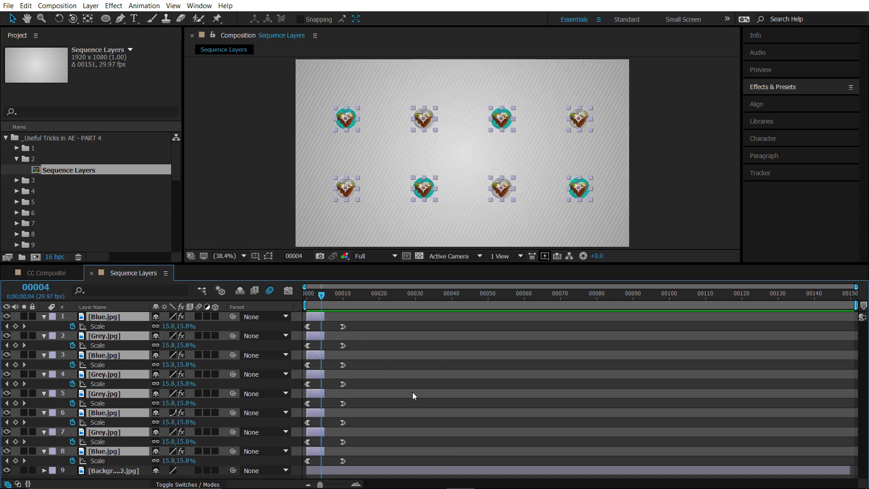
Give the image layers uneven lengths by extending layers 2 and 5 and shortening layers 4 and 6
left_click(375, 352)
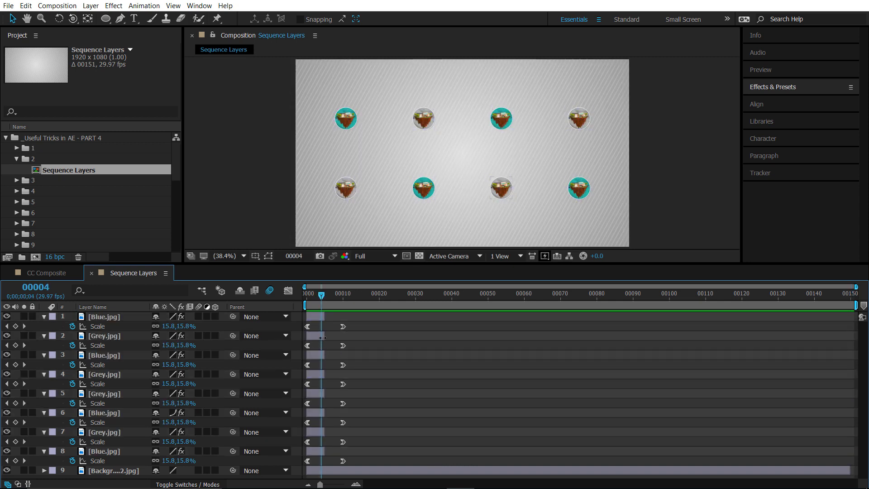
left_click_drag(324, 336, 333, 337)
left_click_drag(325, 372, 325, 411)
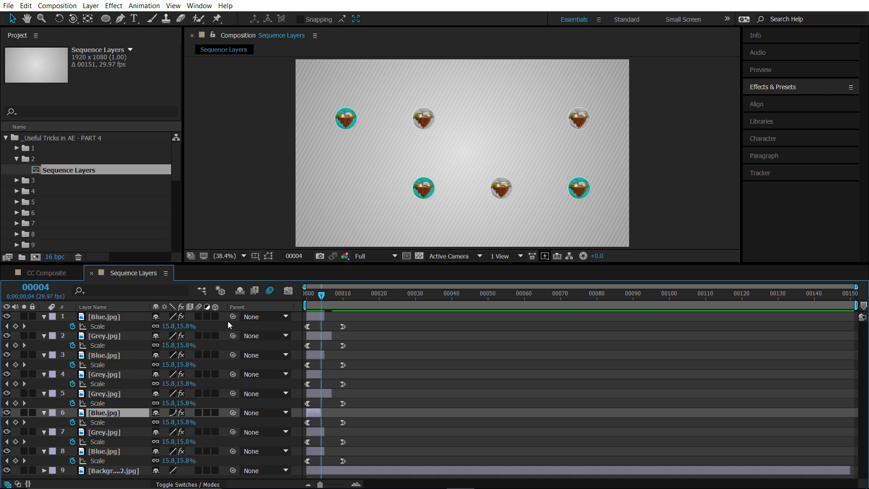
Select the image layers in the order 2, 5, 4, 7, 6, 1, 3, 8 and run Sequence Layers on them
left_click(113, 337)
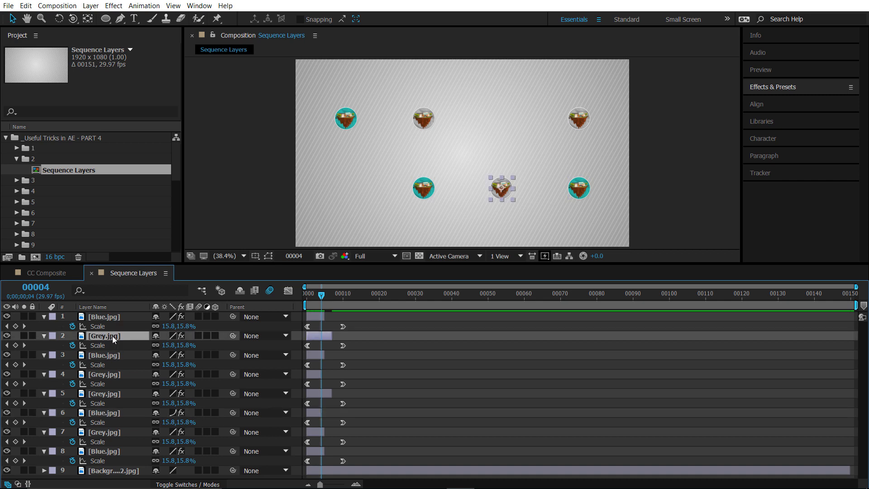
left_click(110, 396, "ctrl")
left_click(110, 376, "ctrl")
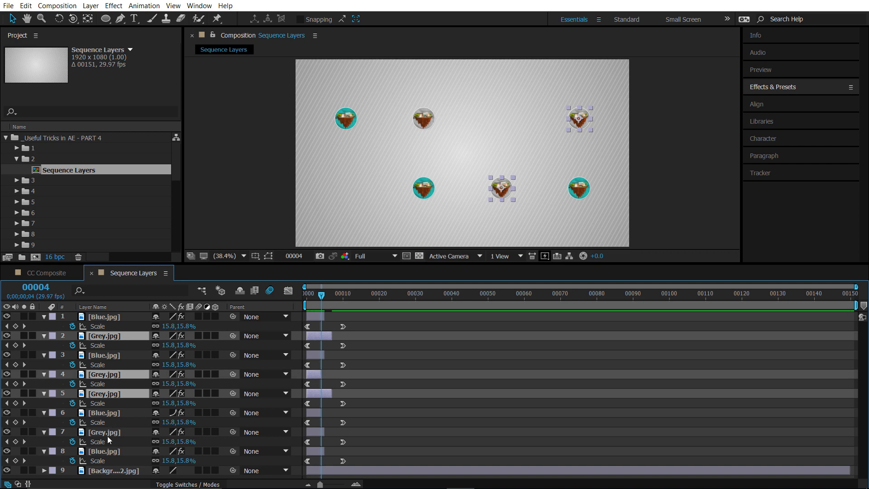
left_click(105, 433, "ctrl")
left_click(111, 412, "ctrl")
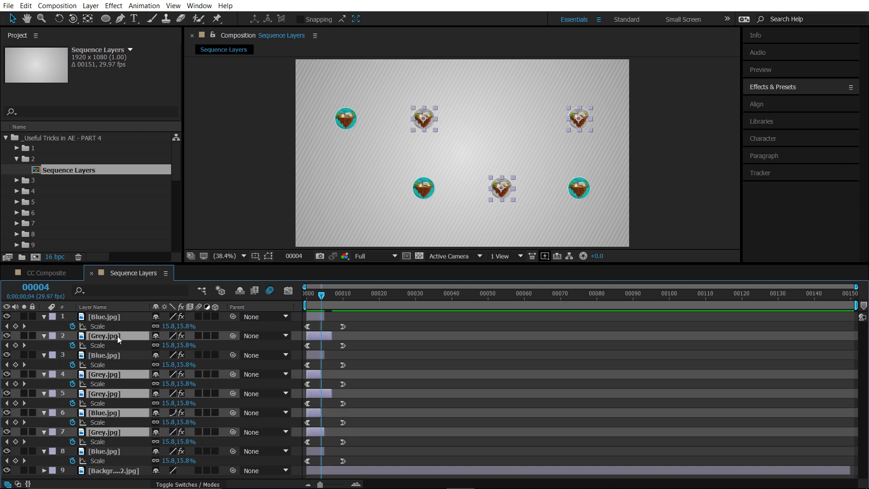
left_click(105, 317, "ctrl")
left_click(114, 355, "ctrl")
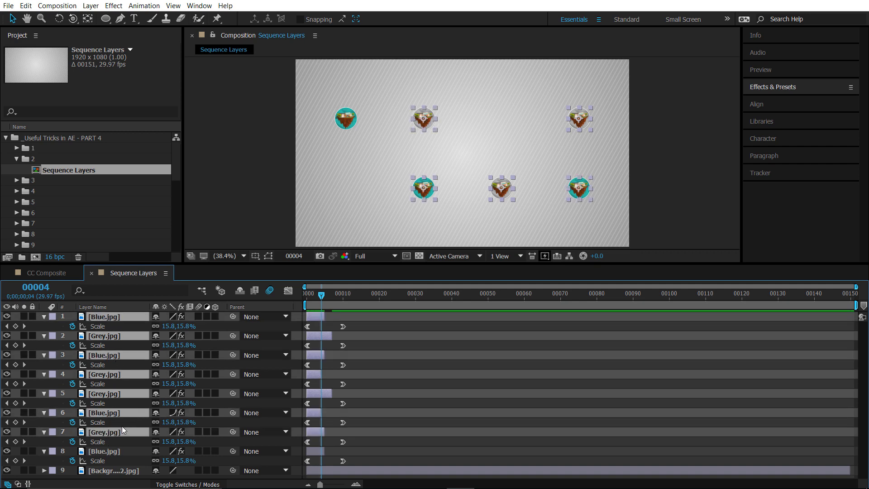
left_click(116, 452, "ctrl")
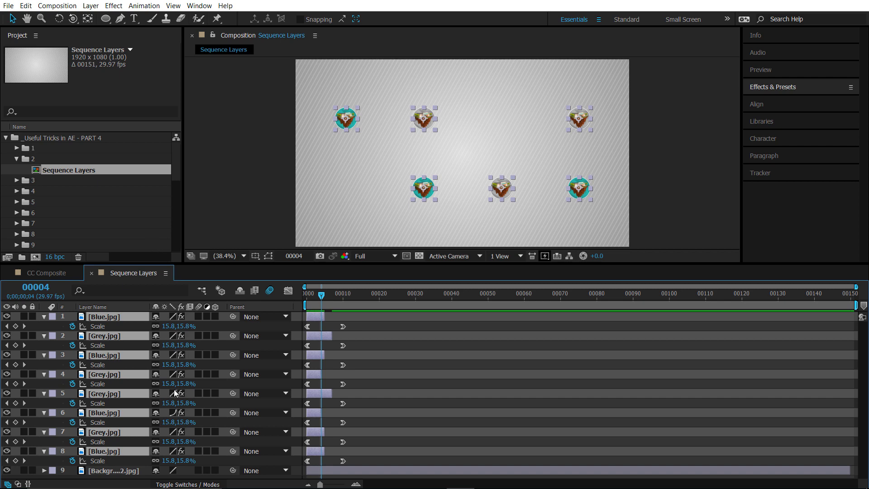
right_click(317, 317)
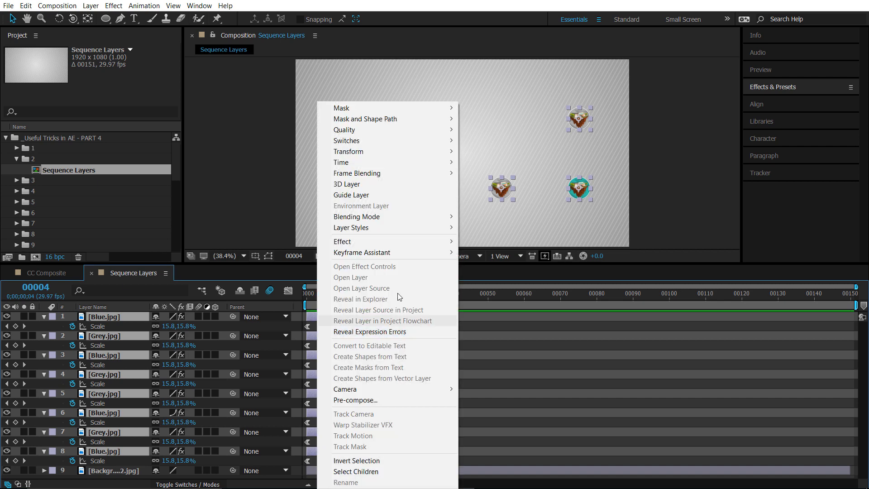
mouse_move(396, 254)
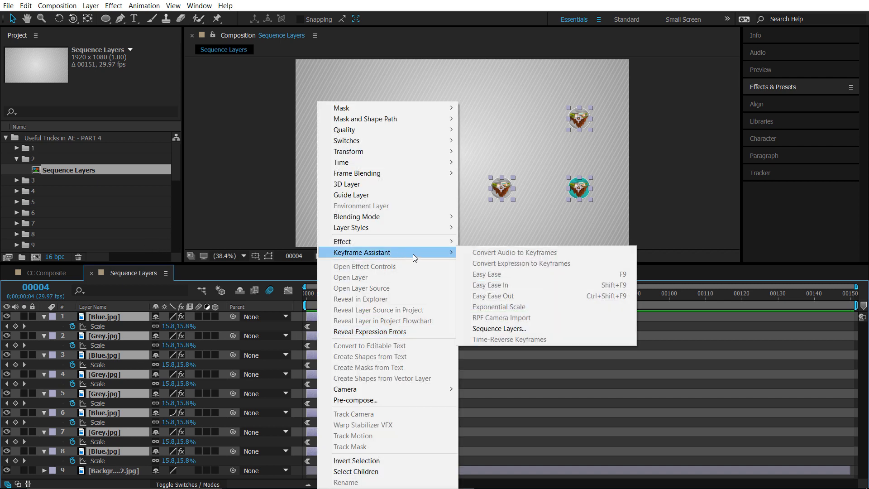
left_click(516, 329)
left_click(445, 275)
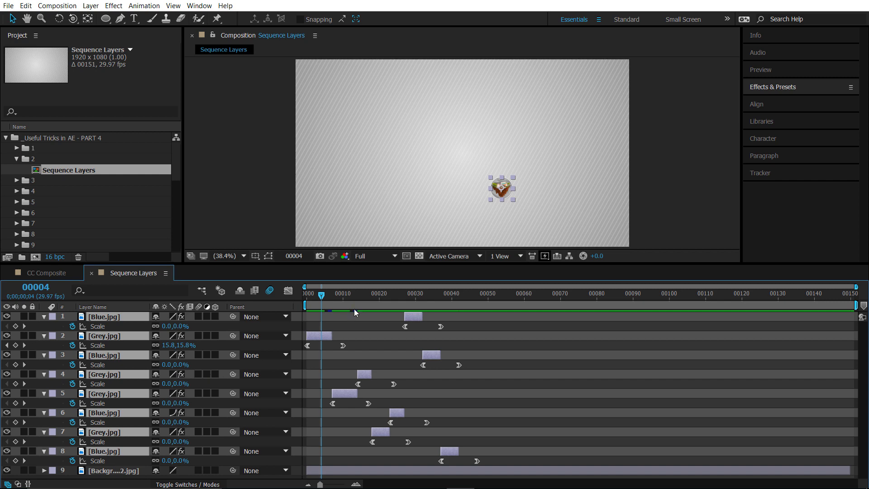
Extend the out points of the unevenly staggered layers to frame 150 and play the animation from the start
left_click_drag(354, 309, 852, 295)
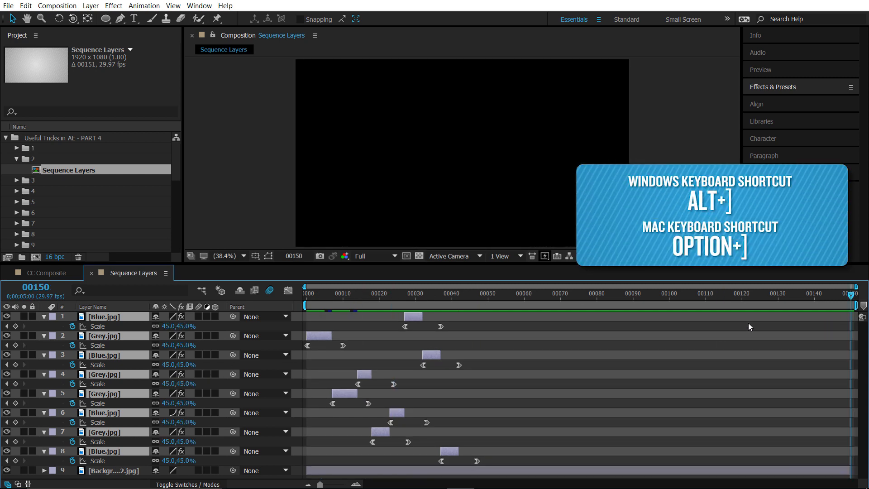
key("alt+bracketright")
left_click_drag(661, 297, 305, 296)
key("space")
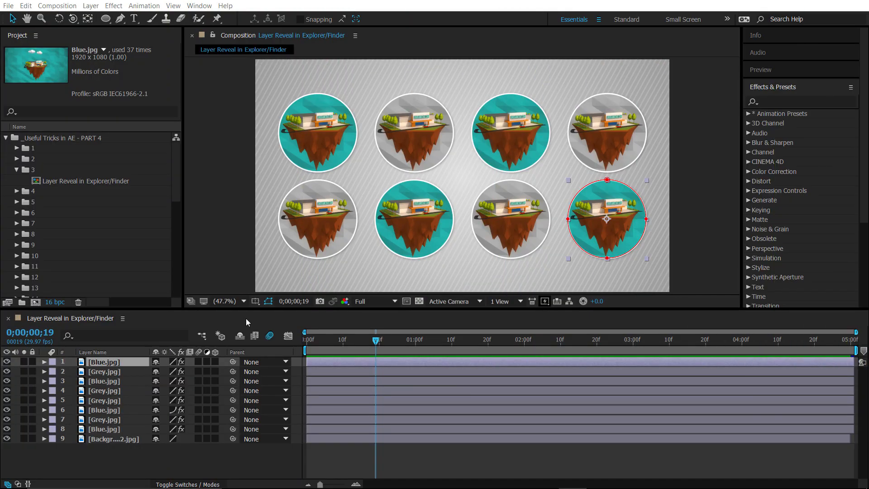
Reveal layer 1's source in the project, show Blue.jpg in Explorer, and close the Stills folder window
right_click(123, 362)
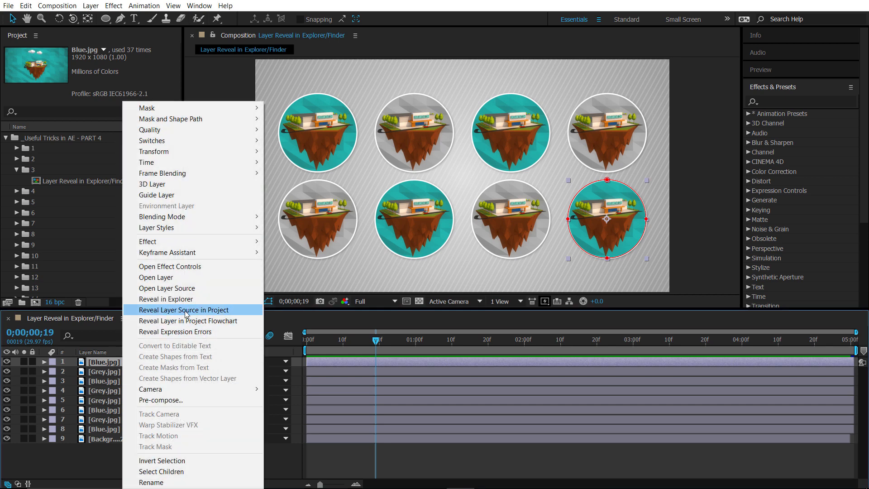
left_click(201, 310)
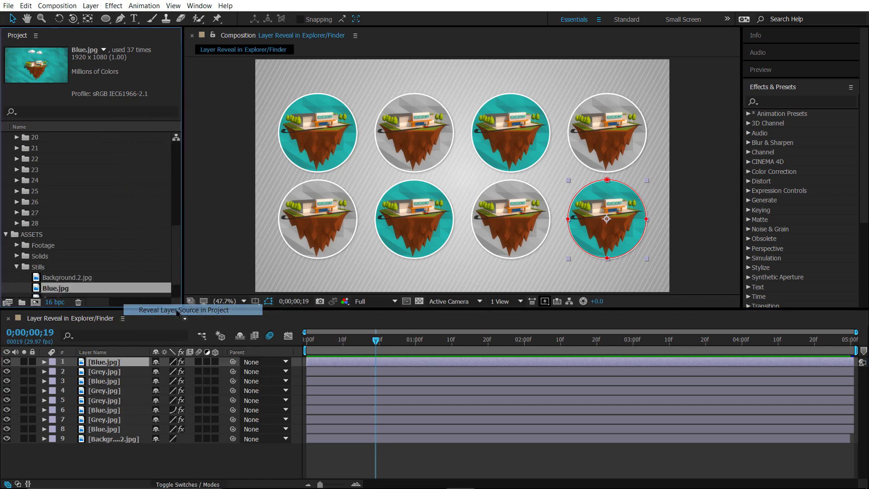
right_click(55, 290)
mouse_move(147, 347)
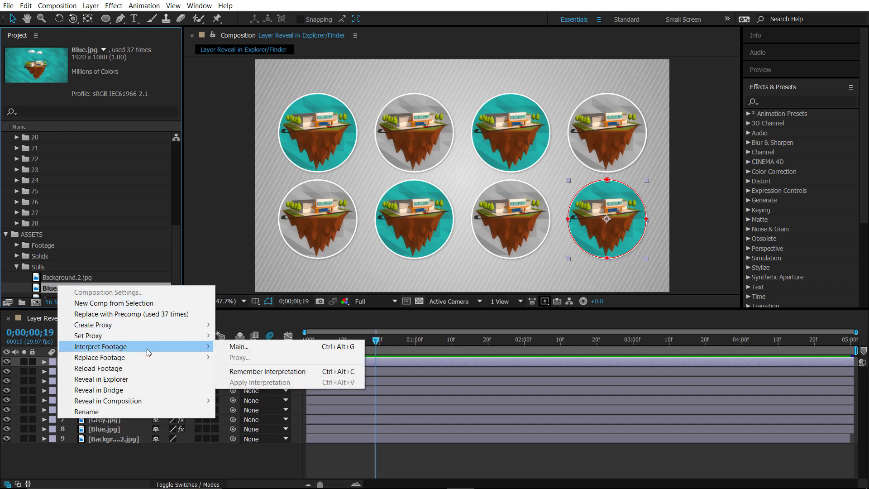
left_click(136, 383)
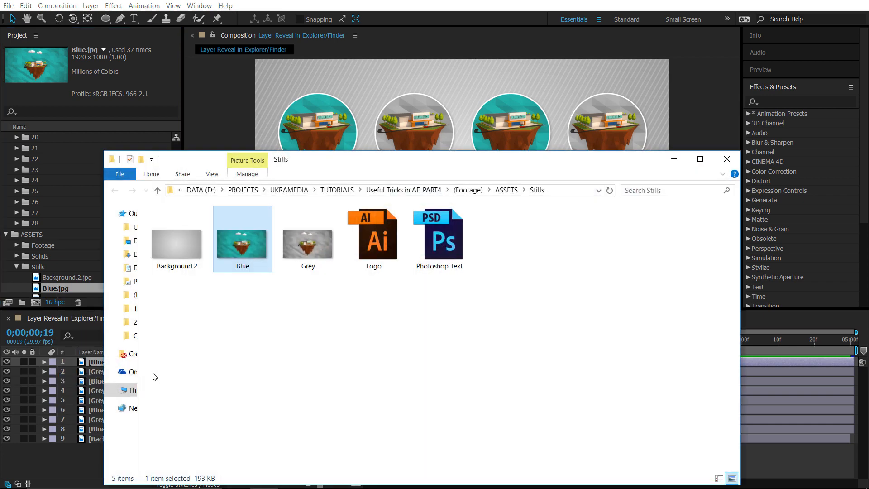
left_click(737, 158)
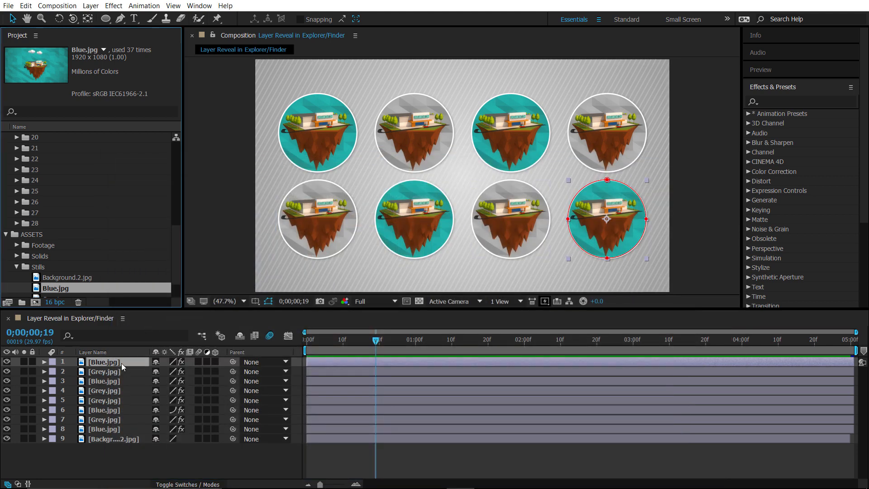
Reveal the source file of layer 1 in Explorer directly from the timeline layer
right_click(120, 365)
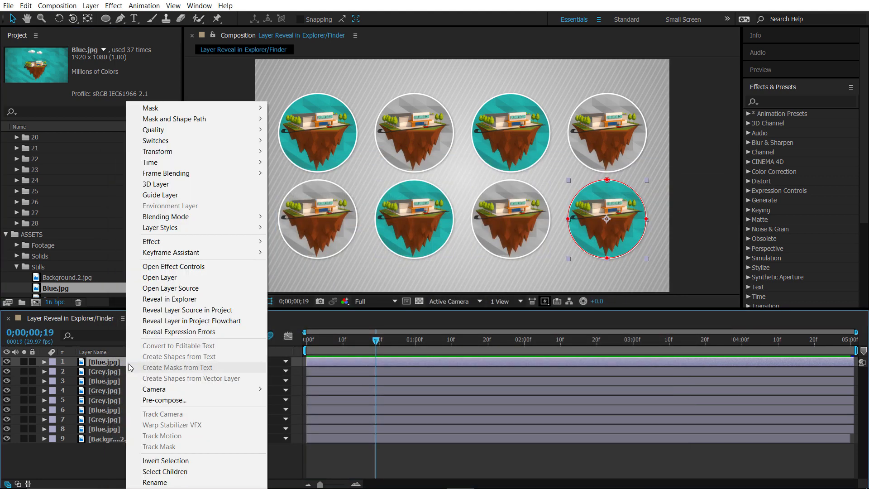
left_click(188, 299)
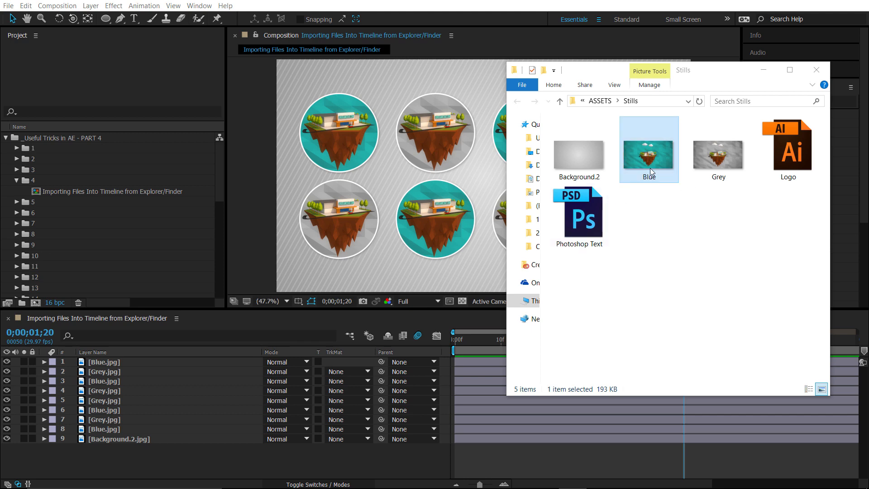
Import the Blue image from the Explorer Stills folder straight into the composition's timeline as the uppermost layer
left_click_drag(650, 168, 164, 361)
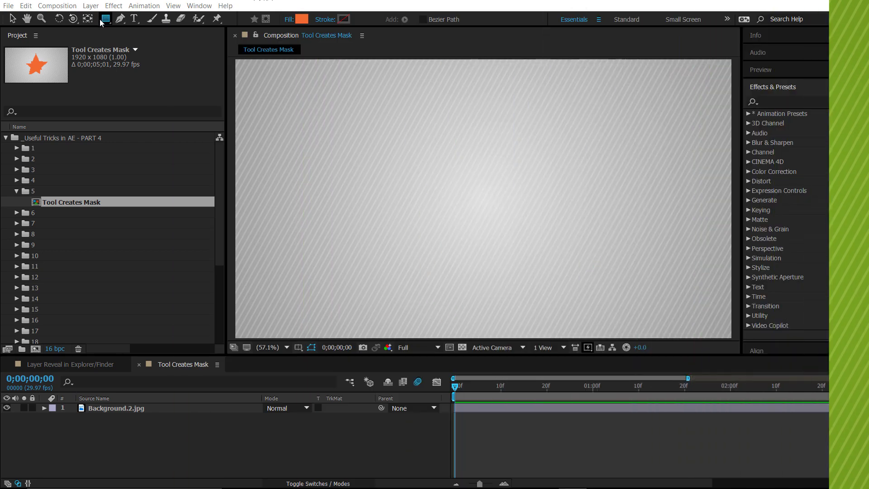
Draw an orange star as a new shape layer with the Star tool and centre it in the composition
left_click_drag(103, 20, 152, 68)
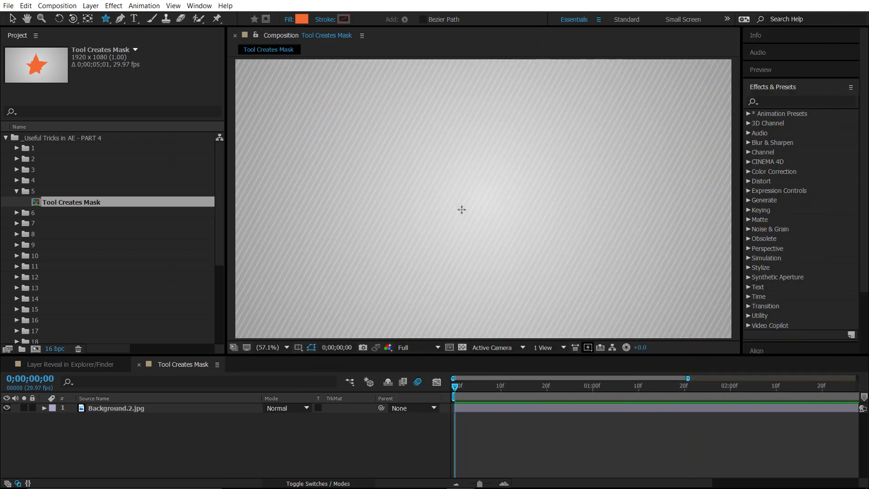
left_click_drag(466, 186, 545, 254)
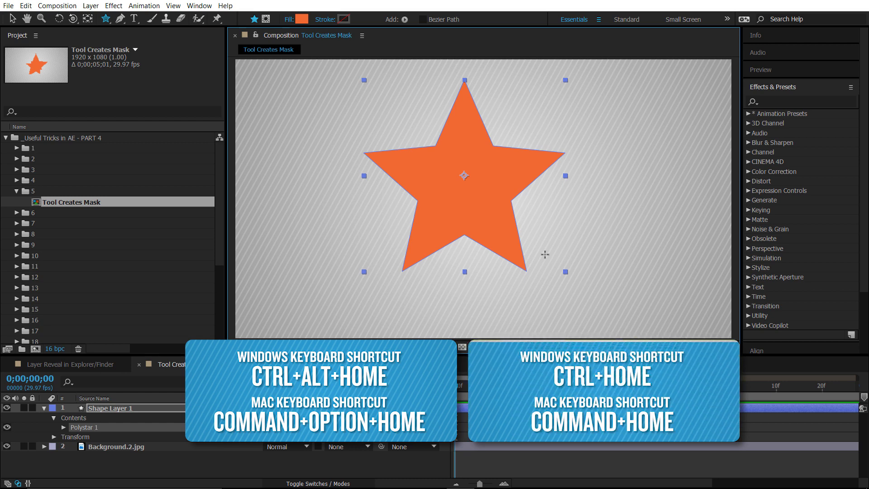
key("ctrl+Home")
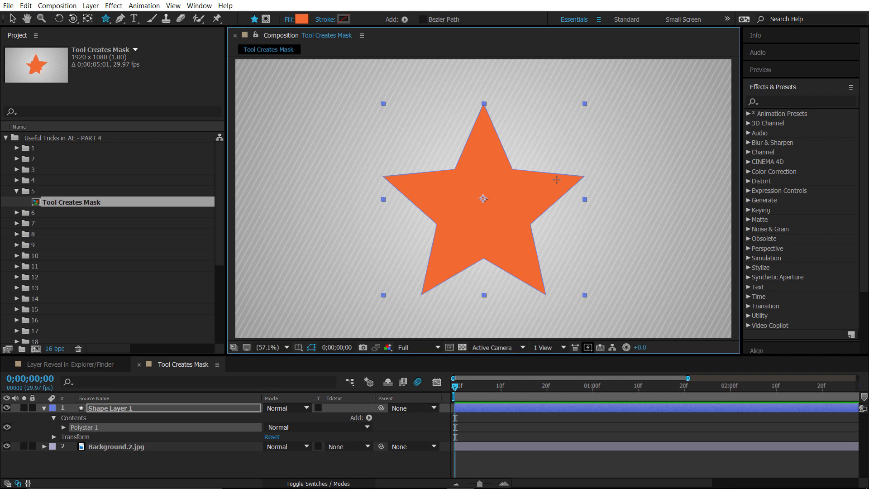
Draw a rectangle over the star's upper half on the same shape layer, and delete it
left_click(208, 409)
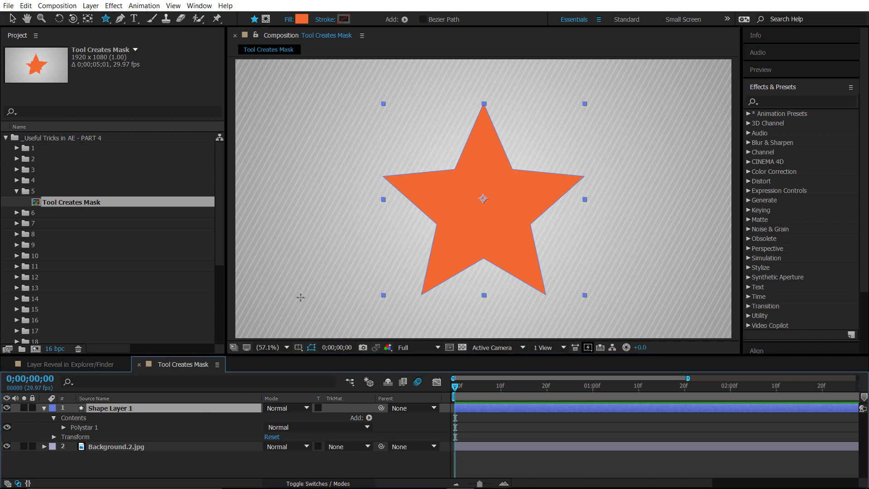
left_click_drag(105, 18, 132, 18)
left_click_drag(356, 80, 615, 215)
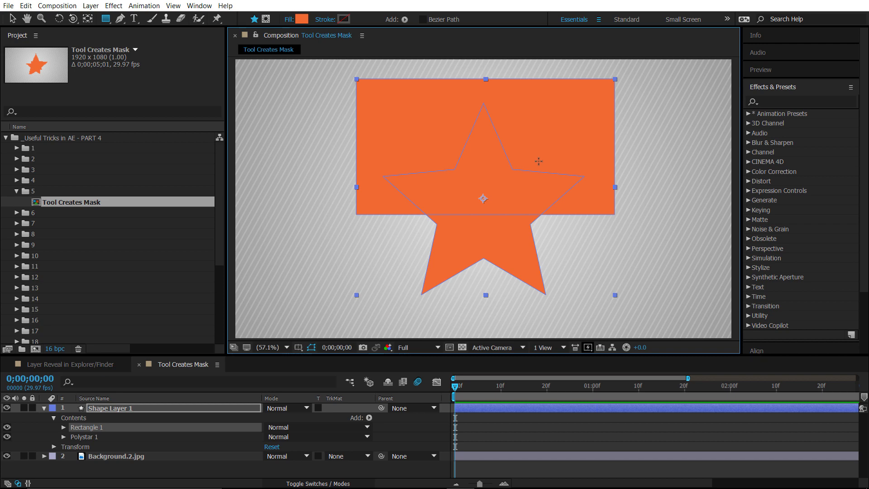
key("Delete")
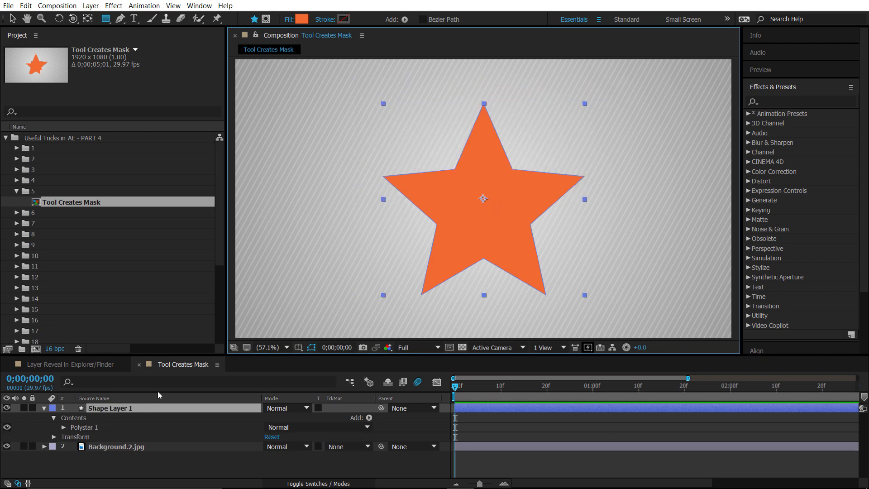
Switch the Rectangle tool to creating masks and draw rectangular masks over the star on Shape Layer 1
left_click(105, 19)
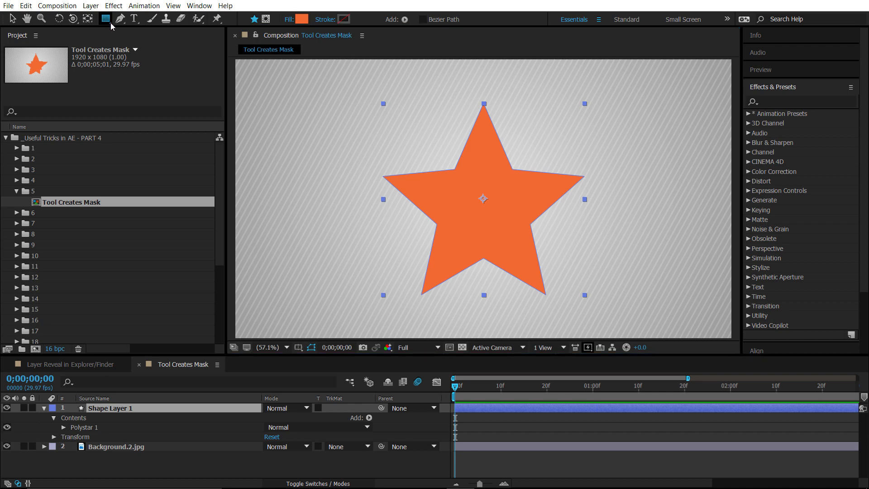
left_click(103, 21)
left_click(121, 20)
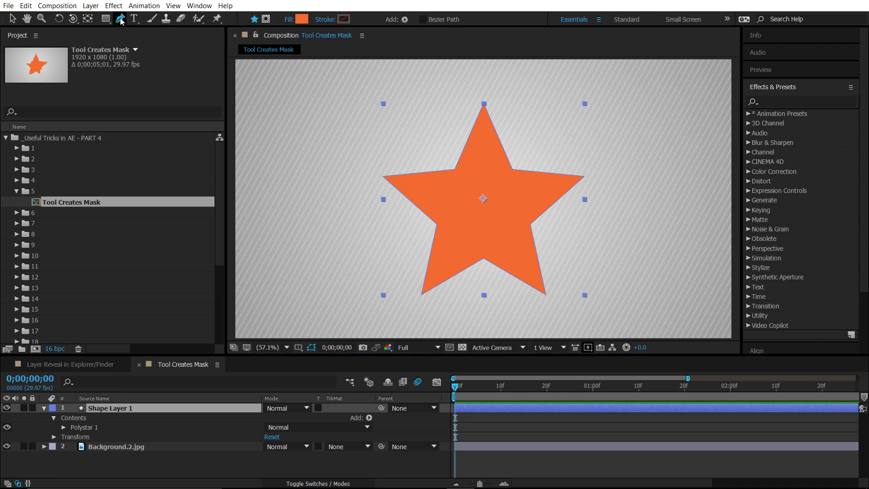
left_click(106, 19)
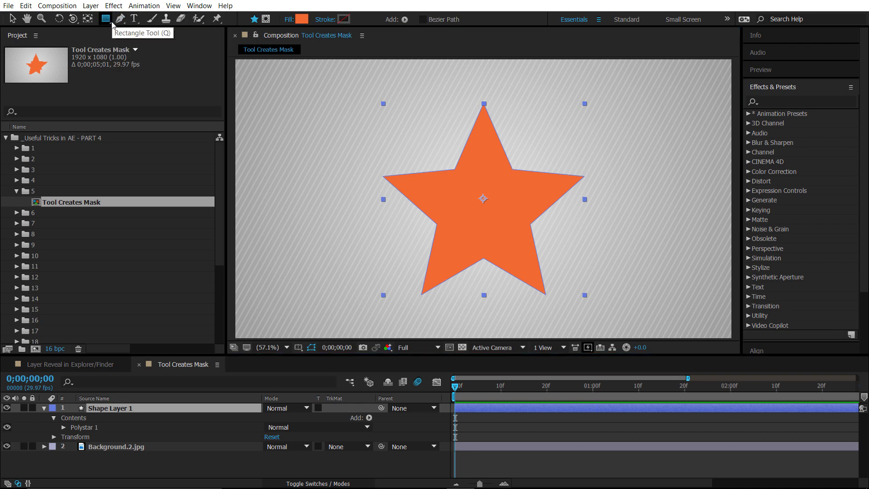
left_click(266, 19)
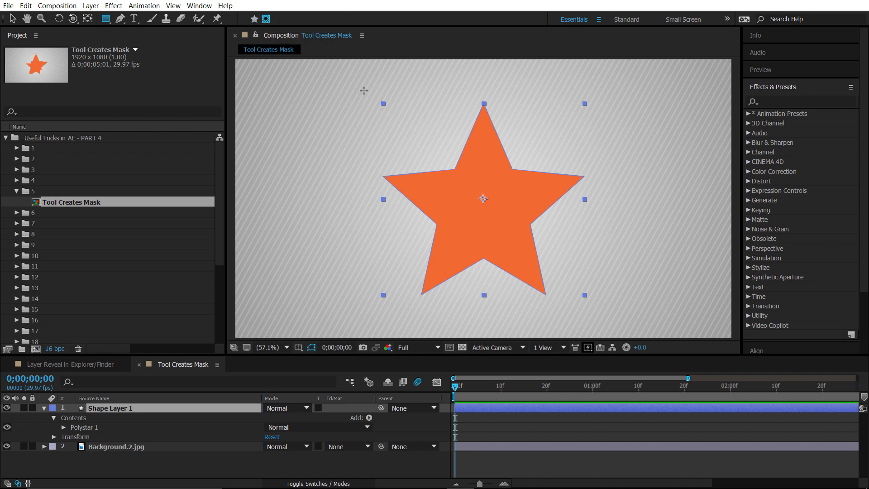
left_click_drag(361, 88, 507, 186)
left_click_drag(593, 223, 439, 160)
mouse_move(402, 197)
left_mouse_down()
mouse_move(455, 236)
mouse_move(524, 264)
left_mouse_up()
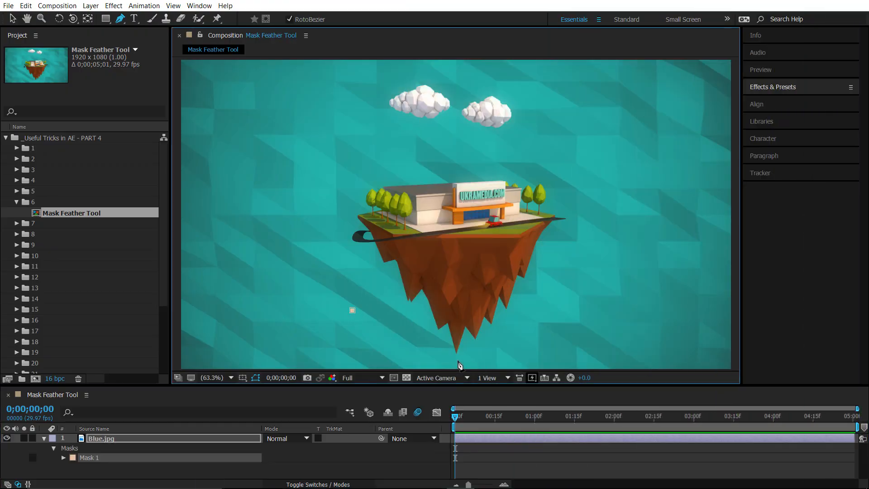
Complete a closed RotoBezier mask around the floating island on the Blue.jpg layer
left_click(463, 360)
left_click(574, 294)
left_click(613, 186)
left_click(457, 146)
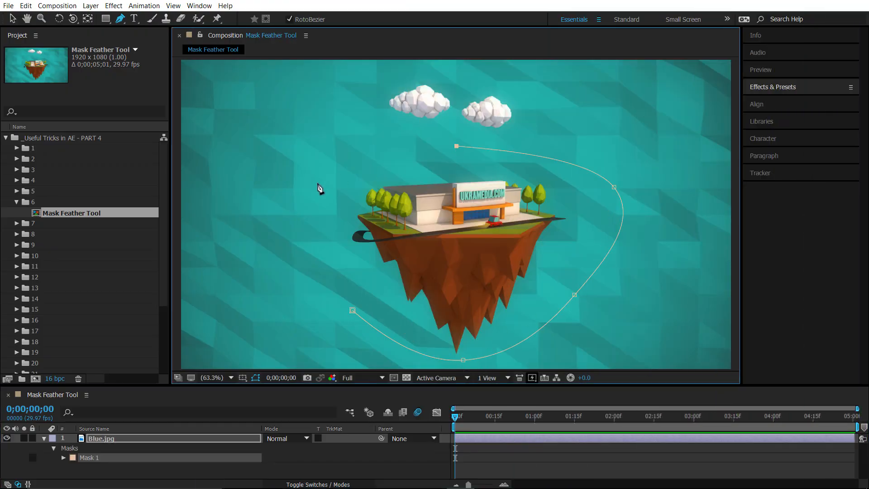
left_click(322, 211)
left_click(352, 311)
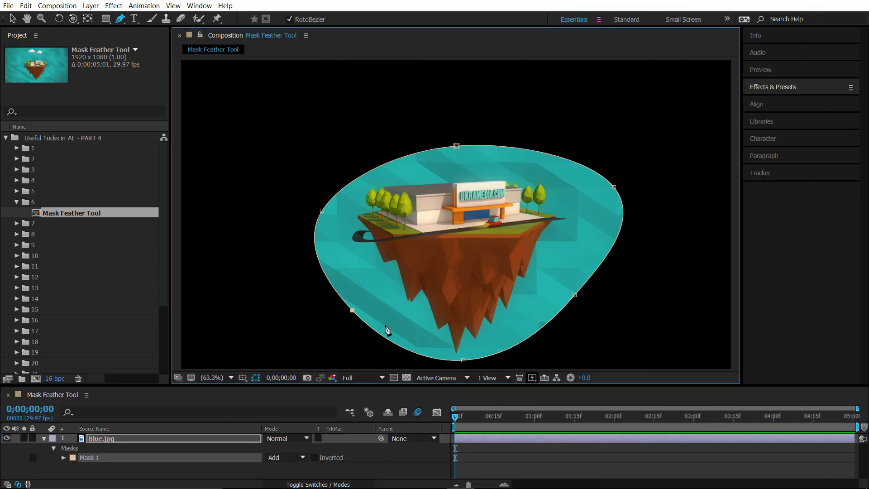
Pull the mask's feather outward with the Mask Feather tool and add more feather points along its upper edge to vary the width
key("g")
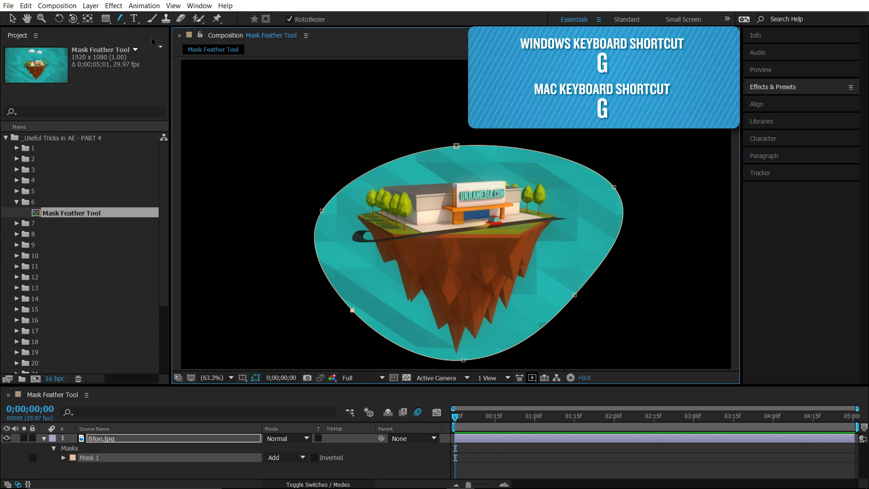
left_click_drag(120, 19, 157, 71)
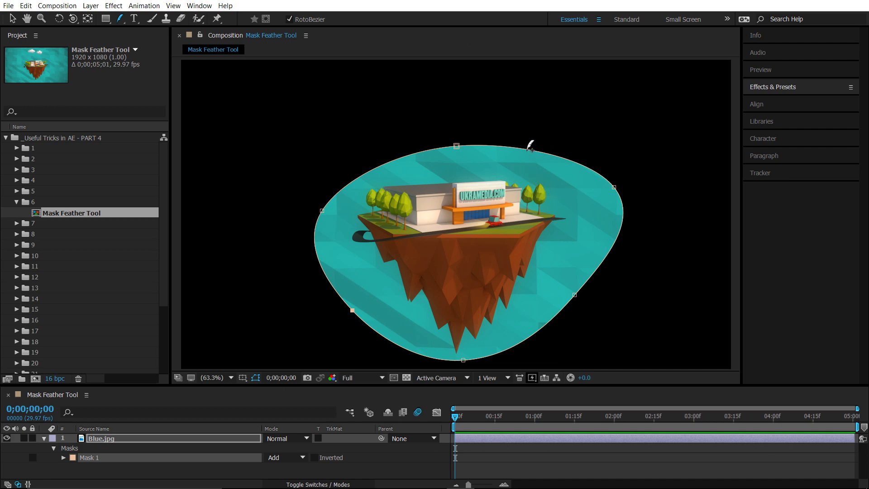
left_click_drag(531, 146, 549, 82)
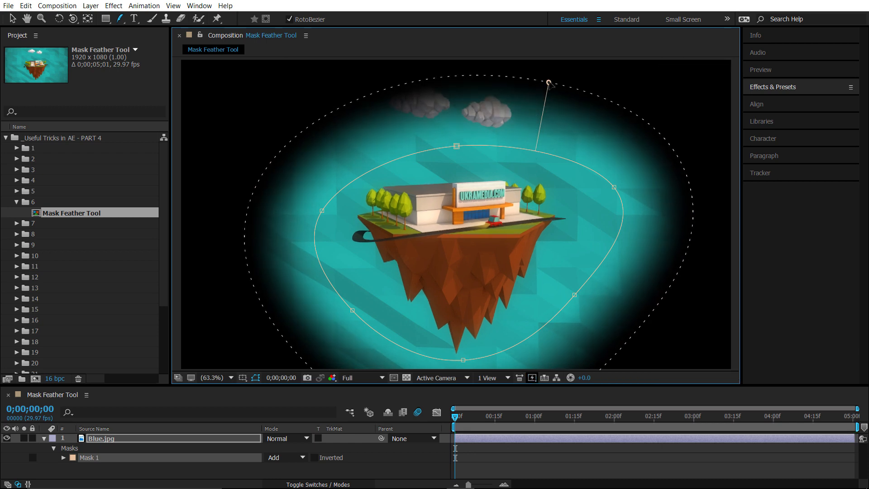
mouse_move(548, 82)
left_mouse_down()
mouse_move(537, 140)
mouse_move(552, 98)
left_mouse_up()
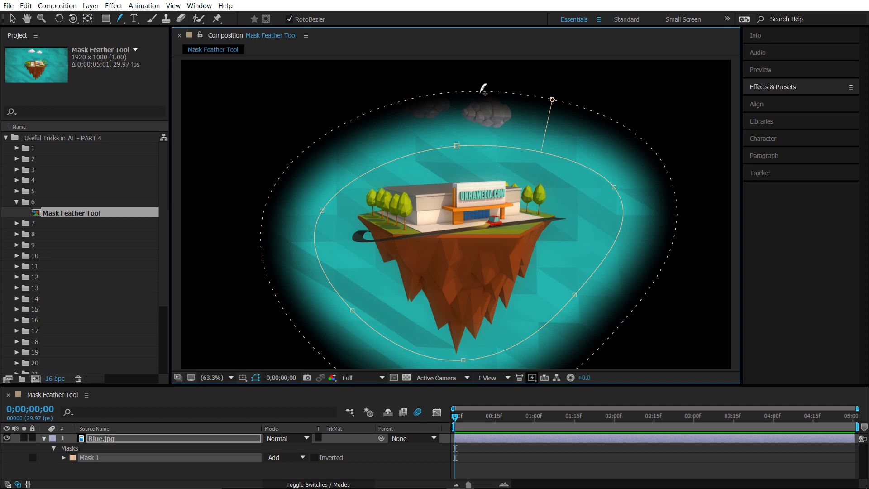
left_click_drag(483, 90, 437, 81)
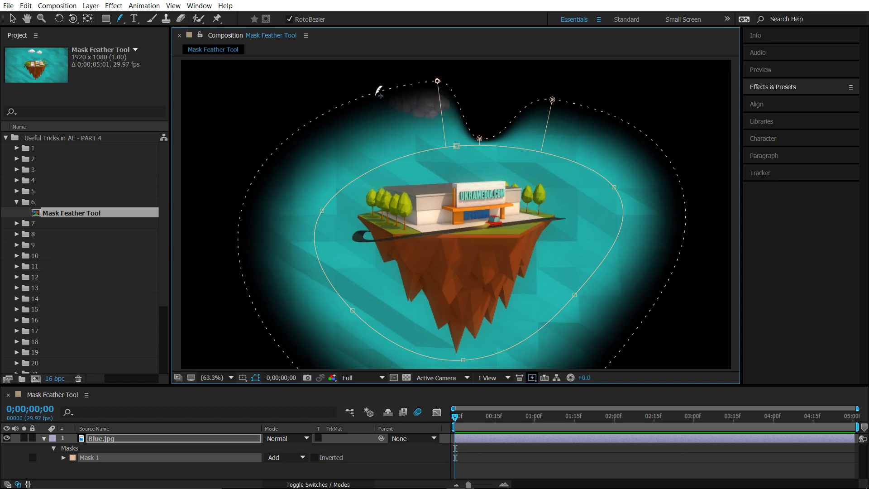
left_click_drag(379, 91, 340, 159)
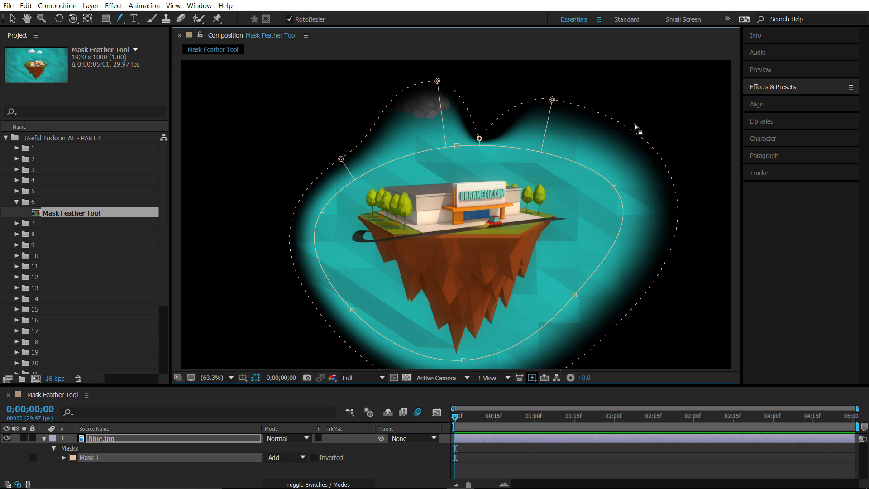
Adjust the tension of the feather point in the dip above the building, set it to Hold, and move it slightly
left_click(480, 139, "alt")
right_click(479, 139)
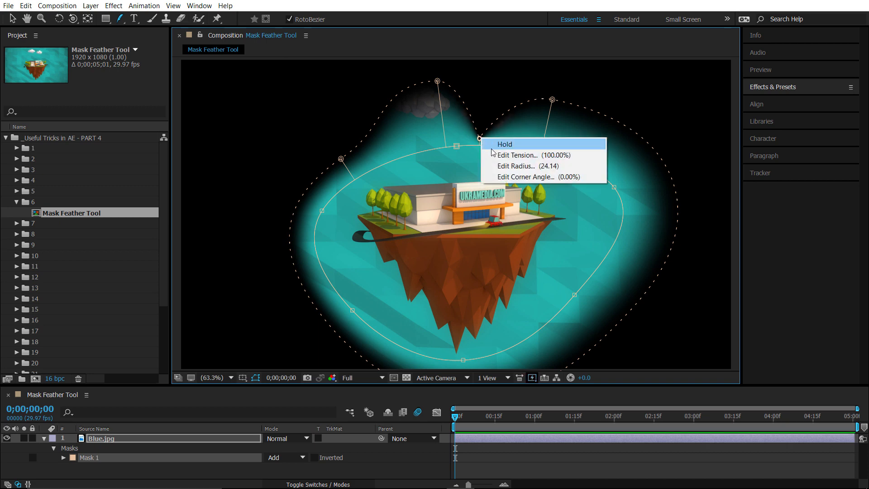
left_click(484, 141)
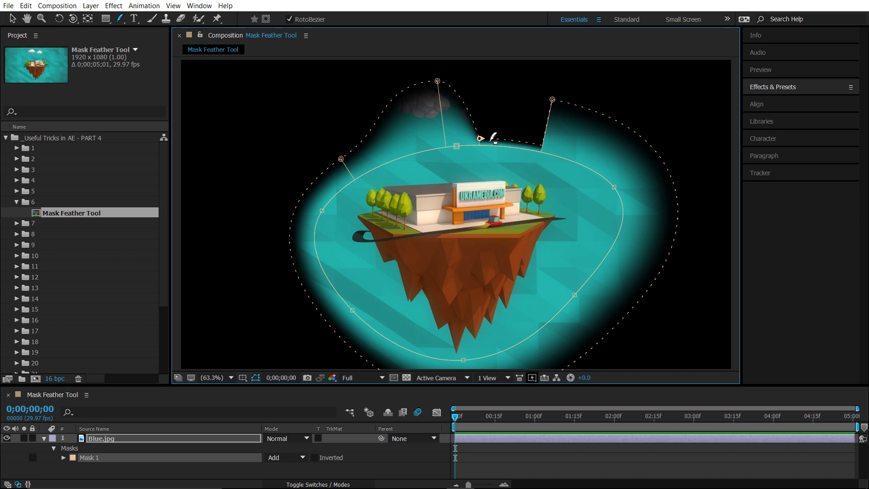
left_click_drag(479, 138, 489, 132)
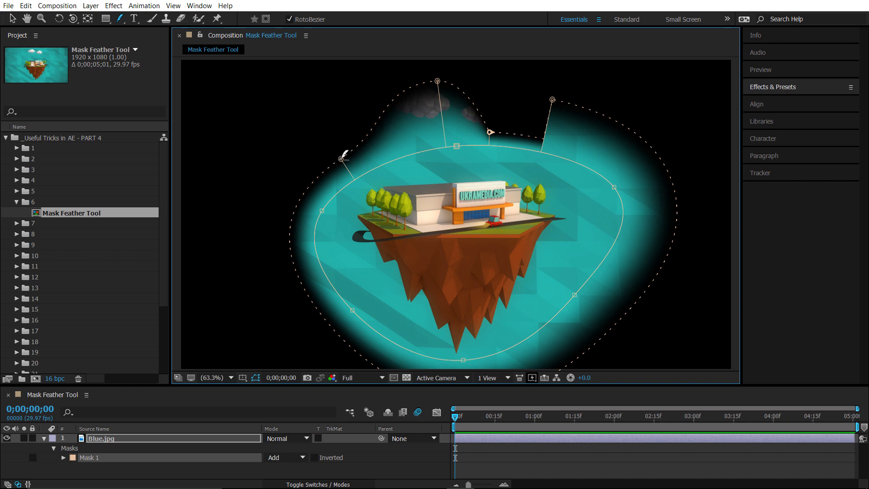
Delete the feather point at the mask's upper-left edge and shift the mask's uppermost vertex slightly left
left_click(341, 159, "ctrl")
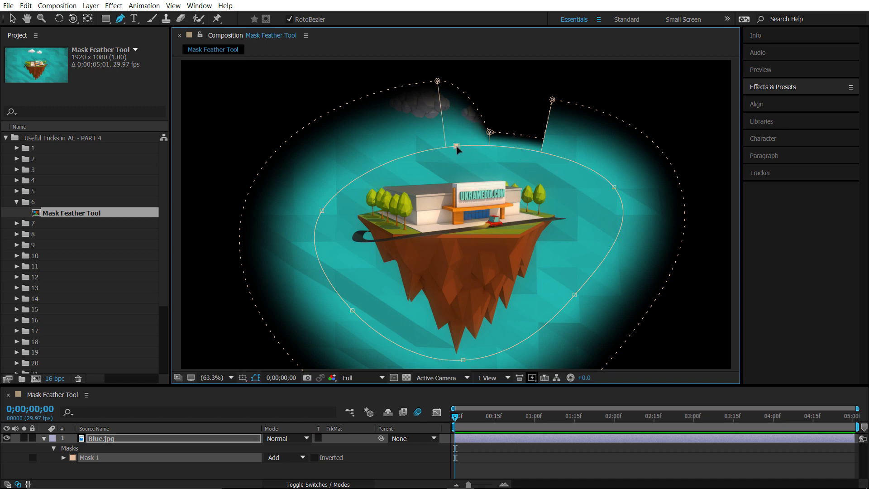
left_click_drag(457, 146, 430, 143)
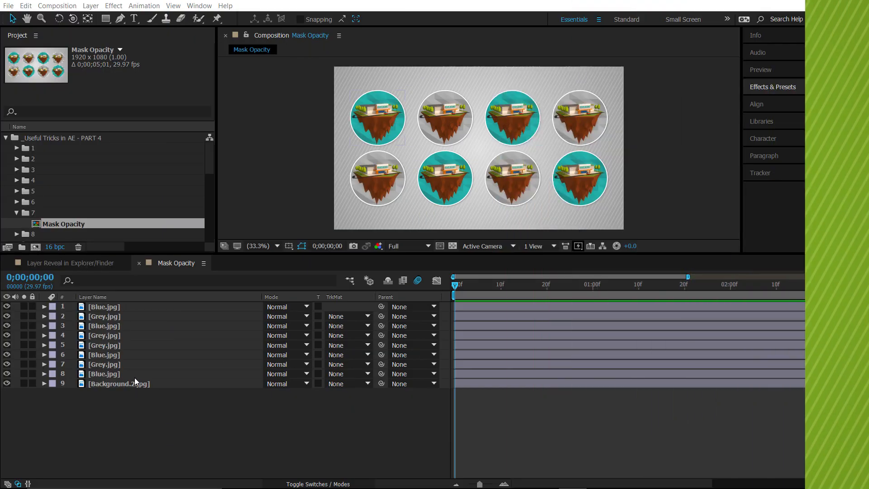
Select layers 1 to 8, reveal all their mask properties, and reduce the display to Mask Opacity only
left_click(133, 376)
left_click(124, 308, "shift")
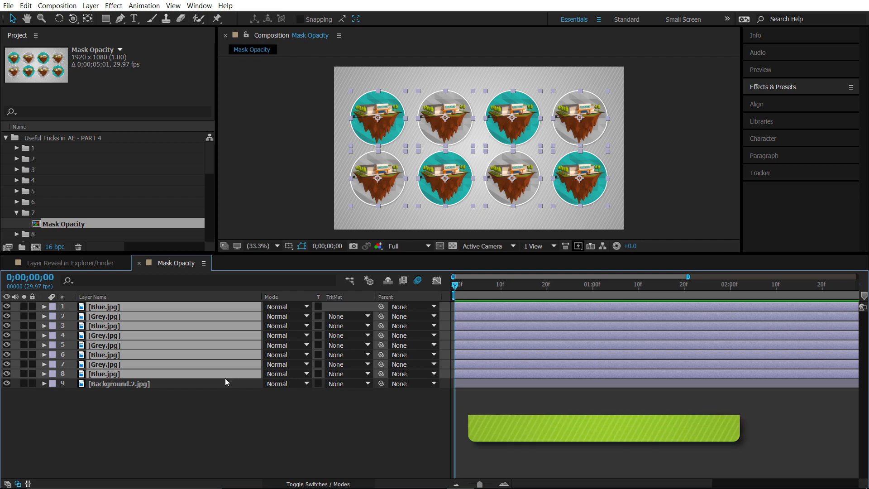
key("m")
key("m")
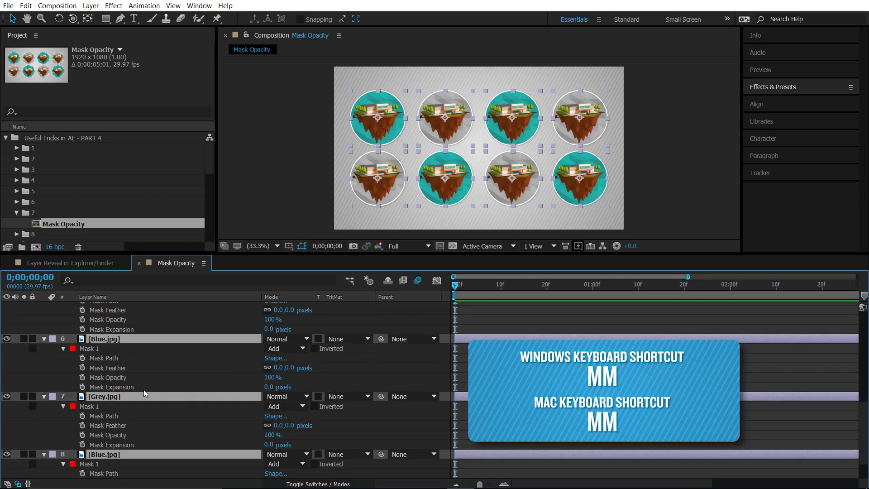
scroll(144, 385, "up", 2)
scroll(157, 385, "up", 2)
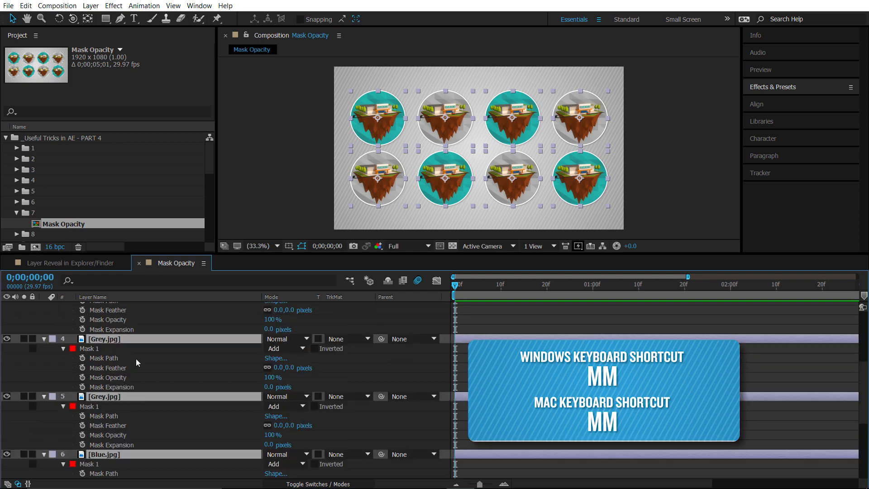
scroll(140, 376, "up", 2)
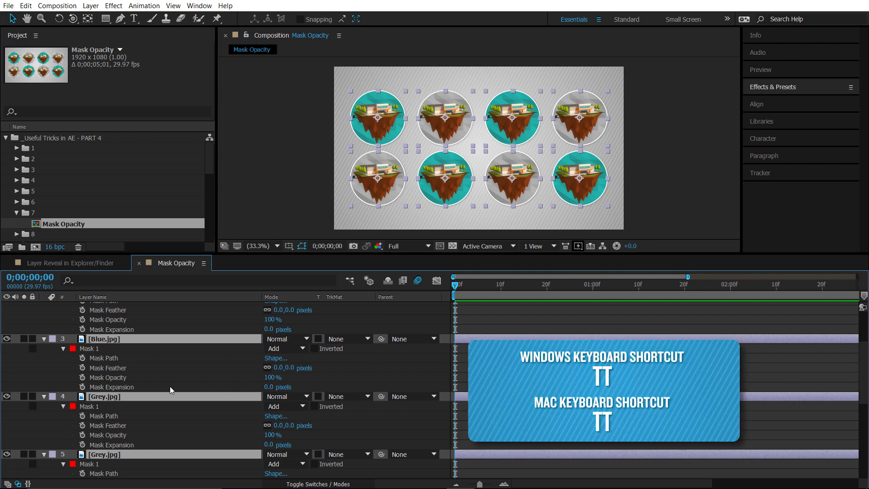
key("t")
key("t")
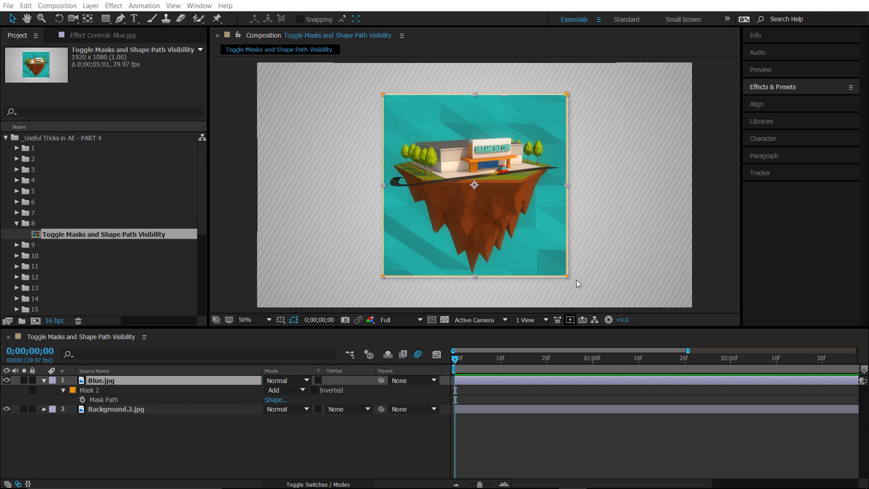
Try to resize the Blue.jpg layer by its lower-right corner handle, and undo the change
left_click(376, 443)
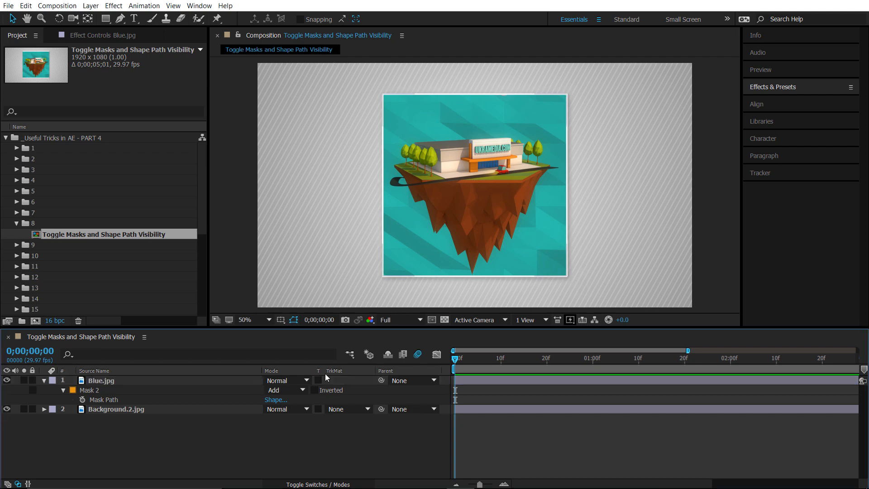
left_click(542, 267)
left_click_drag(566, 275, 604, 267)
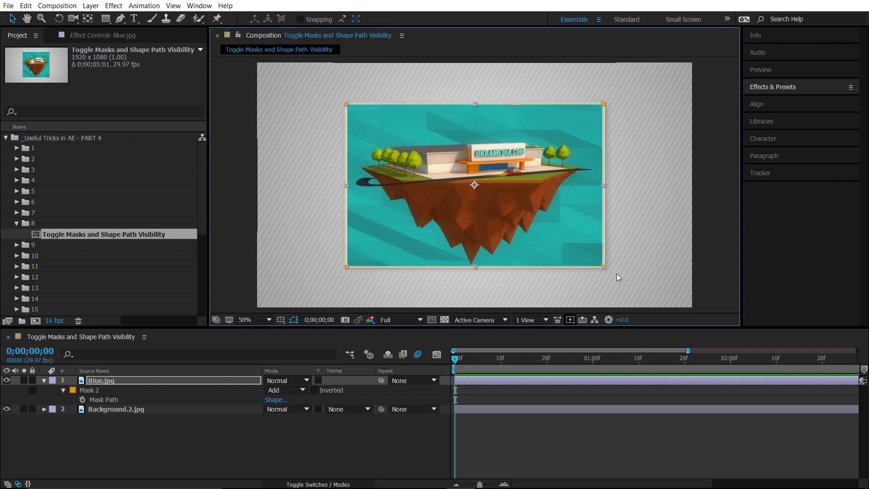
key("ctrl+z")
Try to move the lower-right corner of Mask 2 on Blue.jpg inward, and undo the change
left_click(85, 391)
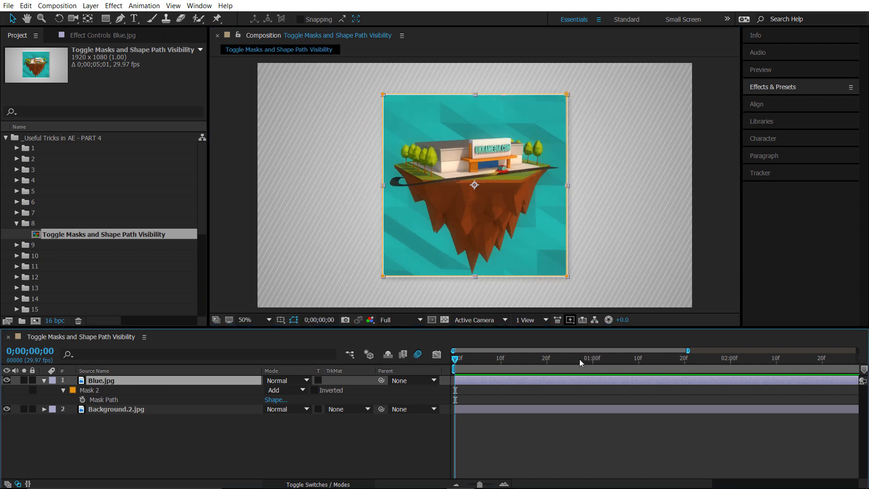
left_click_drag(567, 276, 527, 237)
key("ctrl+z")
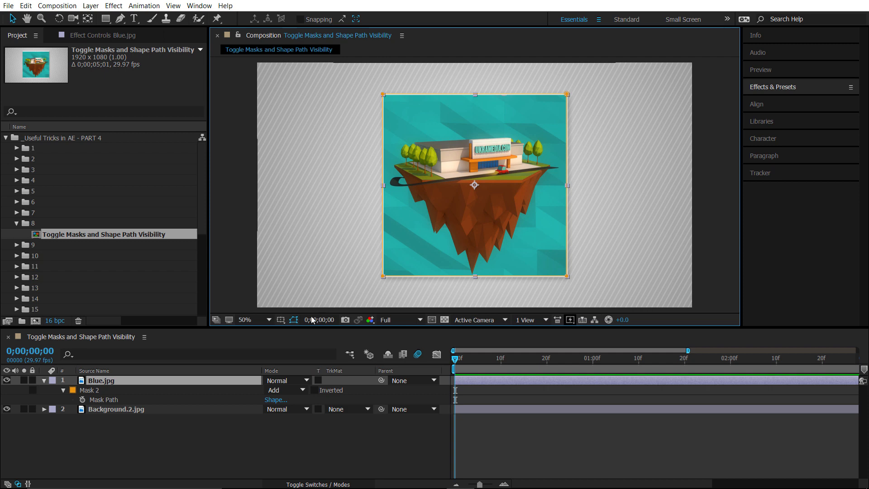
Turn off mask and shape path visibility in the composition view
left_click(294, 320)
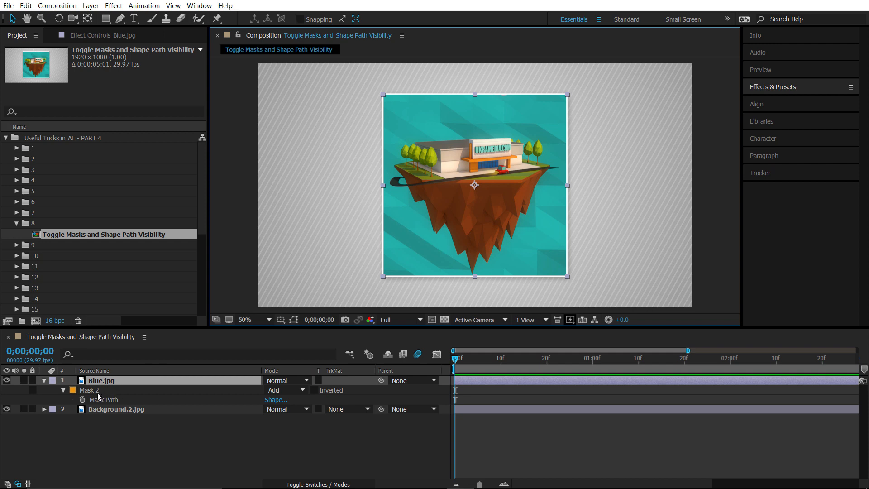
Toggle the visibility of mask and shape paths in the composition view on, off and on again
mouse_move(566, 276)
left_mouse_down()
mouse_move(464, 243)
mouse_move(561, 222)
mouse_move(576, 267)
mouse_move(557, 273)
mouse_move(564, 283)
mouse_move(567, 276)
left_mouse_up()
left_click(298, 321)
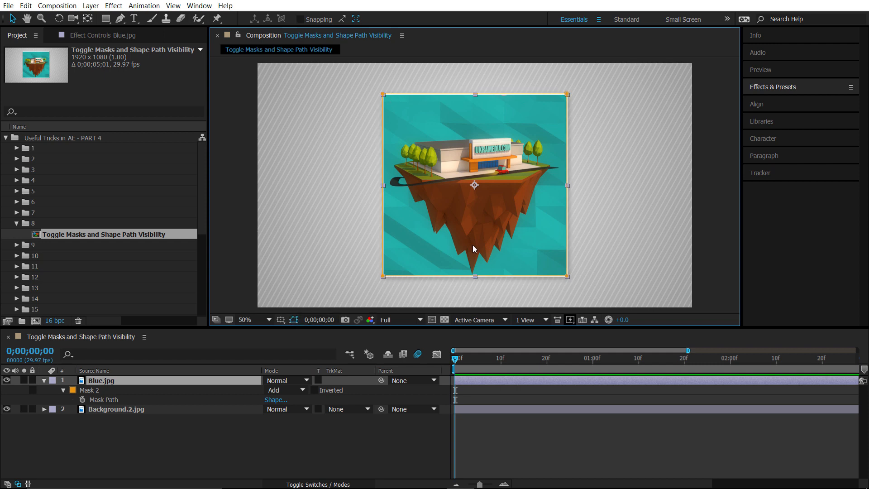
left_click(295, 321)
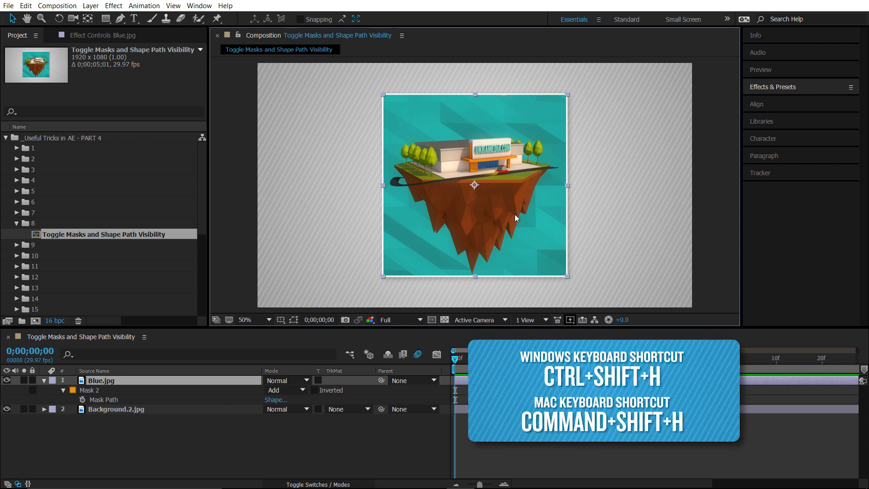
key("ctrl+shift+h")
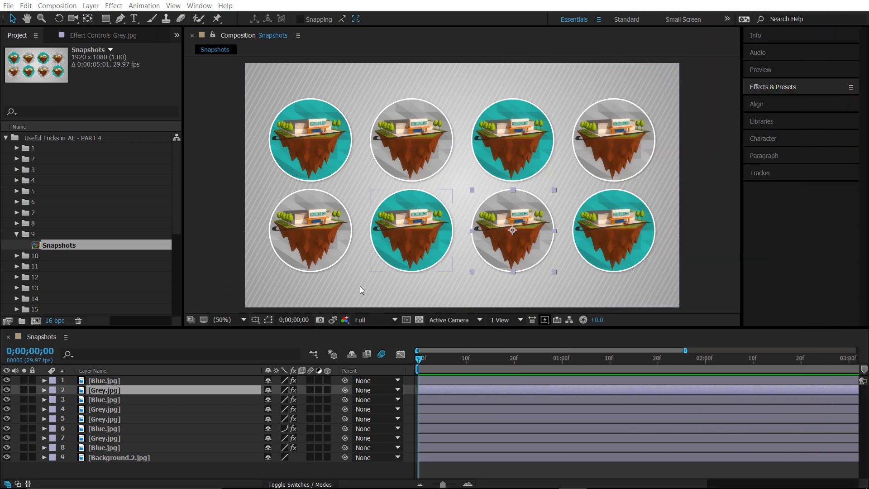
Take a snapshot of the composition, then move the second bottom-row circle down and the second top-row circle up
left_click(320, 322)
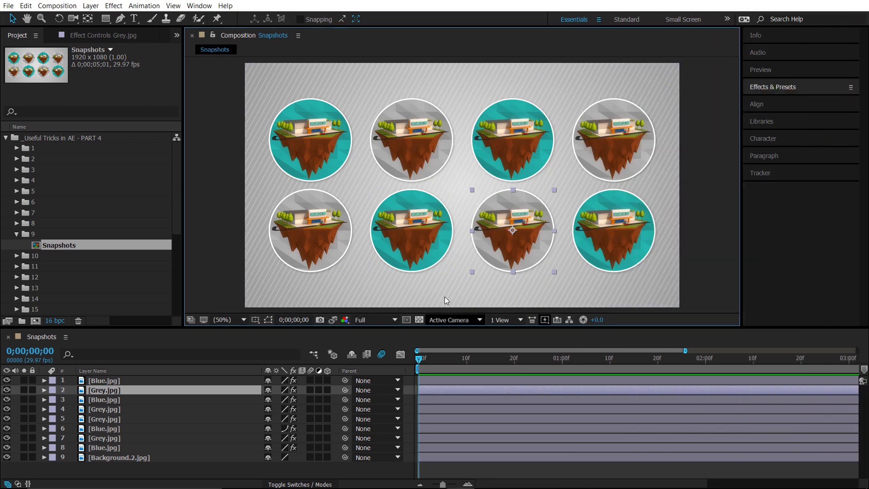
left_click(414, 263)
left_click_drag(414, 263, 415, 280)
left_click_drag(414, 156, 414, 141)
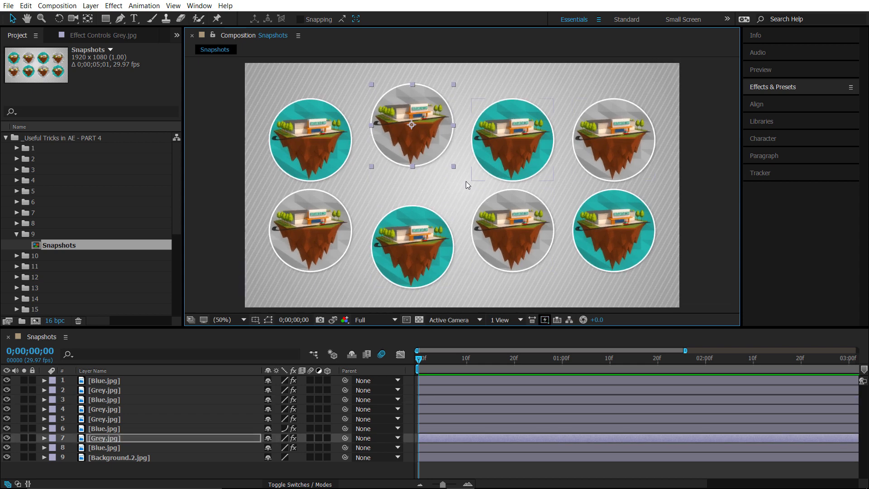
Compare the changed layout with the stored snapshot, and undo the two circle moves
left_click(333, 320)
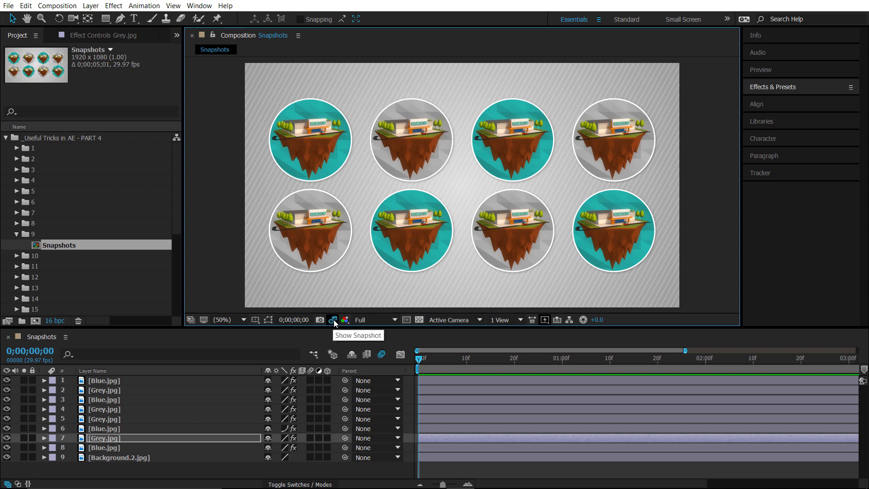
left_click(333, 320)
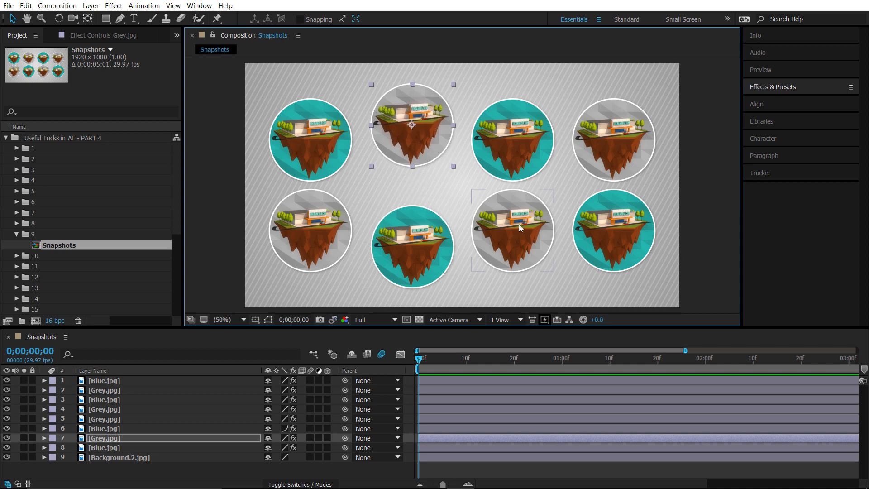
key("ctrl+z")
key("ctrl+z")
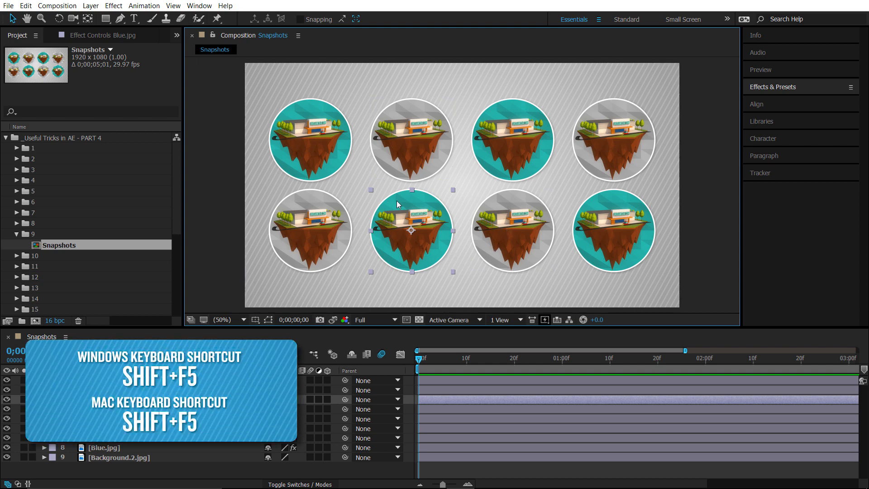
Shift the first three top-row circles up and to the right, and reposition the second and third bottom-row circles
left_click_drag(497, 251, 491, 270)
left_click_drag(516, 164, 525, 141)
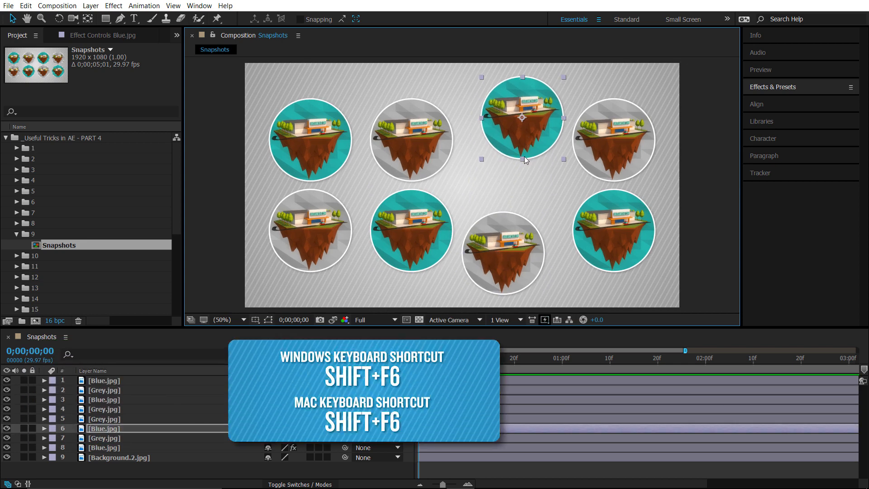
left_click_drag(426, 150, 447, 138)
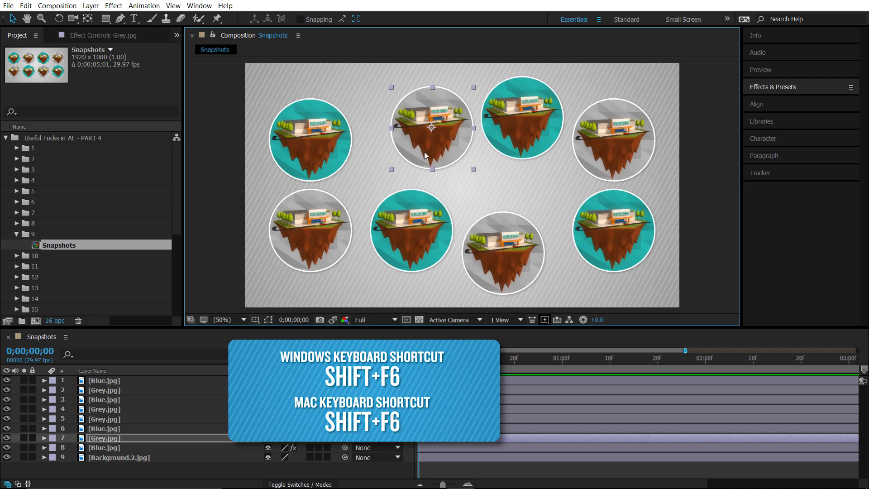
left_click_drag(347, 131, 374, 110)
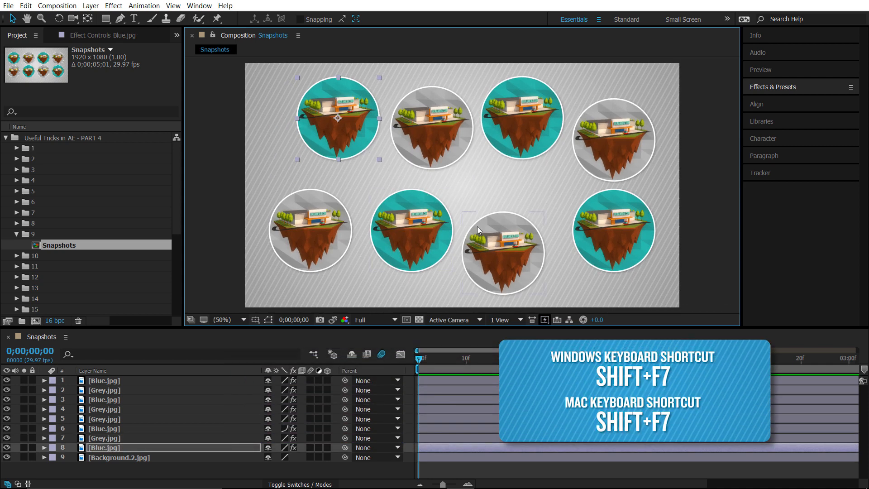
left_click_drag(477, 228, 483, 198)
left_click_drag(399, 224, 395, 215)
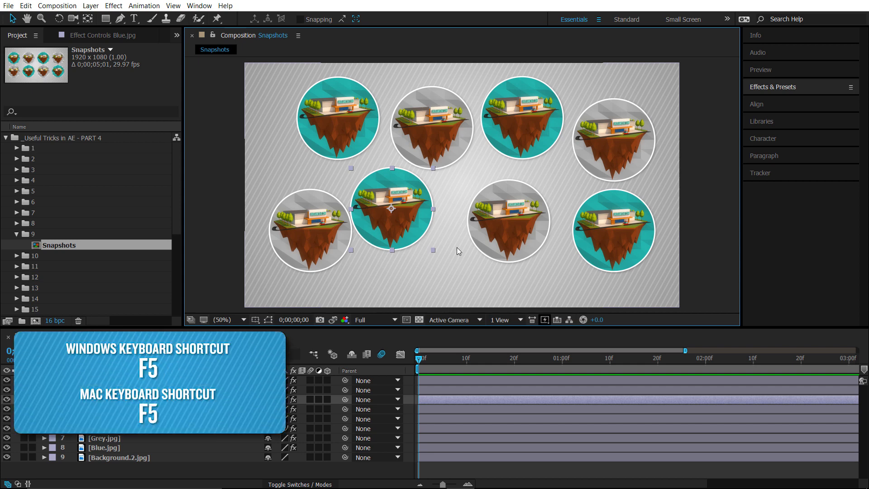
Show the four stored snapshots one after another in the composition view
key("F5")
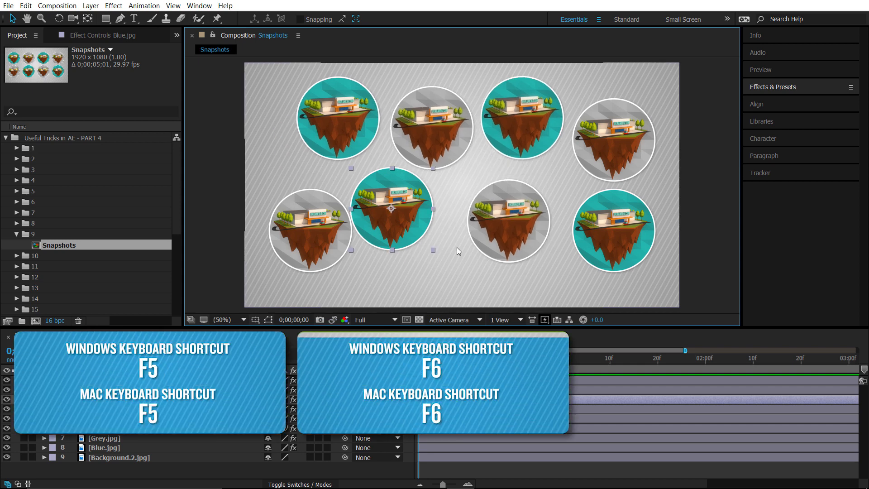
key("F6")
key("F7")
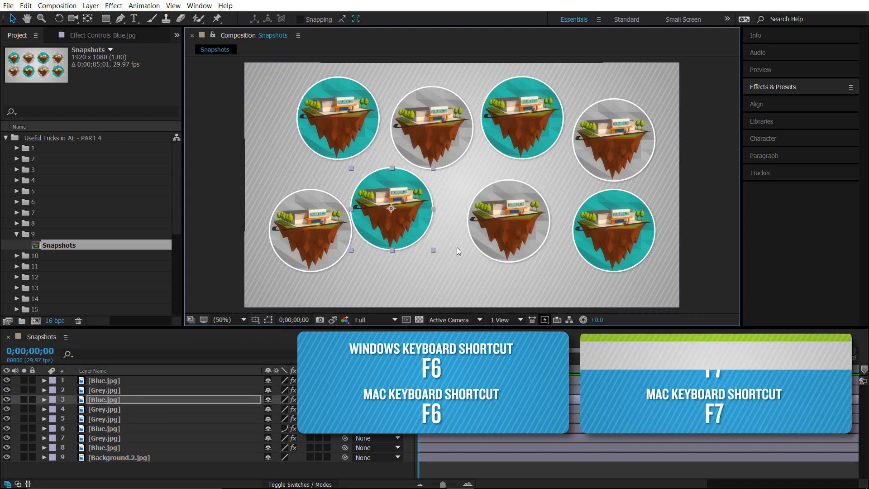
key("F8")
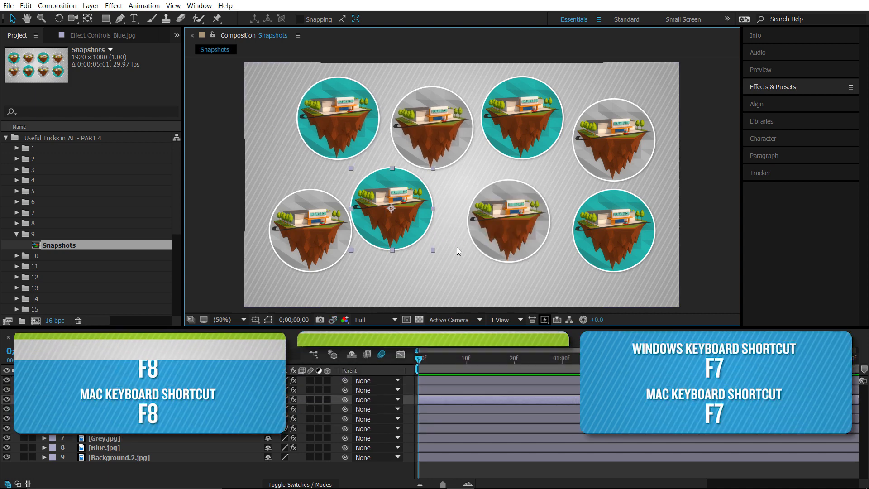
Move the third bottom-row grey circle down, and compare the new layout with the fourth and second stored snapshots
left_click_drag(502, 230, 494, 258)
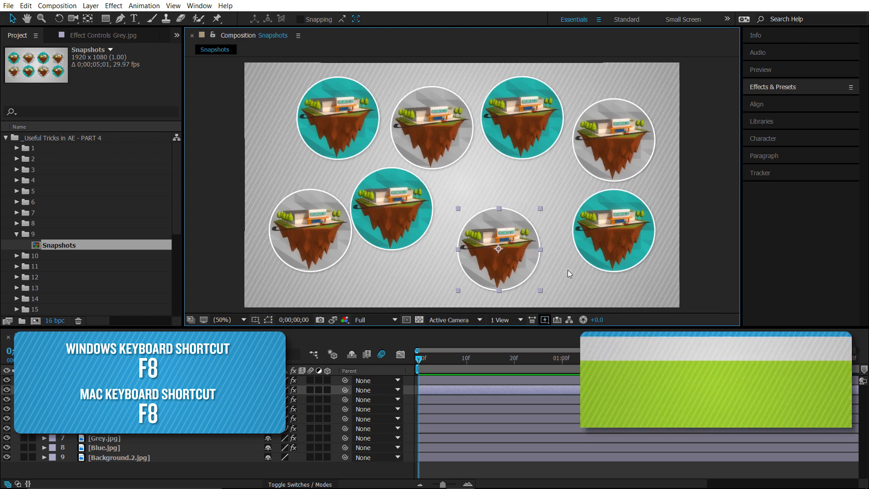
key("F8")
key("F8")
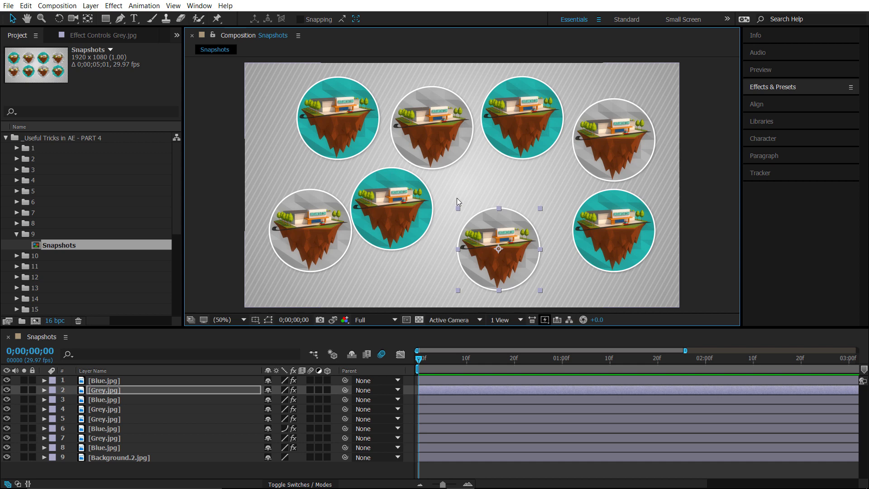
key("F6")
key("F6")
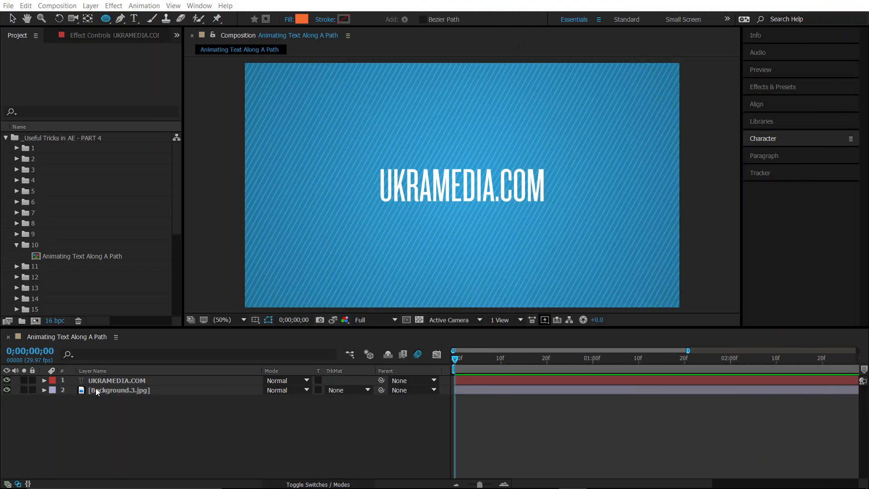
Draw a circular mask from the centre of the UKRAMEDIA.COM text layer, and set the mask mode to None
left_click(112, 384)
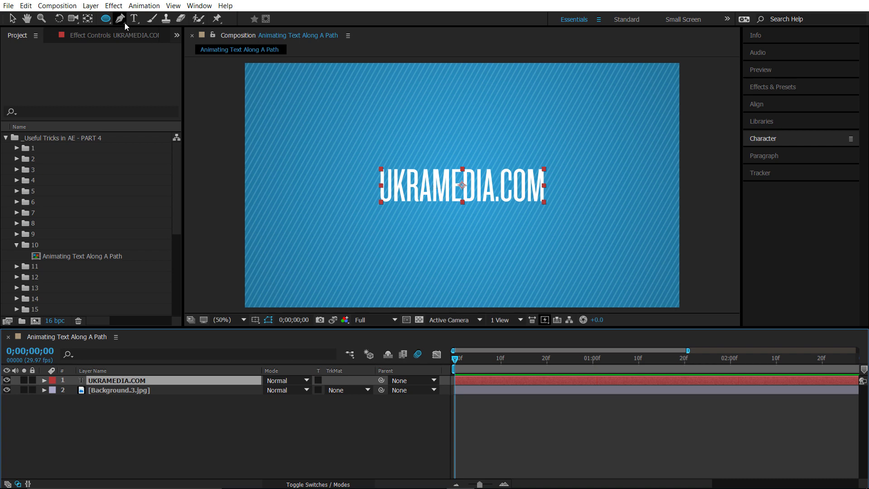
left_click_drag(106, 19, 168, 44)
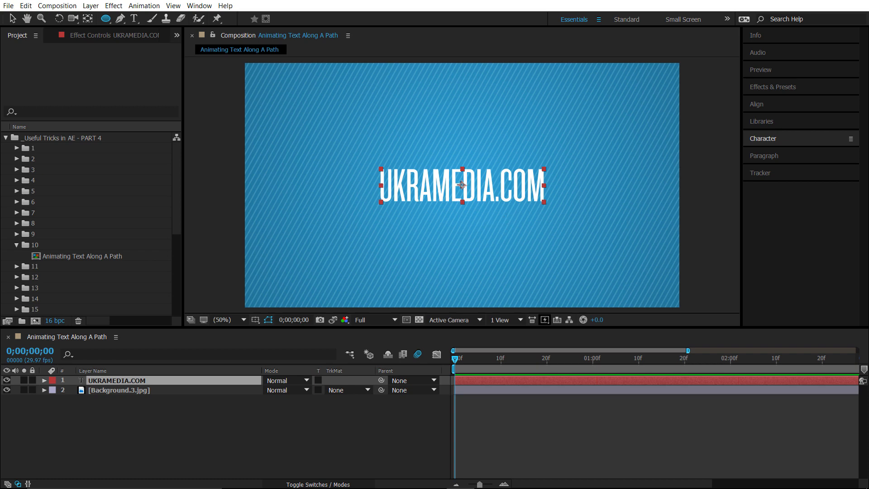
left_click_drag(462, 185, 534, 234)
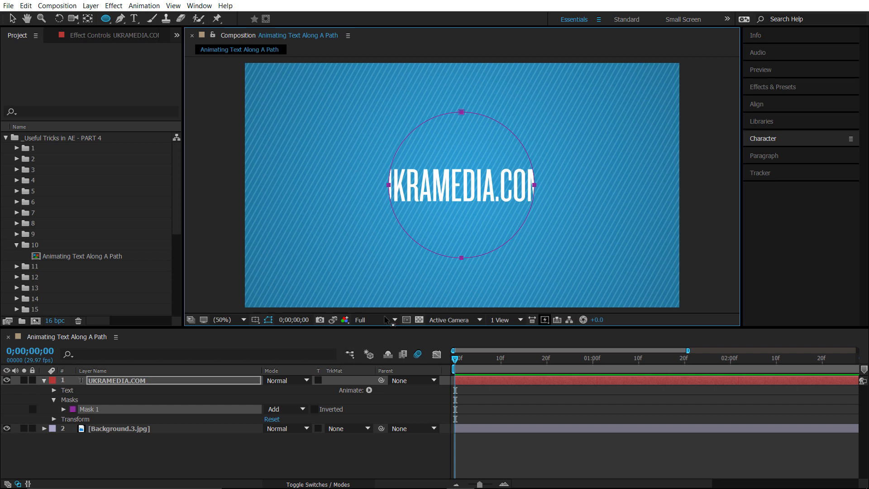
left_click(277, 412)
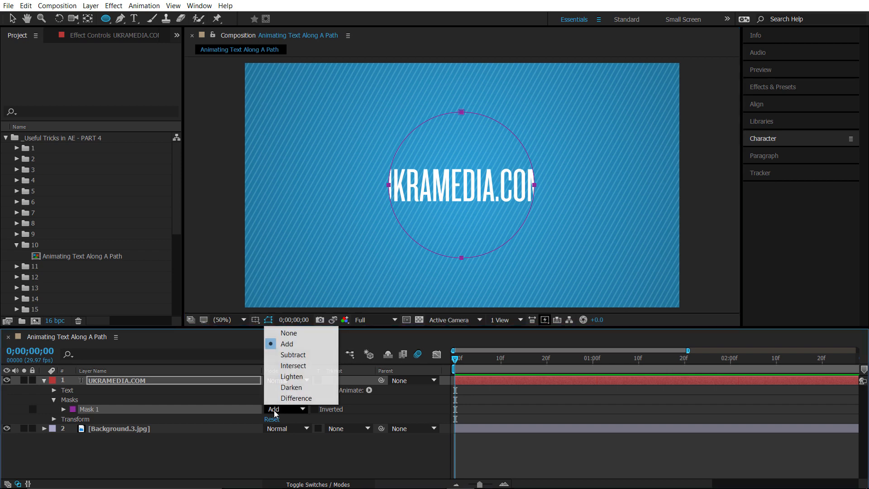
left_click(289, 333)
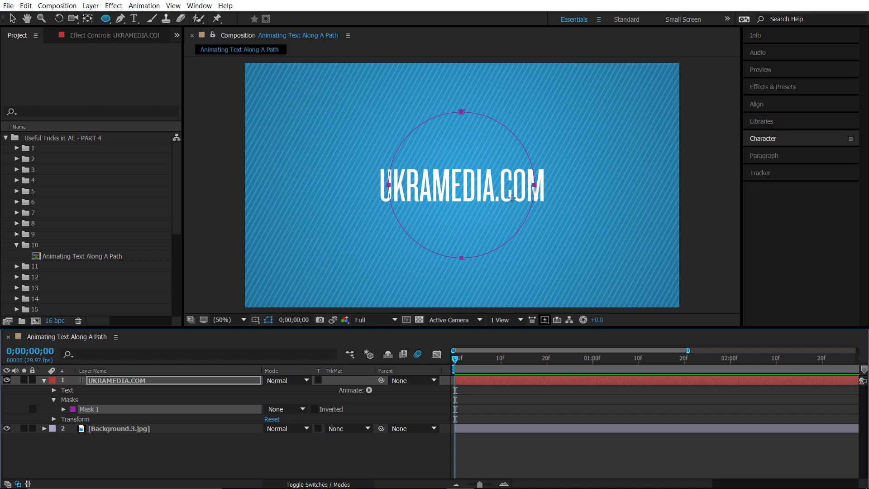
Set the UKRAMEDIA.COM layer's text path to Mask 1 in its Path Options
left_click(54, 400)
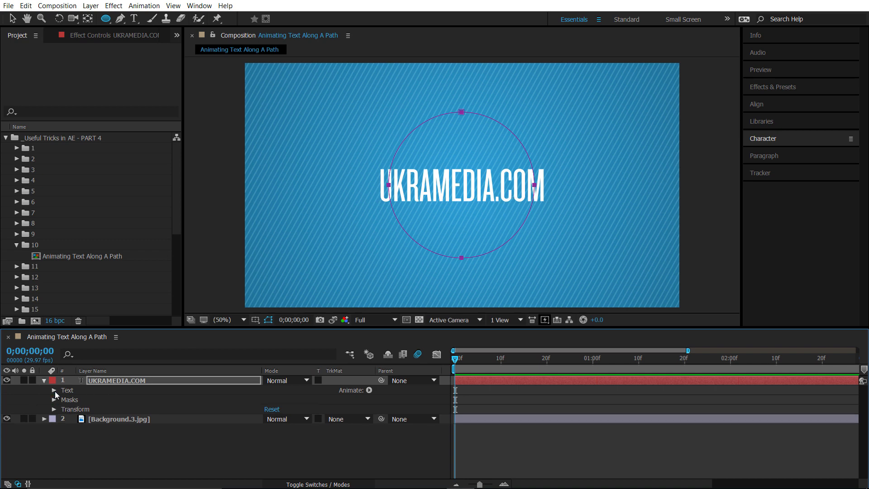
left_click(53, 390)
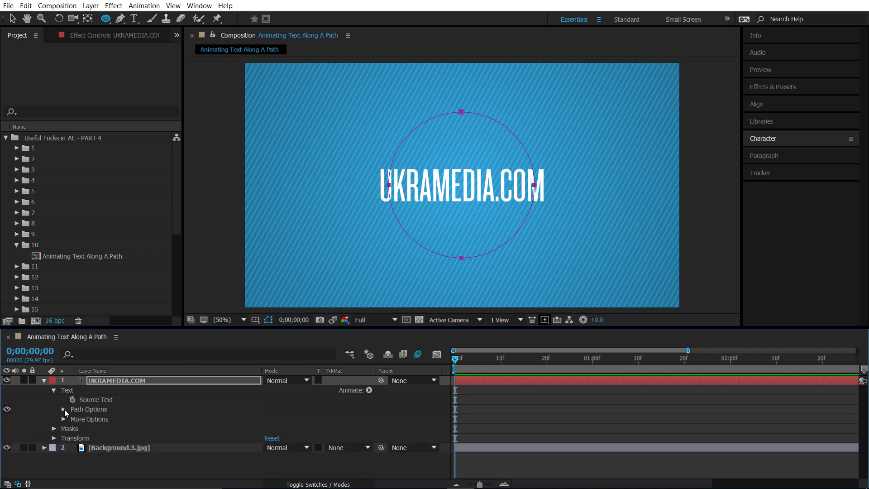
left_click(63, 409)
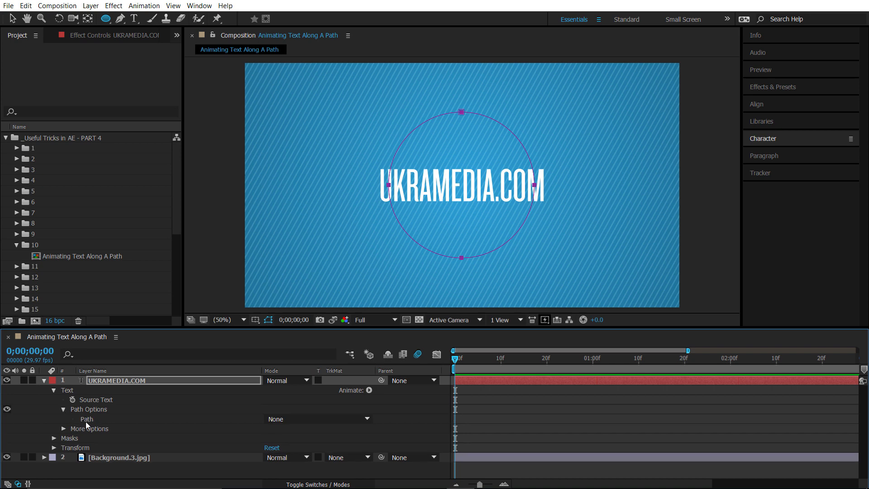
left_click(301, 419)
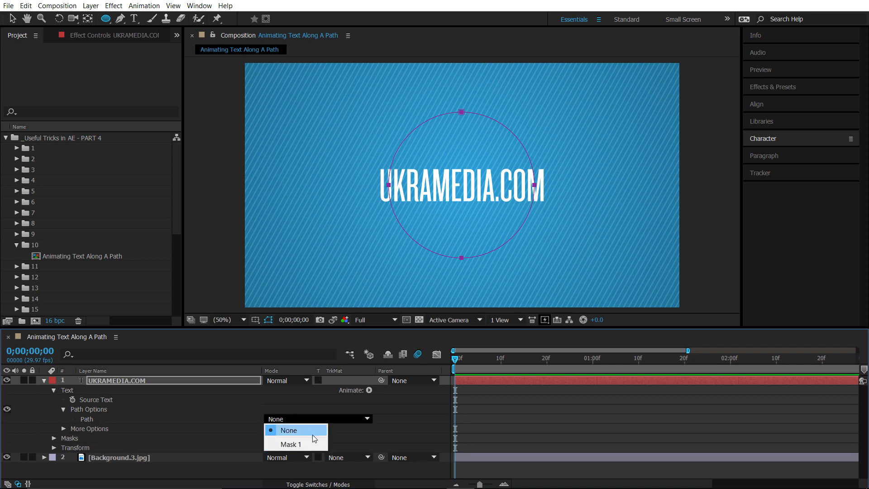
left_click(304, 445)
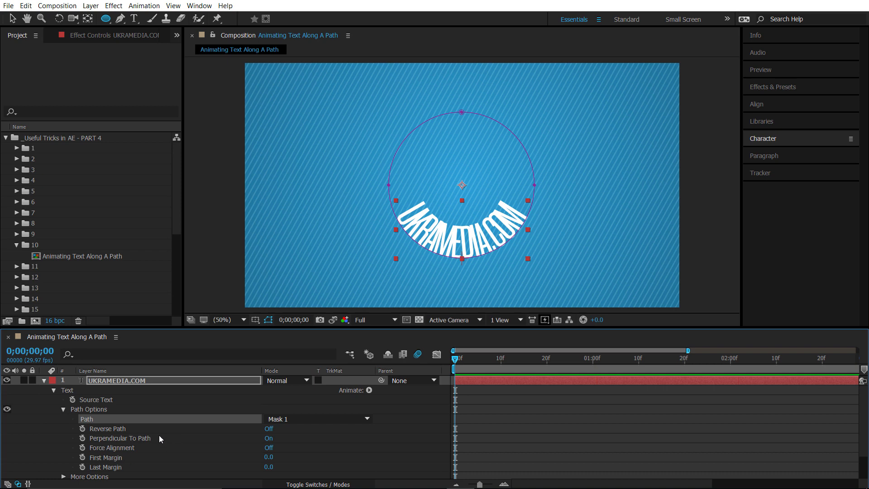
Turn on Reverse Path so the text runs along the outside of the circle
left_click(269, 429)
left_click(268, 429)
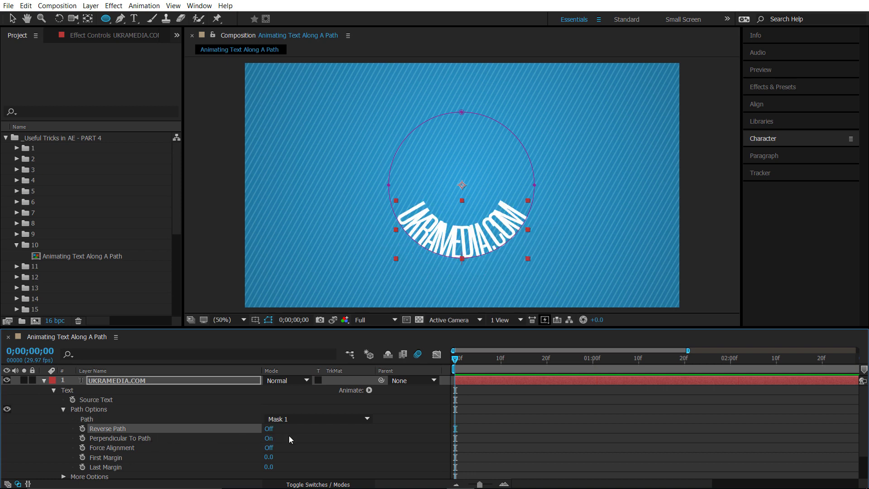
scroll(317, 446, "down", 2)
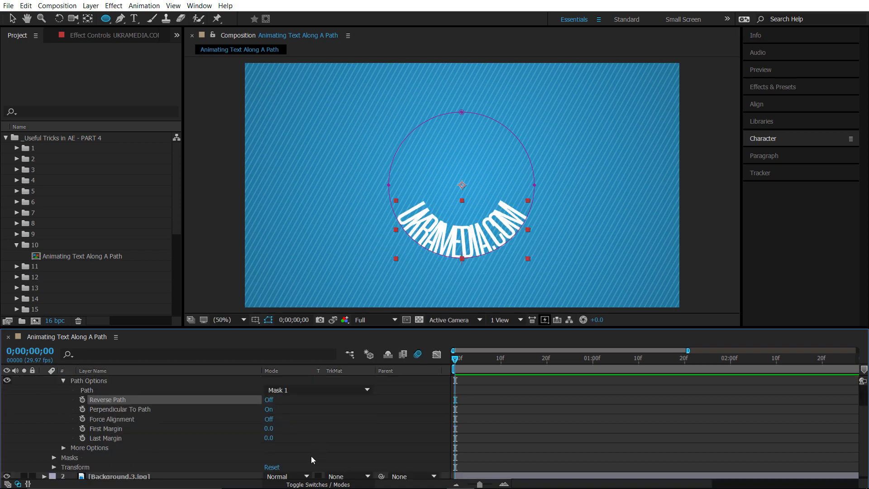
left_click(269, 400)
Try a Last Margin of 137 and a First Margin of 137 on the text path, undoing each change
left_click_drag(269, 437, 350, 441)
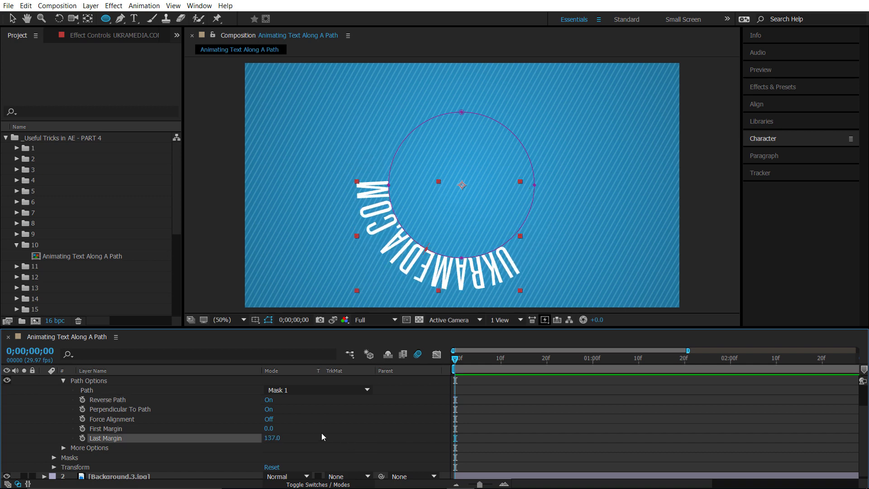
key("ctrl+z")
left_click_drag(271, 429, 357, 420)
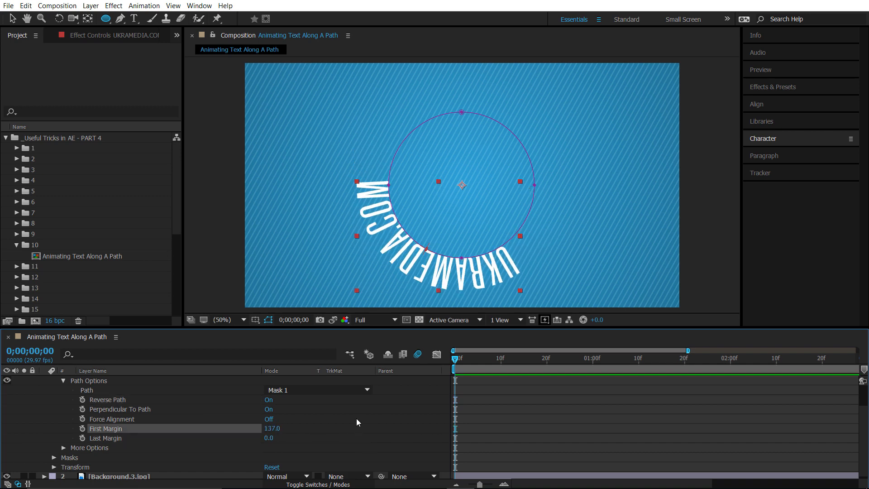
key("ctrl+z")
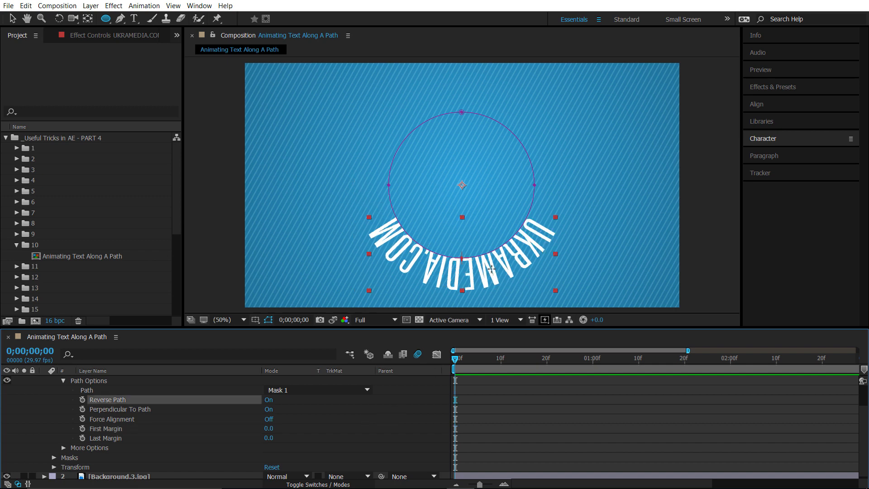
Open the UKRAMEDIA.COM layer's text for editing directly on its circular path
scroll(115, 387, "up", 3)
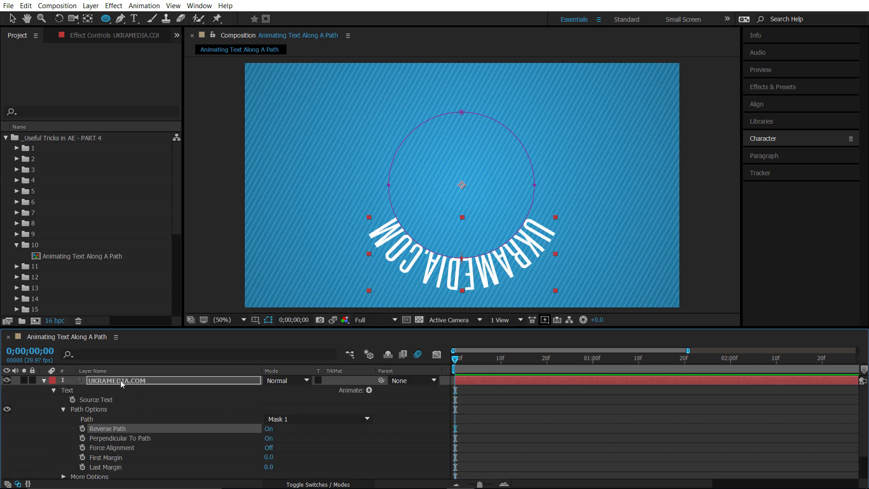
double_click(119, 381)
left_click_drag(427, 271, 498, 268)
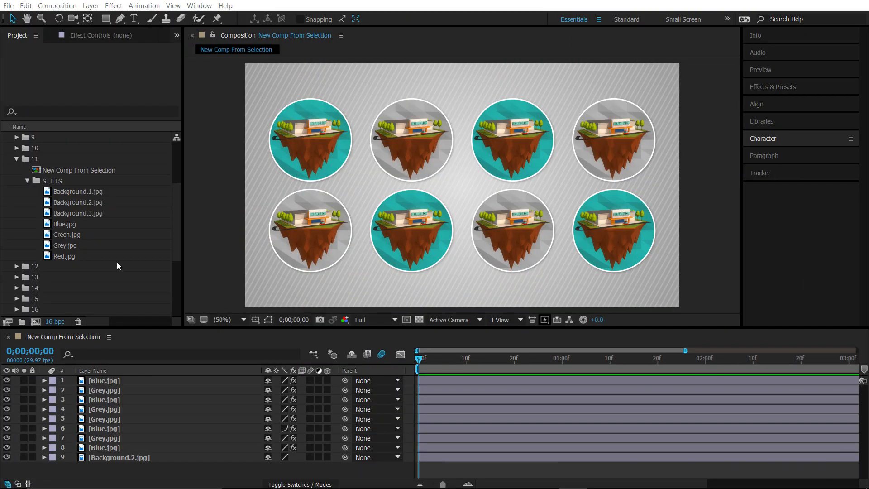
Create a new composition from the Background.1.jpg still in folder 11, and delete that composition
left_click(89, 203)
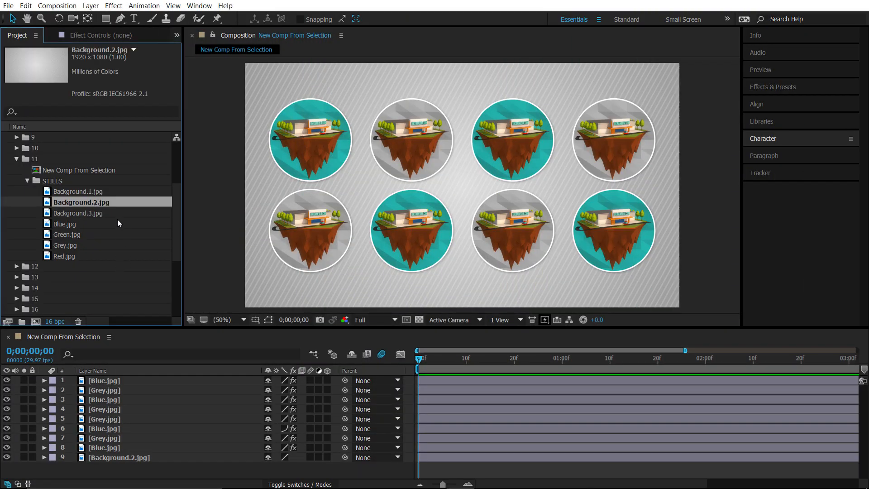
left_click_drag(83, 195, 38, 323)
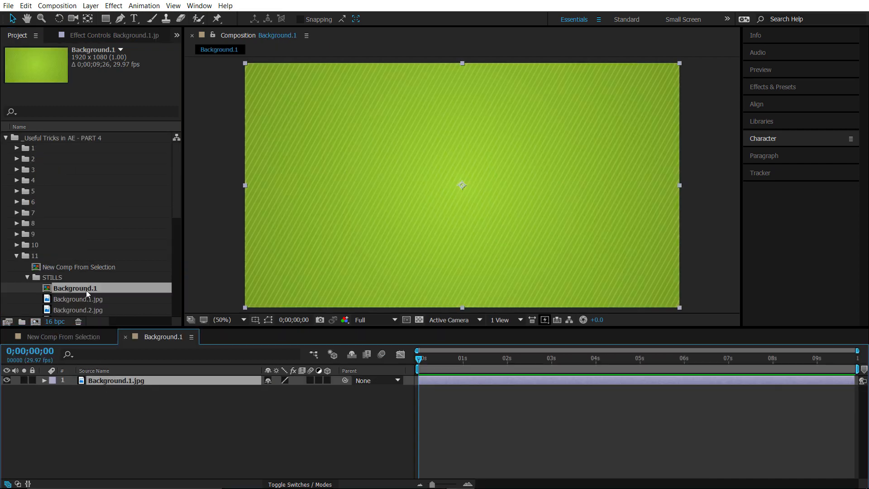
scroll(86, 289, "down", 2)
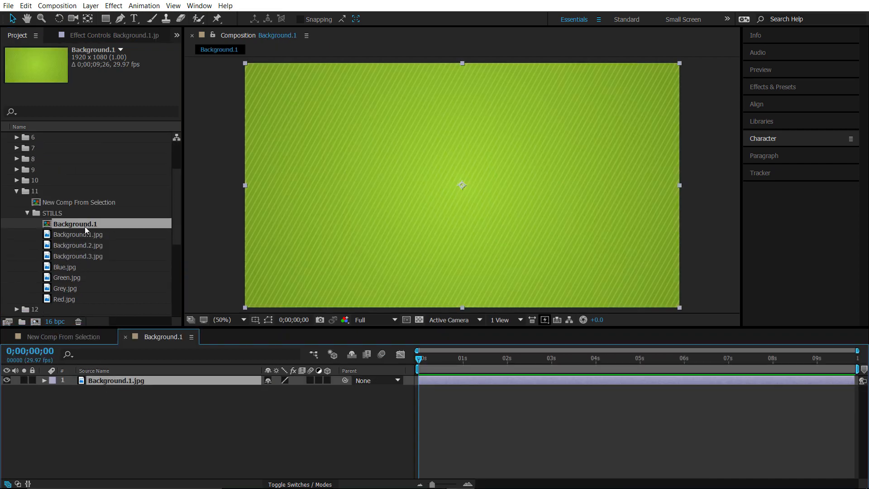
key("Delete")
Try New Comp from Selection on the Background.1.jpg still alone, and undo it
scroll(92, 232, "down", 3)
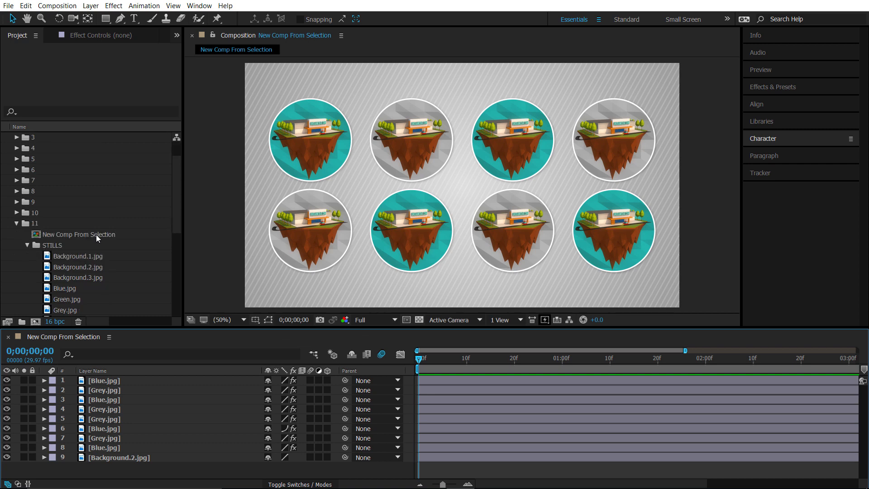
left_click(86, 193)
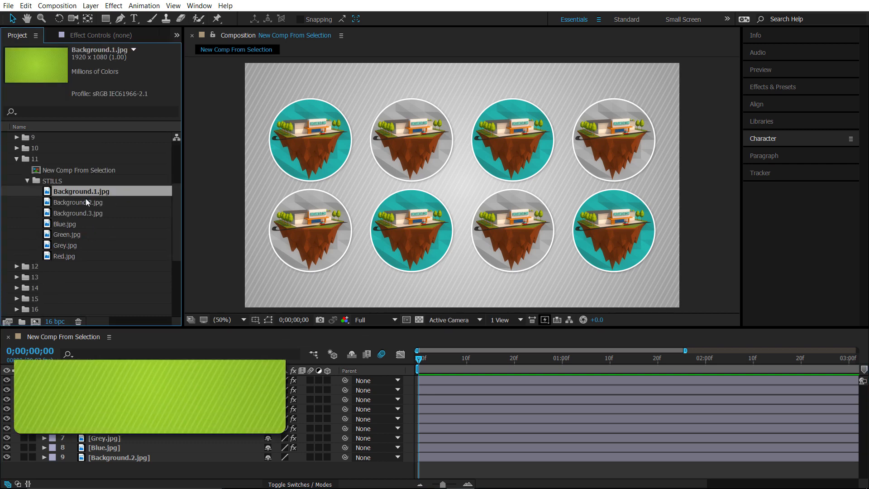
key("alt+backslash")
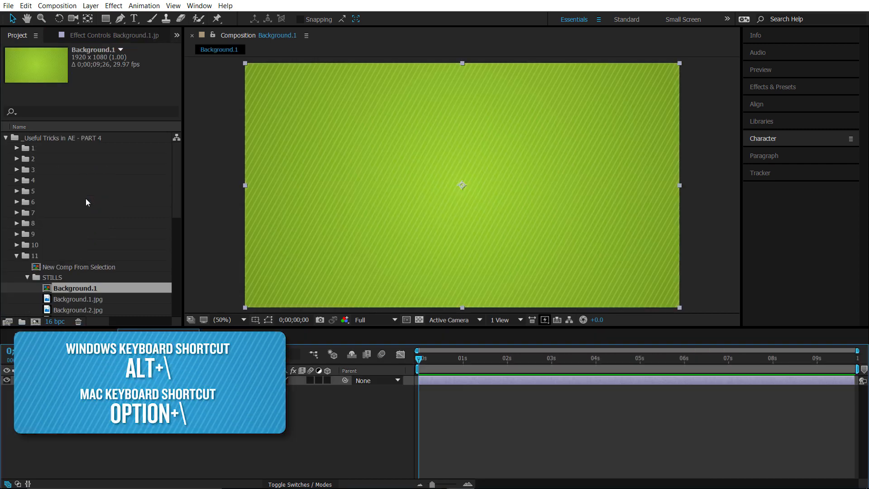
scroll(116, 227, "down", 2)
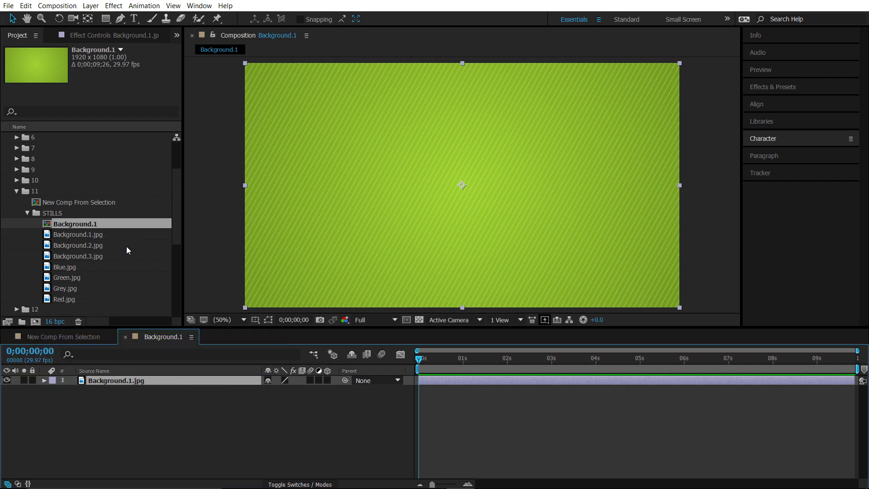
key("ctrl+z")
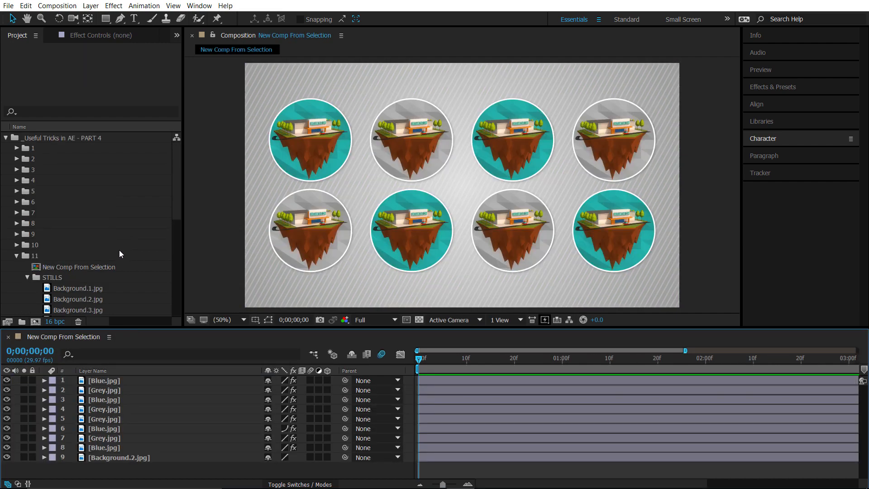
Create multiple compositions from all the stills, Background.1.jpg through Red.jpg, with a still duration of 0:00:02:00
scroll(119, 249, "down", 1)
left_click(96, 194)
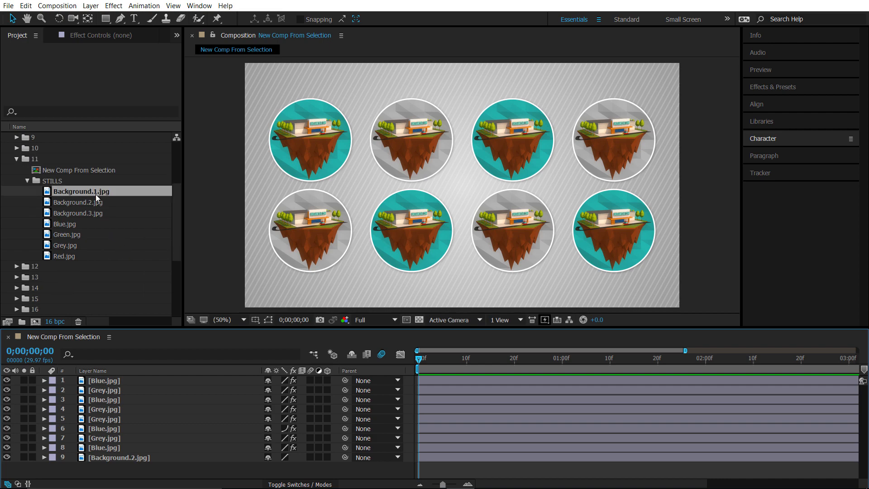
left_click(77, 256, "shift")
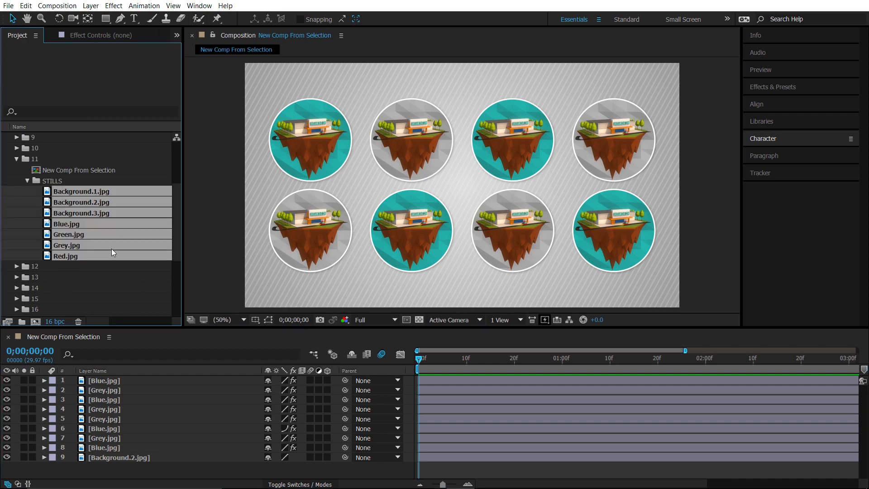
key("alt+backslash")
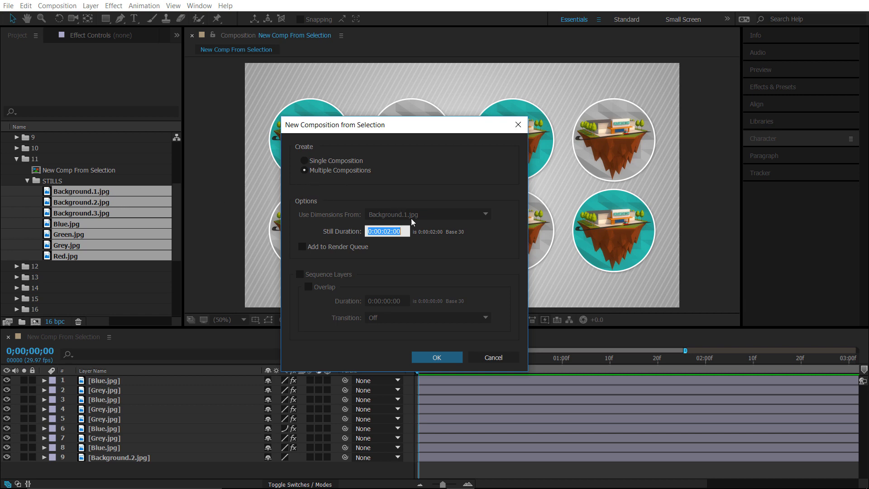
left_click(449, 357)
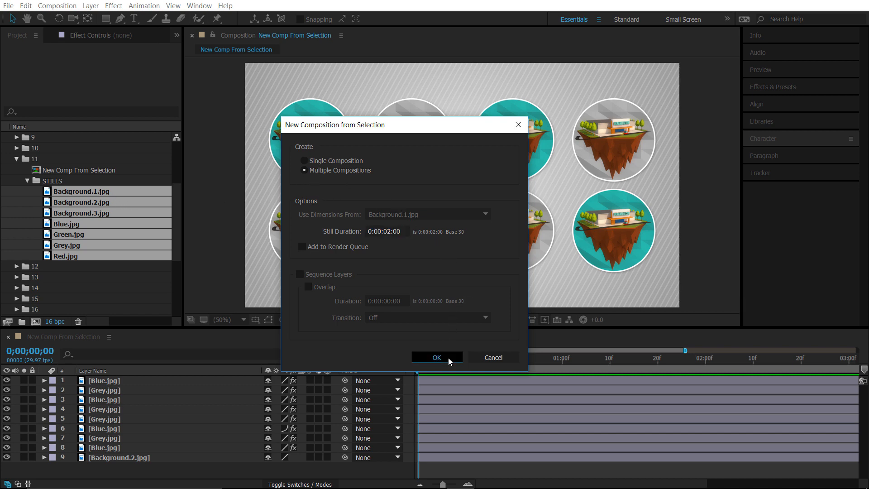
scroll(118, 219, "down", 2)
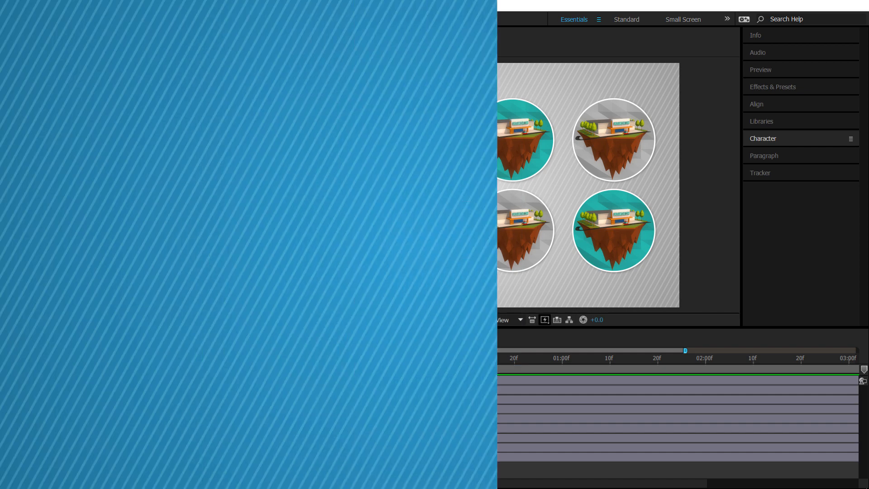
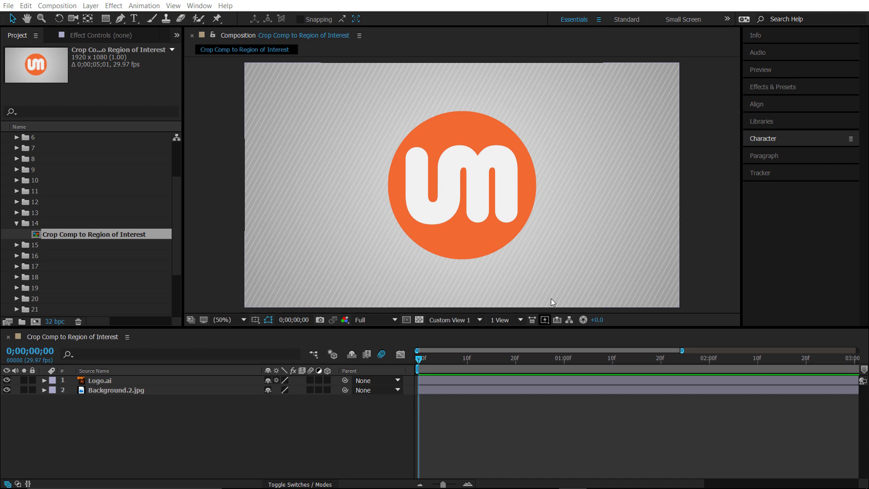
Draw a region of interest closely around the orange logo and crop the composition to it
left_click(407, 320)
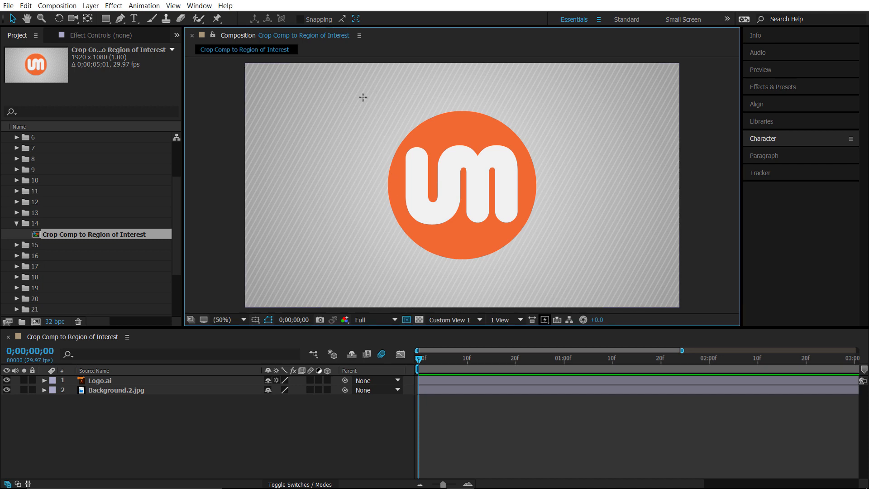
left_click_drag(360, 96, 383, 118)
left_click_drag(432, 168, 570, 272)
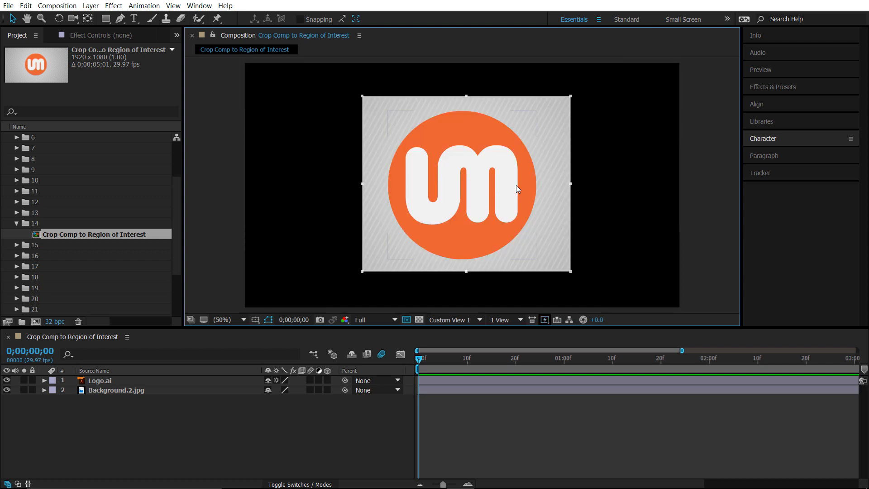
left_click_drag(571, 184, 563, 183)
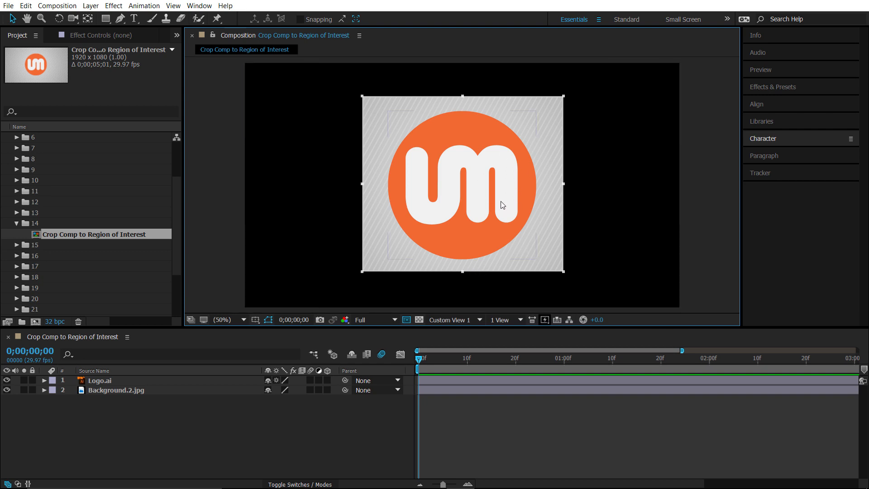
left_click(57, 5)
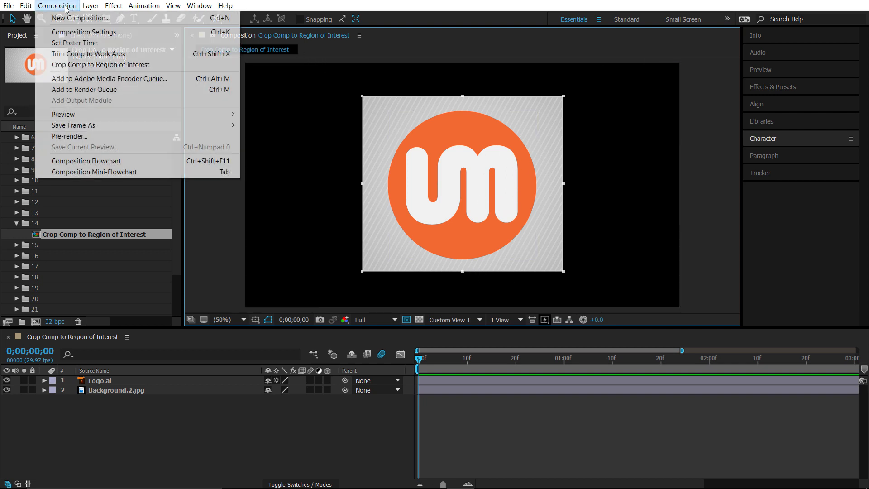
left_click(137, 64)
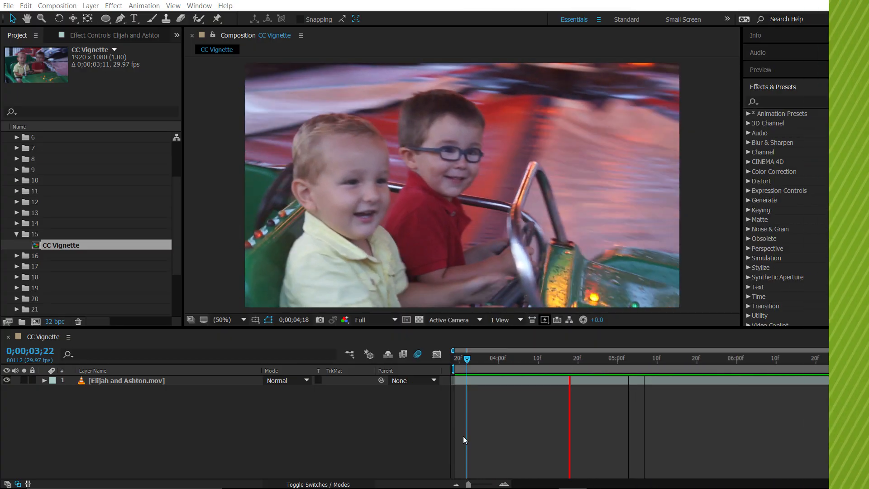
Stop the CC Vignette composition's preview at 0;00;03;23 and add a black solid above the footage layer
left_click(363, 437)
left_click_drag(490, 361, 471, 362)
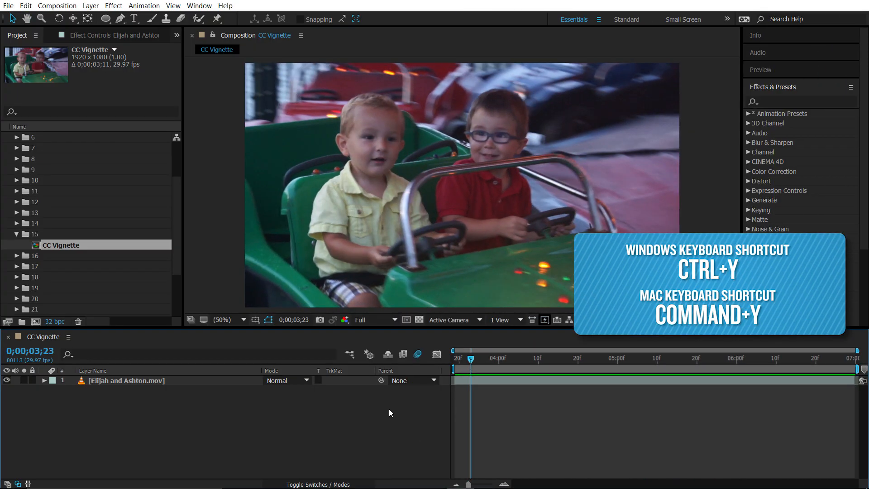
key("ctrl+y")
left_click(469, 344)
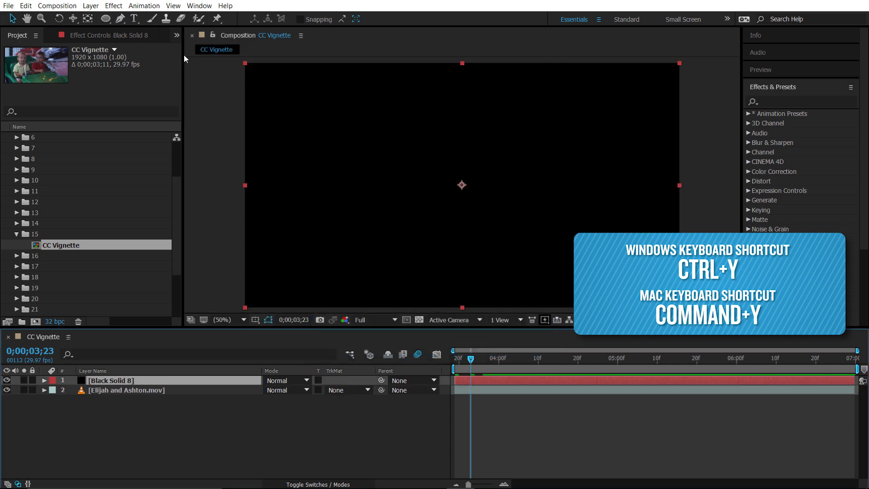
Add a full-frame elliptical mask to the black solid and set its mode to Subtract
double_click(107, 19)
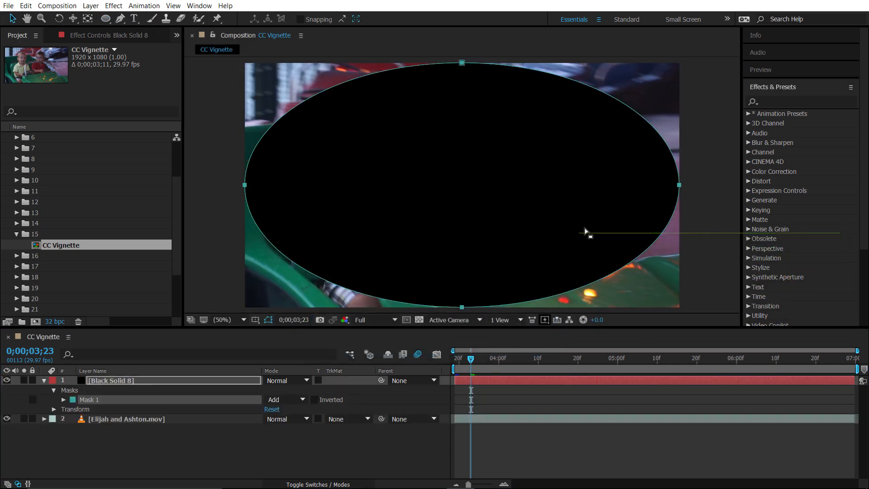
left_click(273, 400)
left_click(292, 434)
Reveal the solid's mask properties and set Mask Feather to 218 pixels
left_click(188, 384)
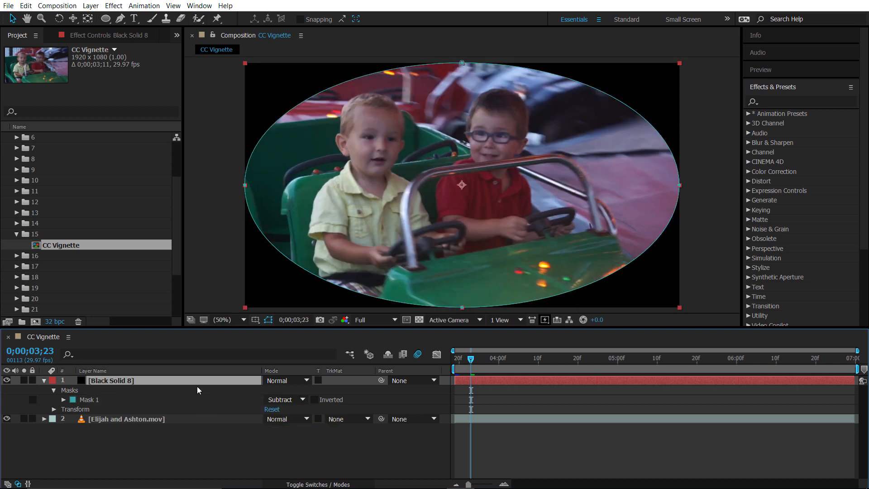
key("m")
key("m")
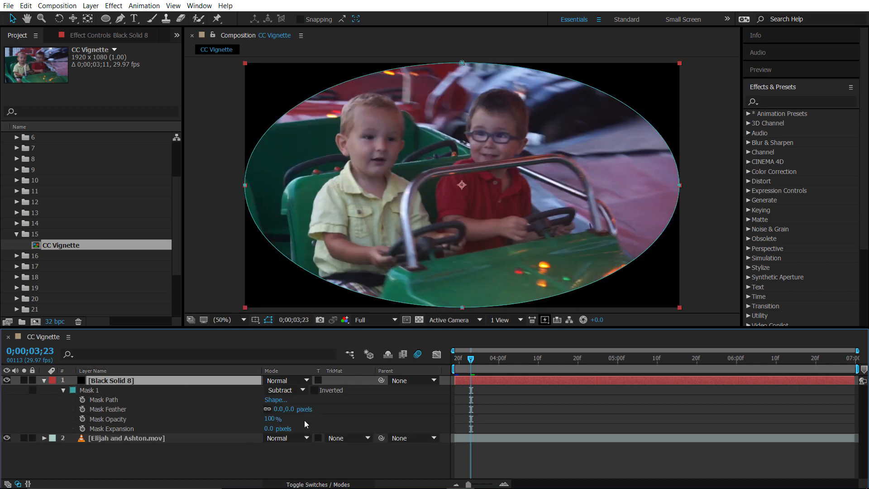
left_click_drag(292, 413, 404, 414)
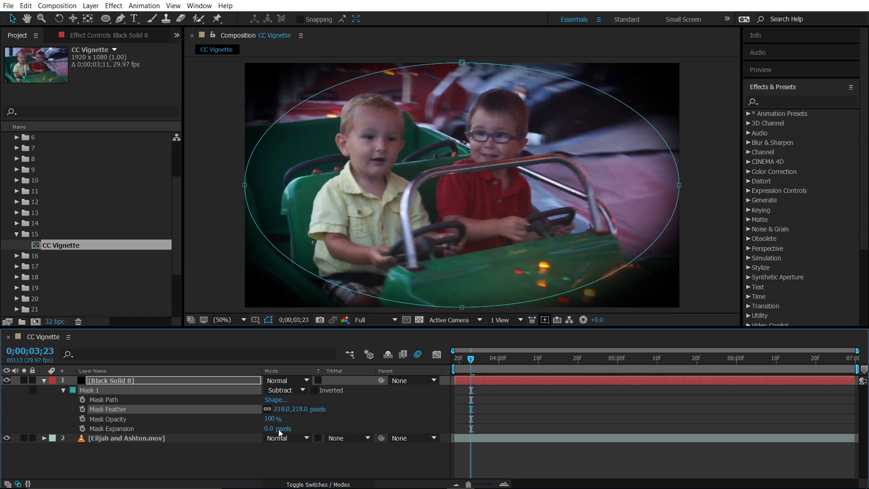
Narrow the elliptical mask horizontally, stretch it vertically, and set the solid's blending mode to Soft Light
double_click(245, 188)
left_click_drag(244, 185, 268, 189)
left_click_drag(459, 307, 458, 332)
left_click(290, 381)
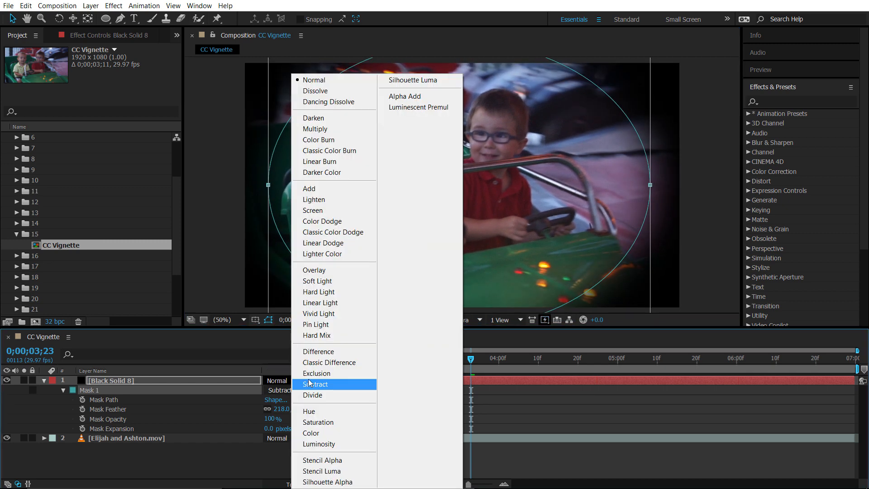
left_click(364, 281)
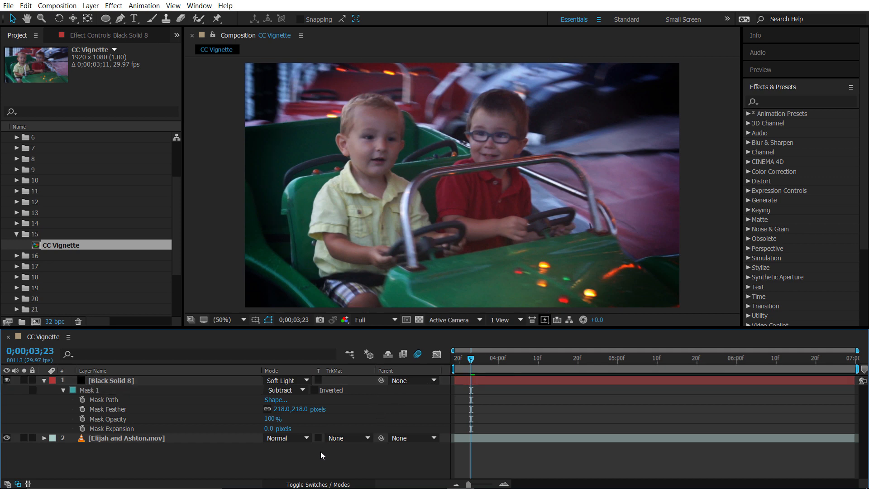
Delete the masked black solid layer from the CC Vignette composition
left_click(131, 380)
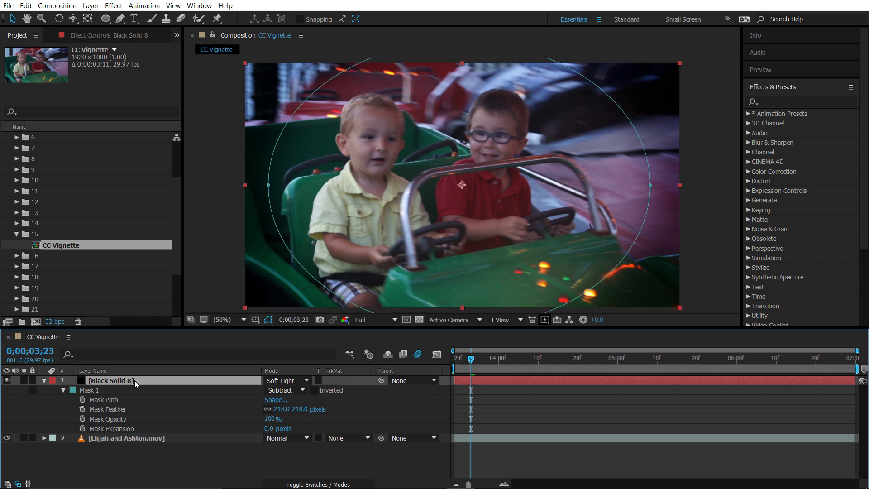
key("Delete")
Find the CC Vignette effect with "cc vig" and apply it to the footage layer
left_click(145, 382)
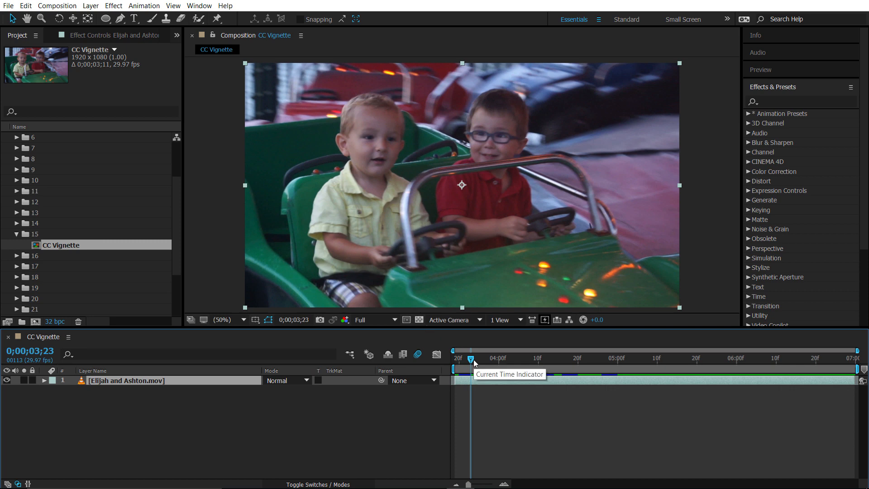
left_click(783, 101)
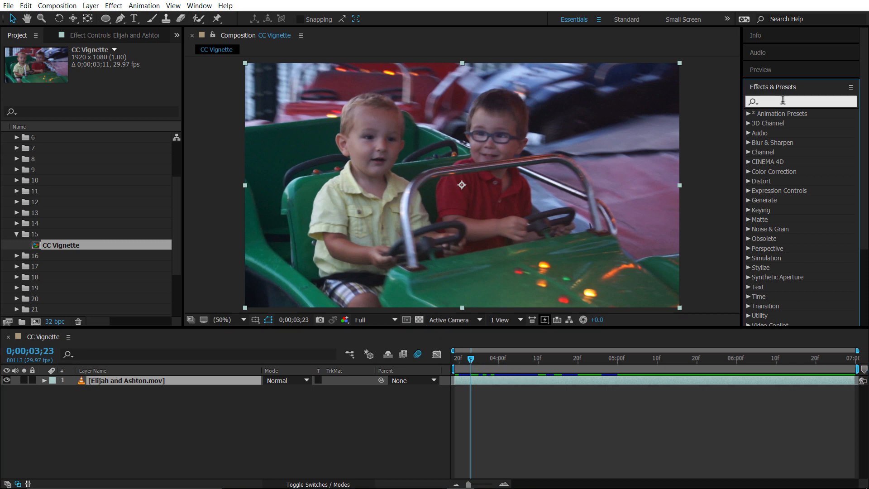
type("cc vig")
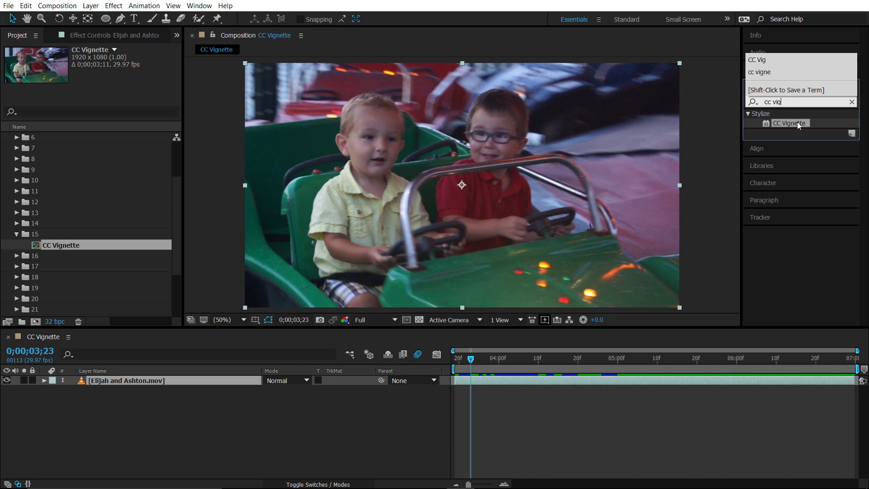
double_click(797, 121)
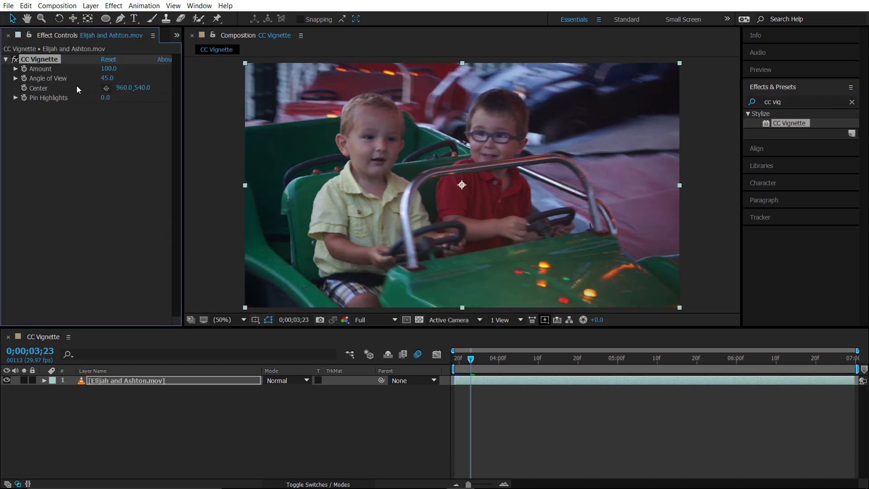
Set CC Vignette's Amount to 200 and Angle of View to 54.2, and raise Pin Highlights
left_click_drag(125, 70, 164, 81)
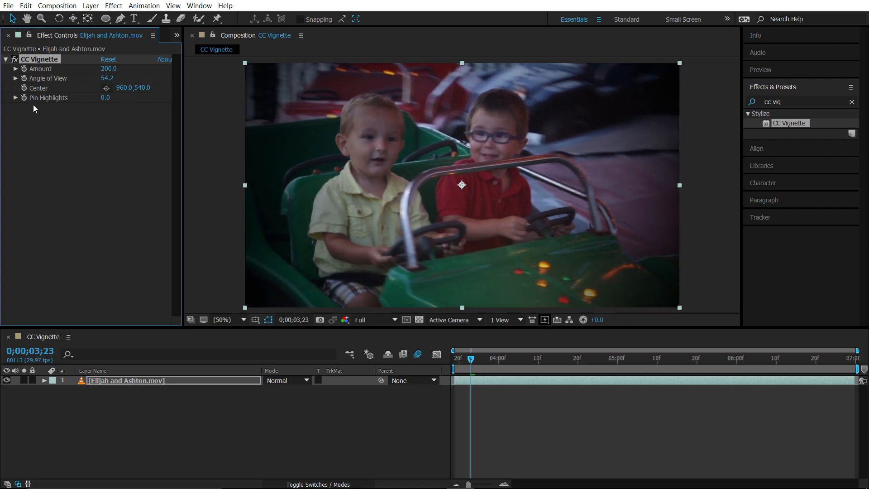
left_click_drag(105, 97, 137, 88)
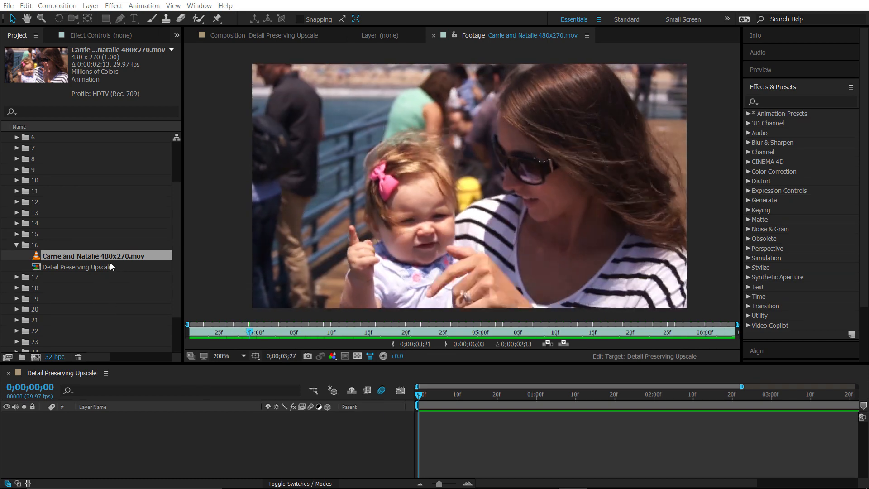
Open the Detail Preserving Upscale composition from folder 16
double_click(109, 263)
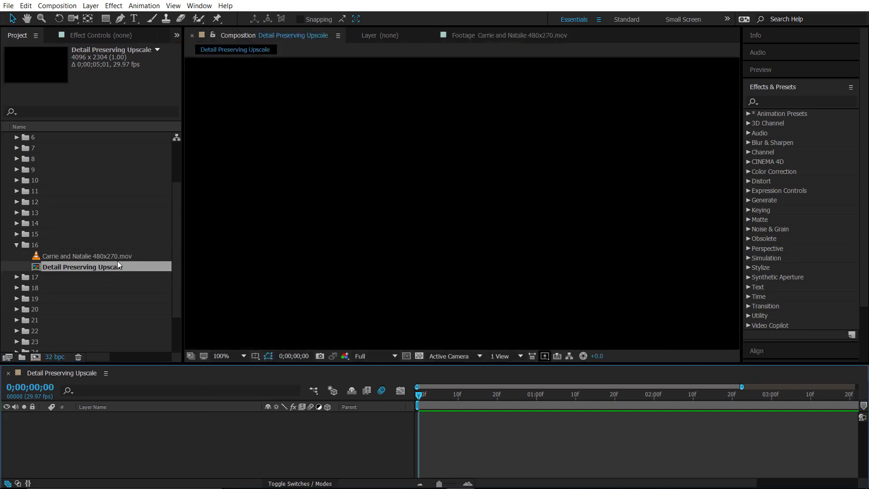
Add the 480x270 footage clip from folder 16 to the Detail Preserving Upscale composition
left_click_drag(108, 256, 299, 419)
key("comma")
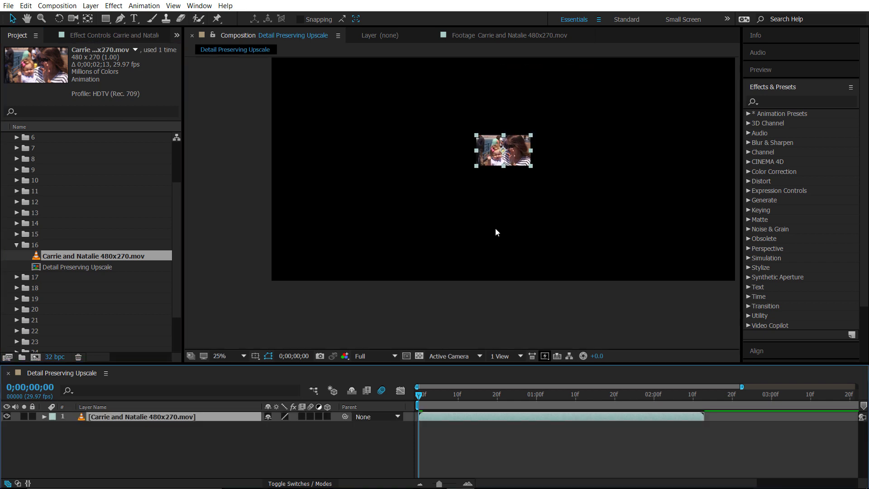
left_click_drag(519, 212, 456, 262)
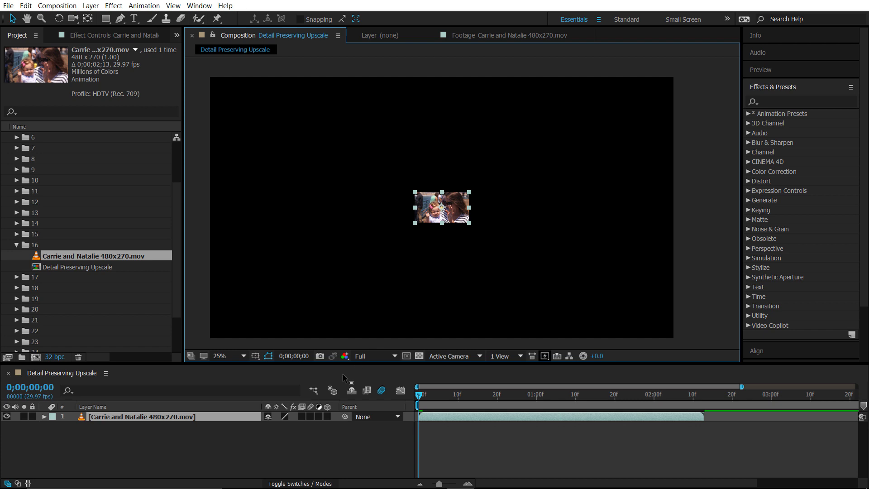
Reveal the footage layer's Scale, fit the layer to the composition, and inspect the child's face at 100% magnification
key("s")
left_click_drag(283, 426, 336, 422)
key("ctrl+z")
left_click(246, 418)
key("ctrl+alt+f")
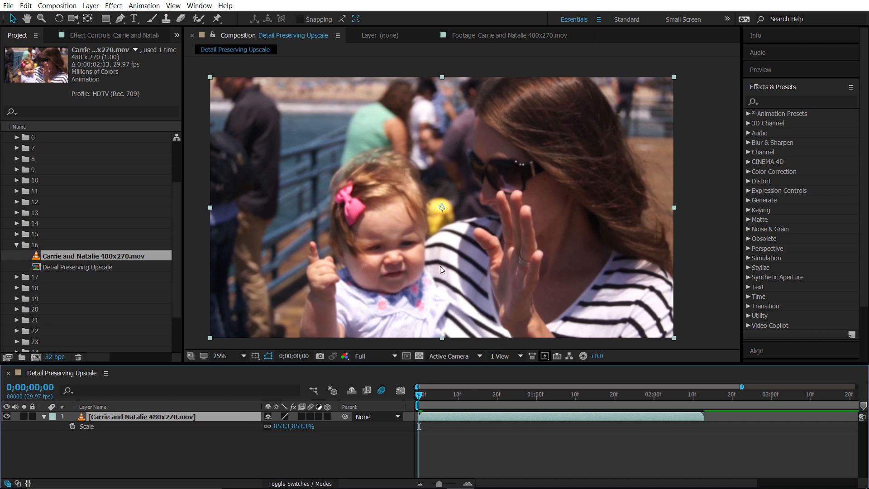
key("period")
key("period")
left_click_drag(329, 278, 393, 234)
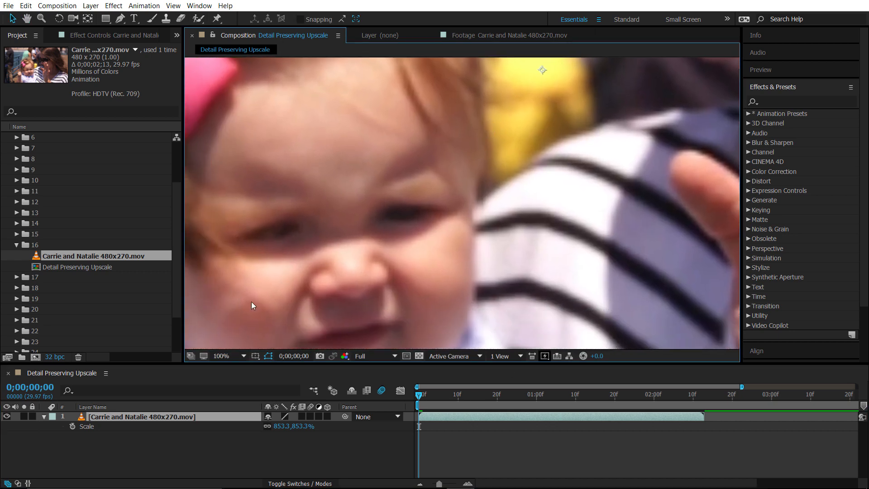
Hide the scaled footage layer and add a second copy of the 480x270 clip above it
left_click(6, 416)
key("comma")
key("comma")
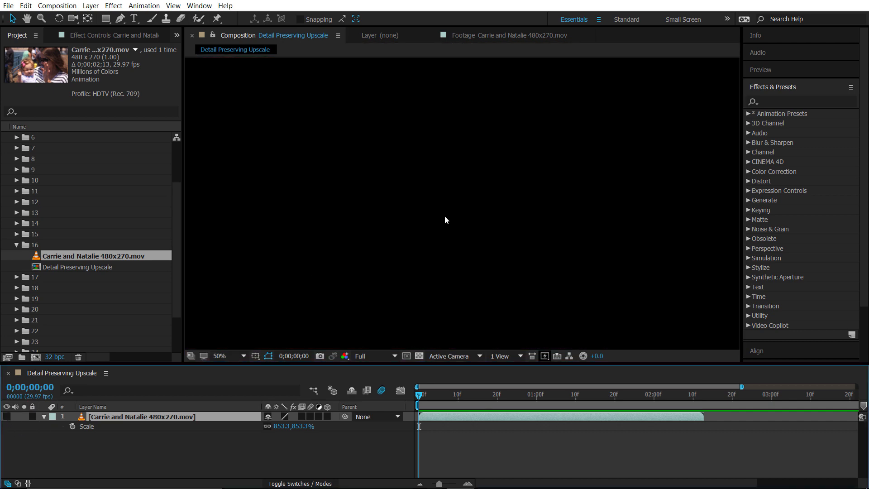
left_click_drag(121, 256, 191, 413)
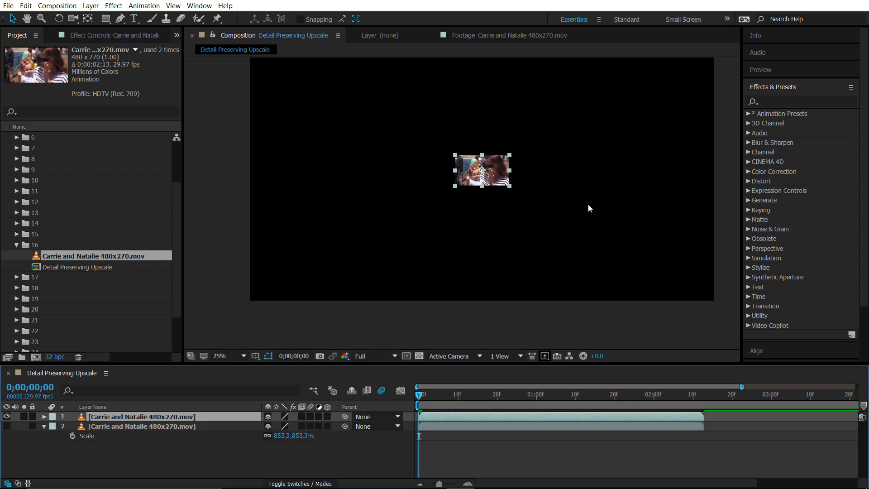
key("period")
key("comma")
Find Detail-preserving Upscale with "detail", apply it to the upper footage layer, and fit it to the composition width
left_click(773, 101)
type("de")
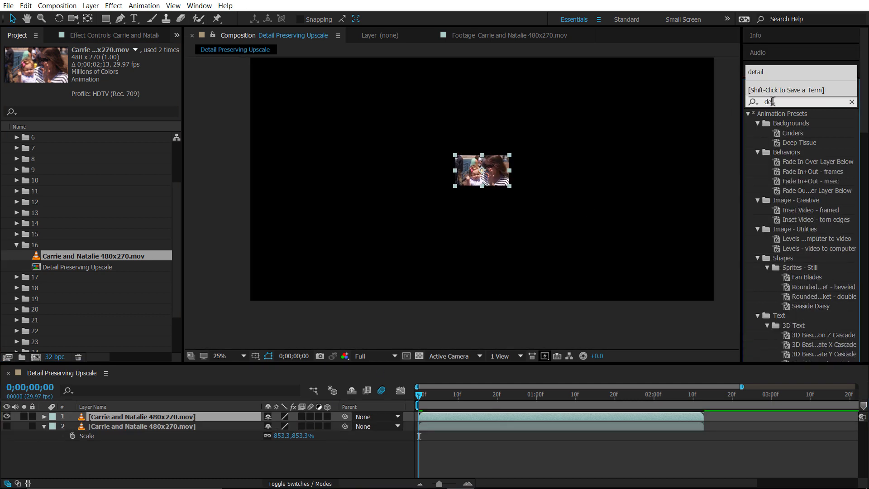
type("tail")
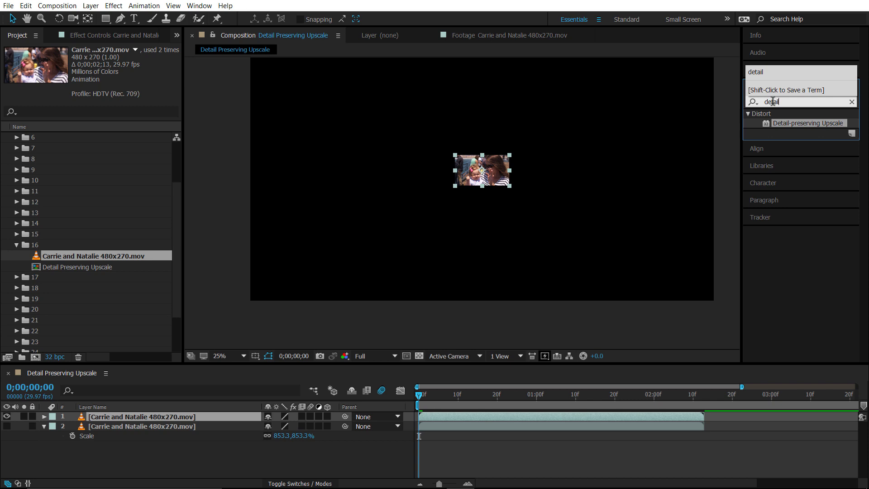
left_click(827, 123)
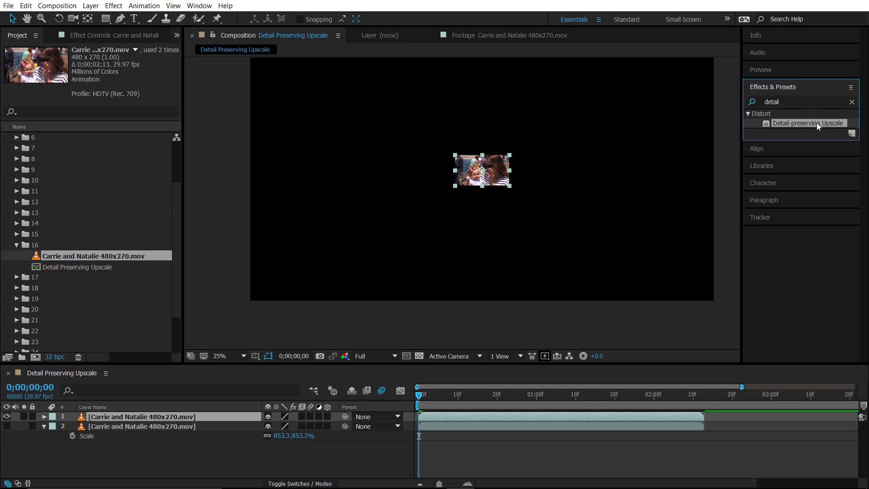
double_click(816, 124)
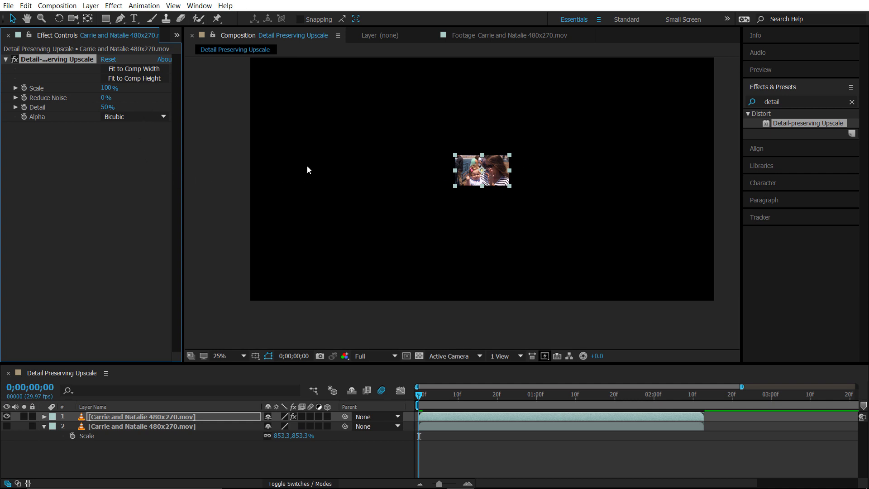
left_click(125, 70)
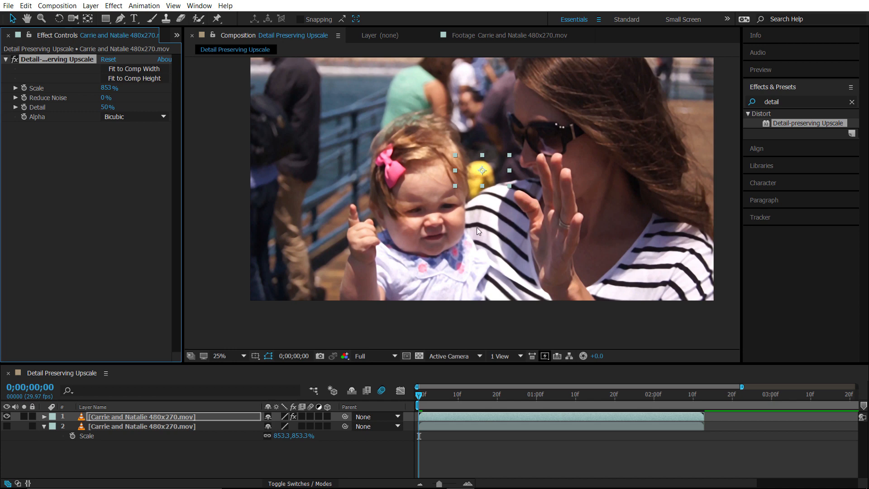
Compare the effect-upscaled layer with the plainly scaled layer up close by toggling their visibility
scroll(474, 229, "up", 4)
key("h")
left_click_drag(464, 258, 499, 205)
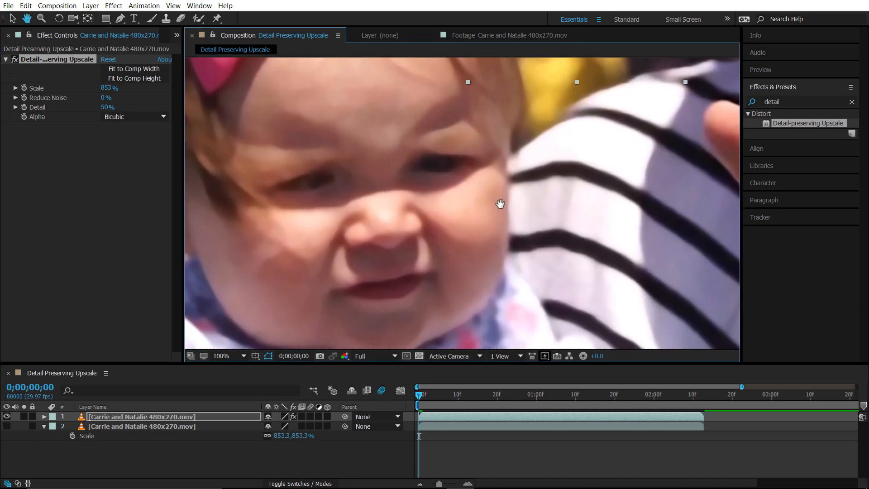
key("v")
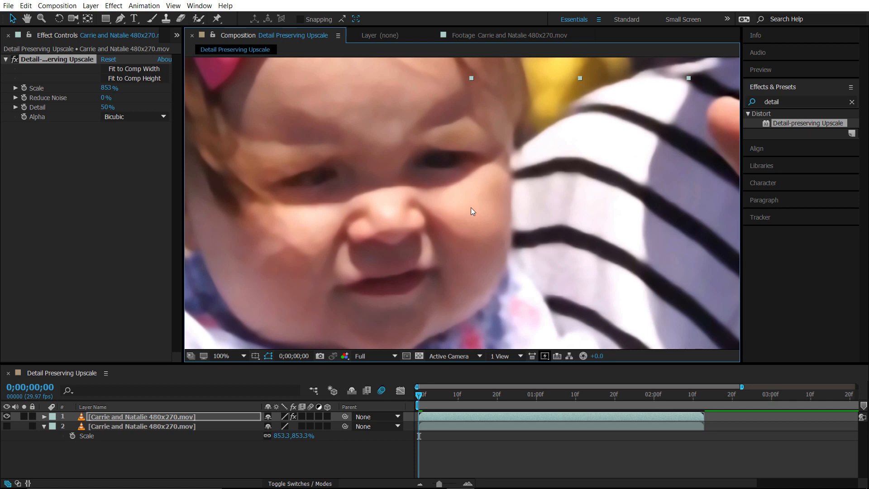
left_click(7, 426)
left_click(6, 416)
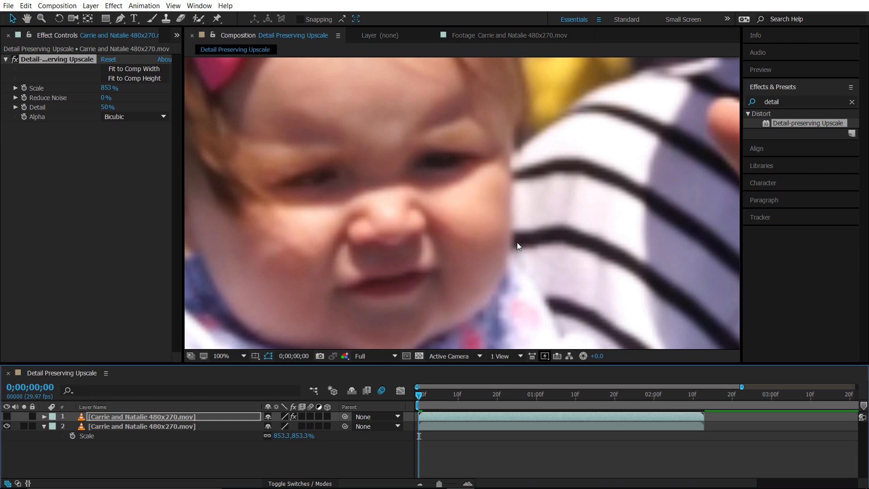
left_click(7, 417)
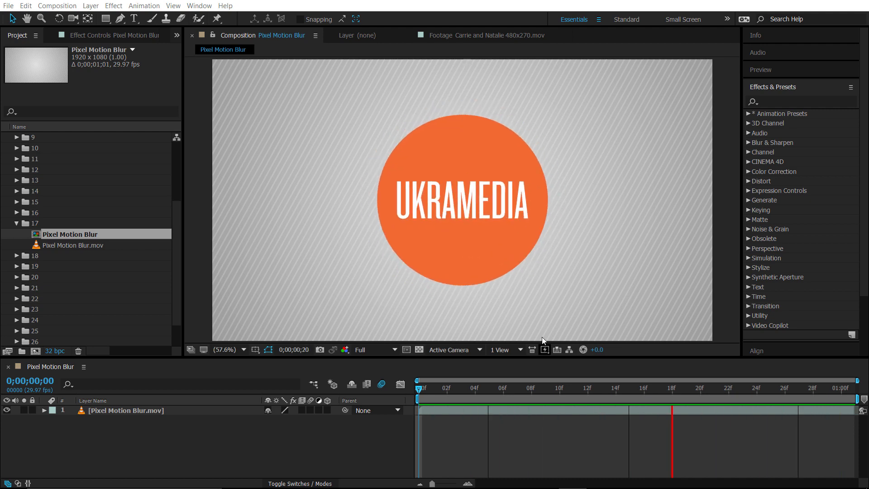
Find the Pixel Motion Blur effect with "pixel" and apply it to the Pixel Motion Blur.mov layer at frame 4
left_click(455, 393)
left_click_drag(454, 393, 474, 390)
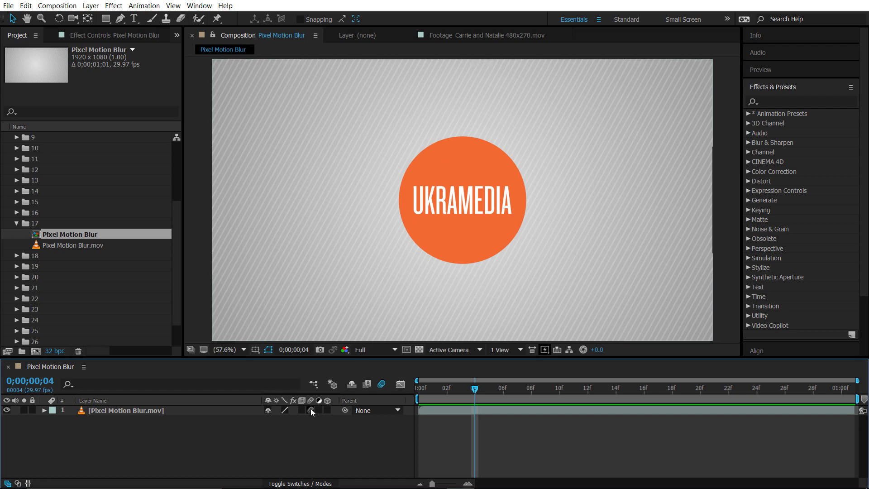
mouse_move(461, 392)
left_mouse_down()
mouse_move(499, 392)
mouse_move(476, 395)
left_mouse_up()
left_click(774, 101)
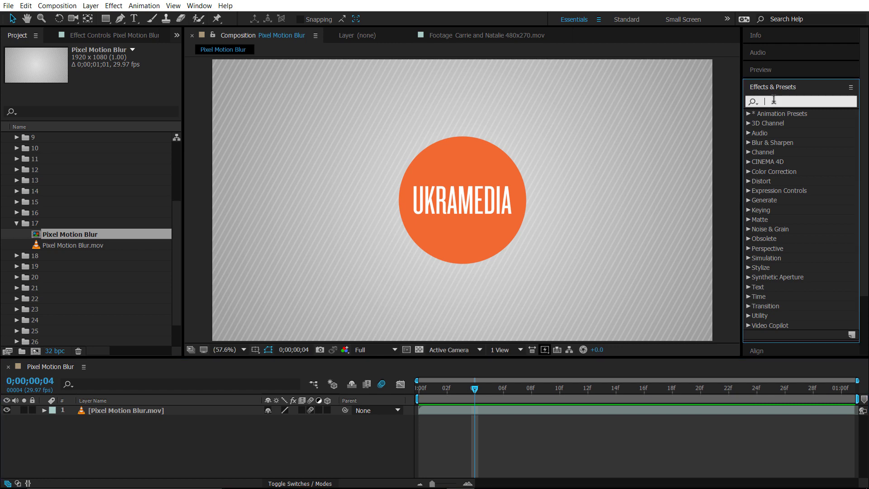
type("pixel")
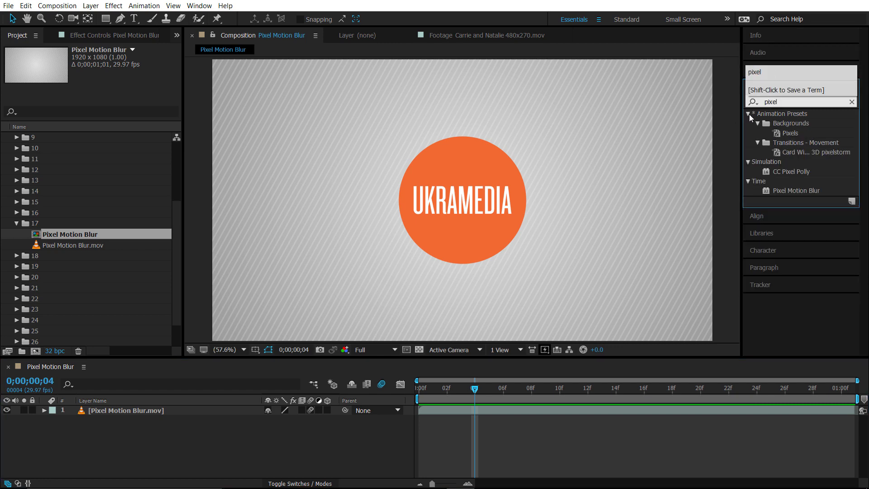
left_click_drag(797, 193, 546, 414)
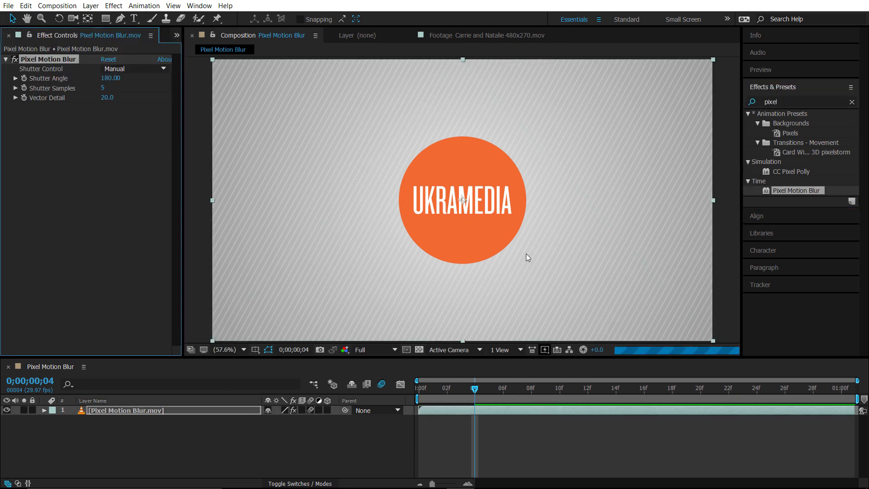
Preview the Pixel Motion Blur animation from its first frame
left_click_drag(474, 390, 415, 390)
key("space")
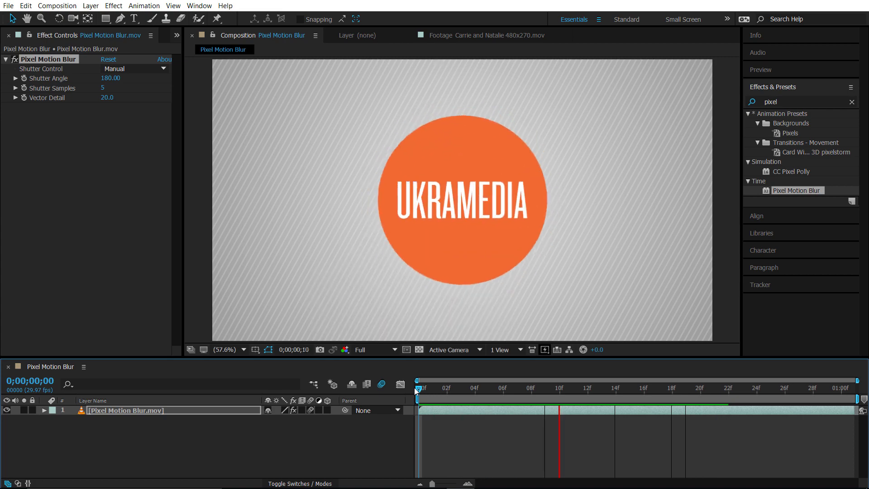
key("space")
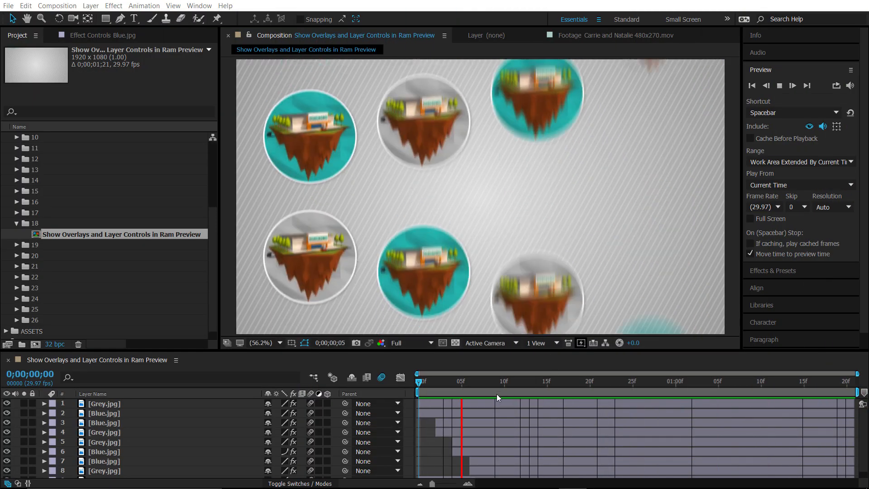
Select three blue circle layers in the composition at frame 8
left_click(455, 382)
left_click_drag(456, 382, 487, 382)
left_click(422, 271)
left_click(334, 143, "shift")
left_click(545, 139, "shift")
Show the rulers, place two horizontal guides across the composition, and hide the rulers again
key("ctrl+r")
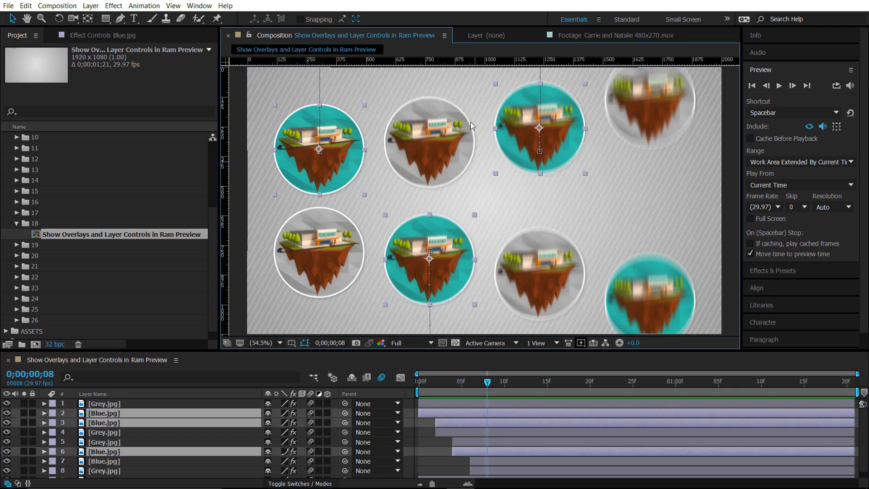
left_click_drag(483, 71, 495, 191)
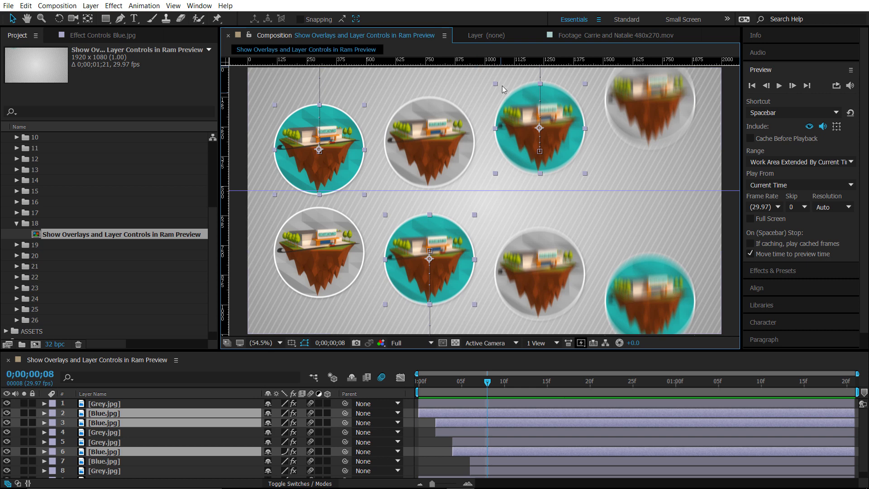
left_click_drag(504, 72, 504, 263)
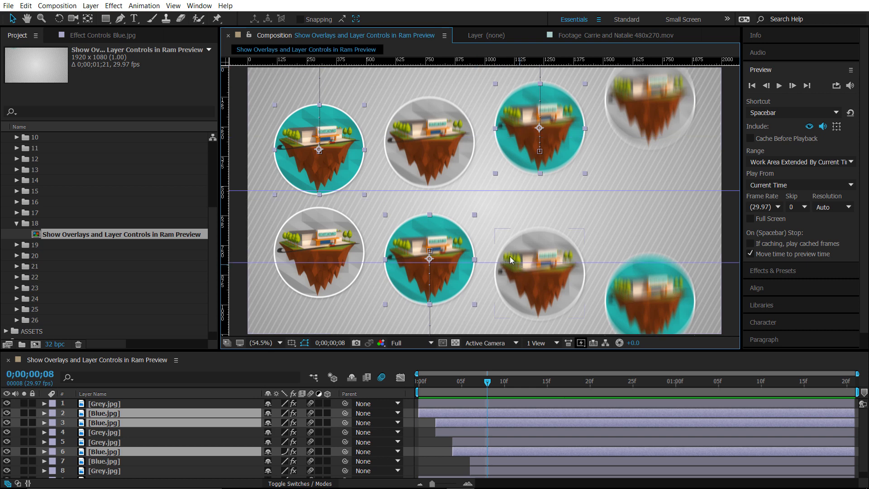
key("ctrl+r")
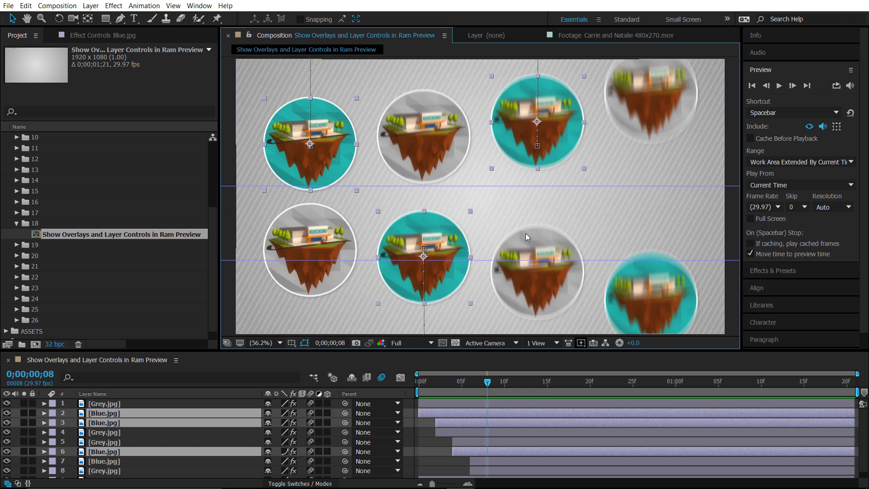
Scrub the circle animation to frame 15 and preview it from the start without overlays
left_click_drag(502, 386, 546, 382)
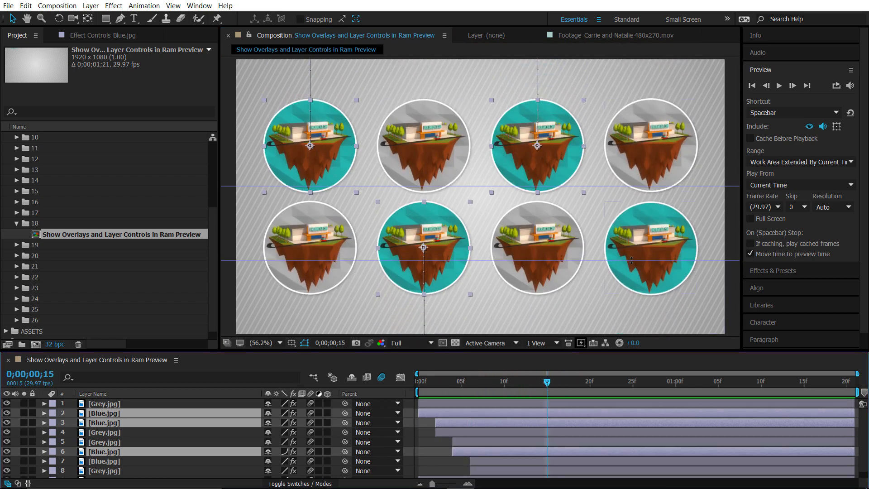
left_click_drag(520, 379, 425, 394)
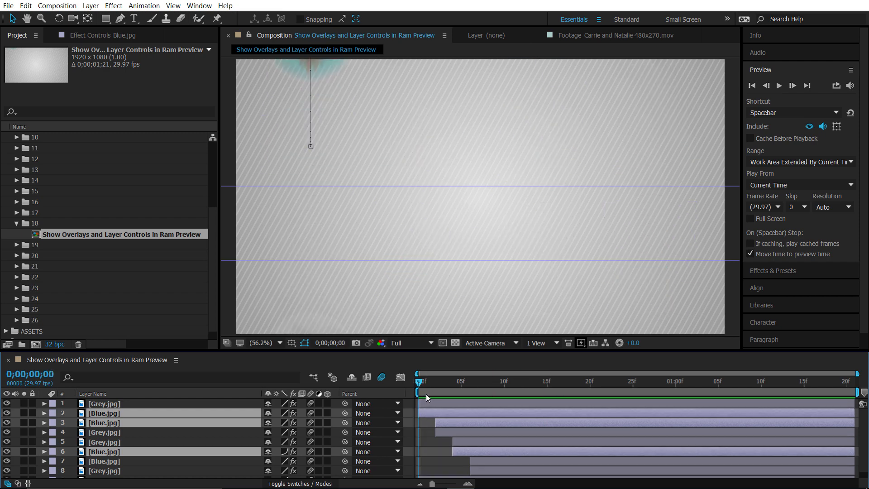
key("space")
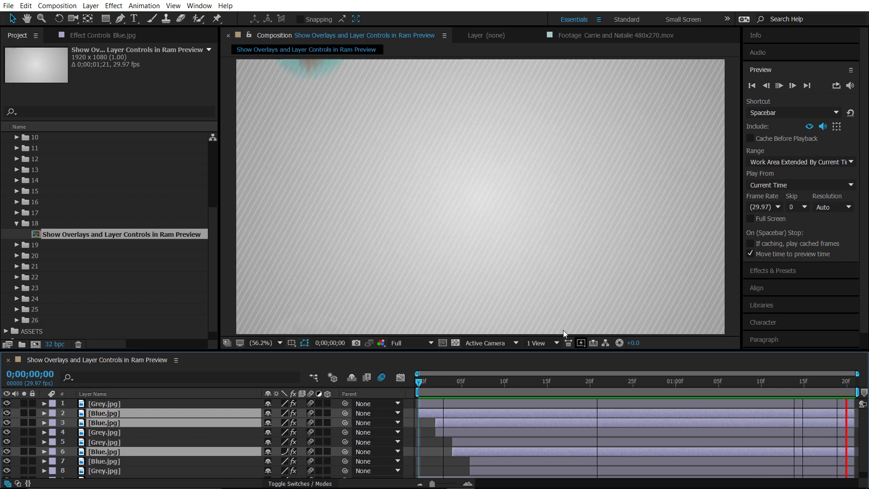
Include overlays and layer controls in the preview and play the circle animation from the start
left_click_drag(534, 381, 487, 390)
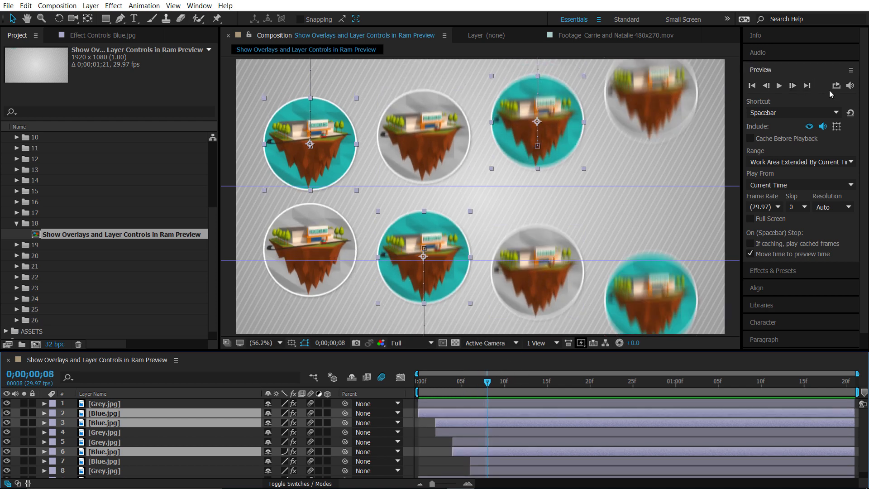
left_click(838, 129)
left_click_drag(446, 382, 419, 383)
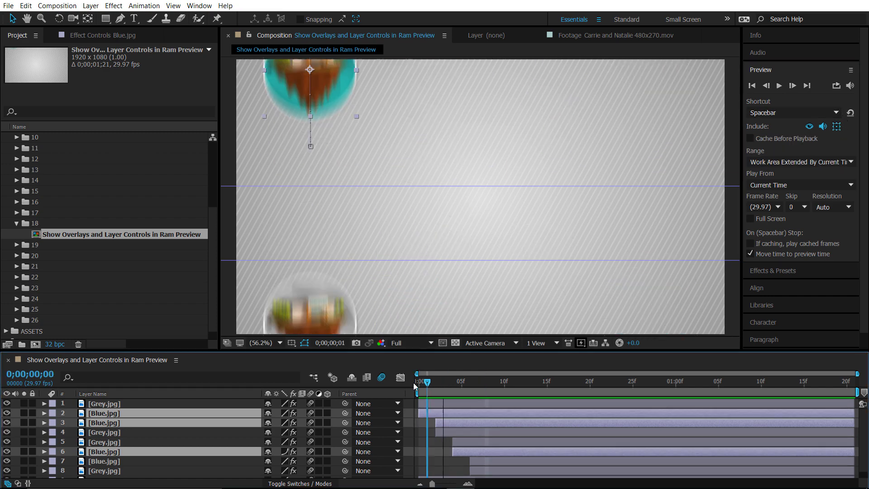
key("space")
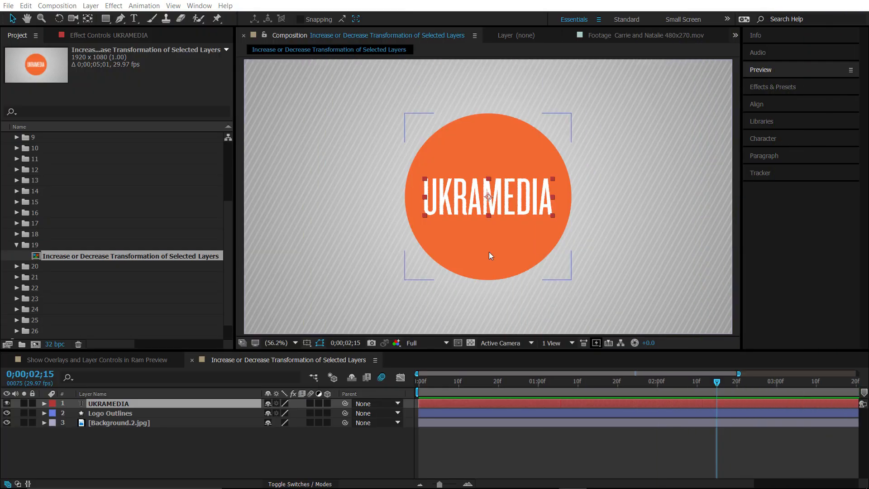
Reveal the Scale, Rotation and Opacity properties of the UKRAMEDIA text layer
left_click(159, 432)
left_click(126, 404)
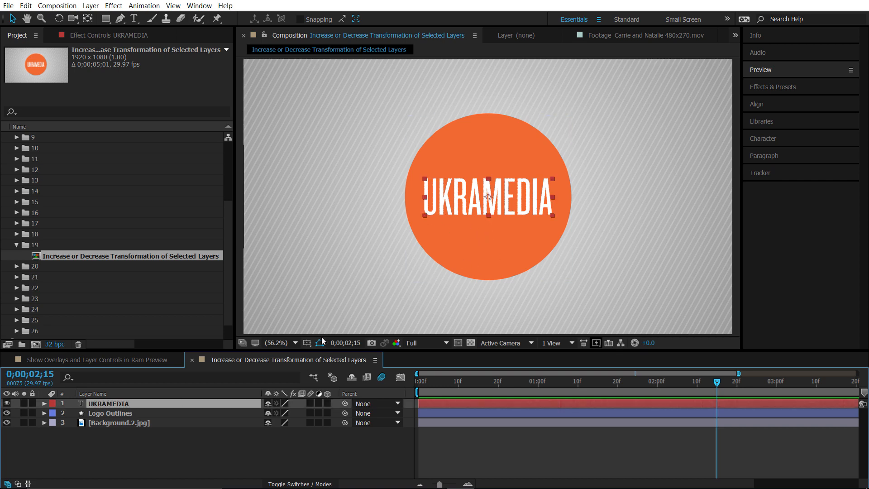
key("r")
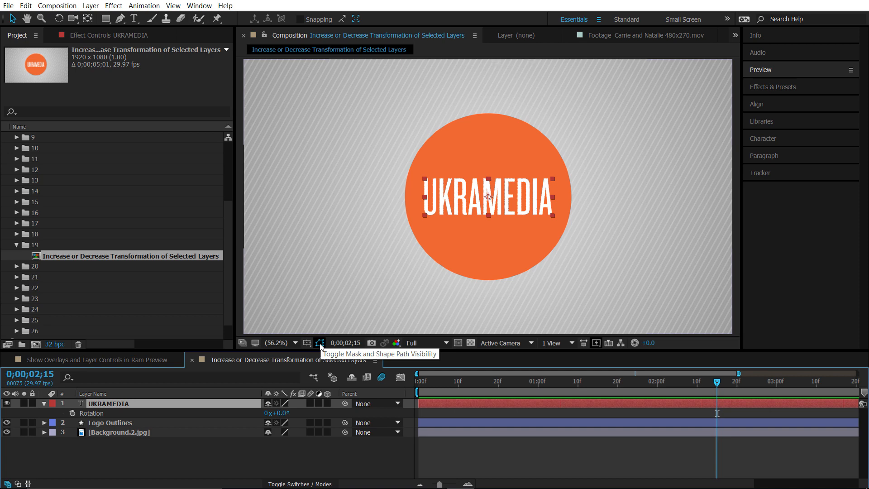
key("shift+t")
key("shift+s")
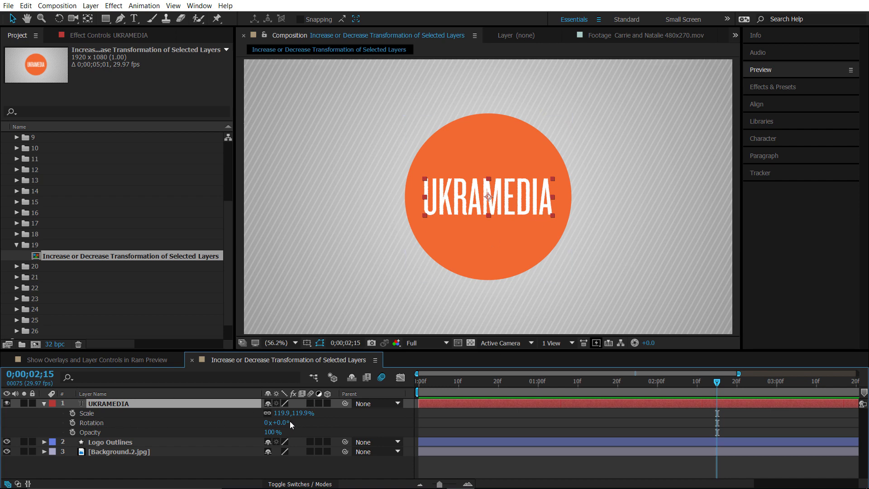
Undo a freehand Scale change on the UKRAMEDIA layer and decrease its scale in small increments instead
left_click_drag(294, 413, 327, 414)
key("ctrl+z")
key("ctrl+KP_Subtract")
key("ctrl+KP_Subtract")
key("ctrl+KP_Subtract")
key("ctrl+KP_Subtract")
key("ctrl+KP_Subtract")
key("ctrl+KP_Subtract")
key("ctrl+KP_Subtract")
key("ctrl+KP_Subtract")
key("ctrl+KP_Subtract")
key("ctrl+KP_Subtract")
key("ctrl+KP_Subtract")
Increase the UKRAMEDIA layer's scale in small increments to 114.9%
key("ctrl+KP_Add")
key("ctrl+KP_Add")
key("ctrl+KP_Add")
key("ctrl+KP_Add")
key("ctrl+KP_Add")
key("ctrl+KP_Add")
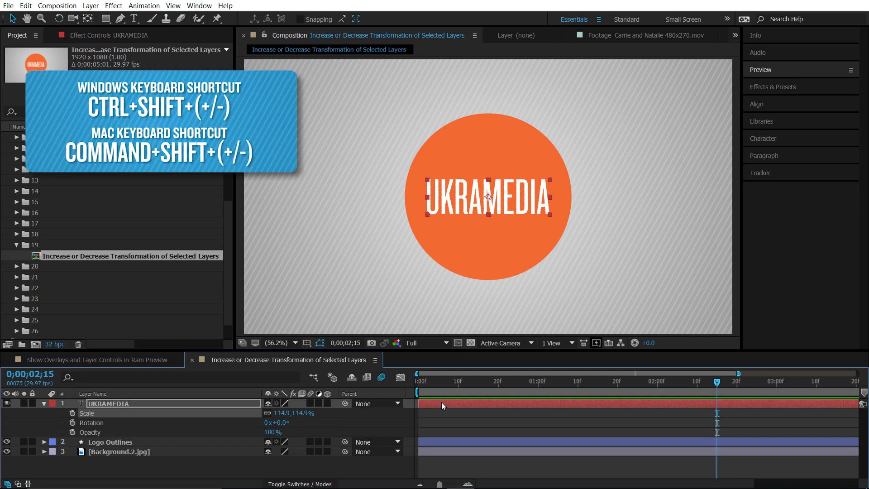
Scale the UKRAMEDIA layer in 10% increments, ending at 104.9%
key("ctrl+shift+KP_Add")
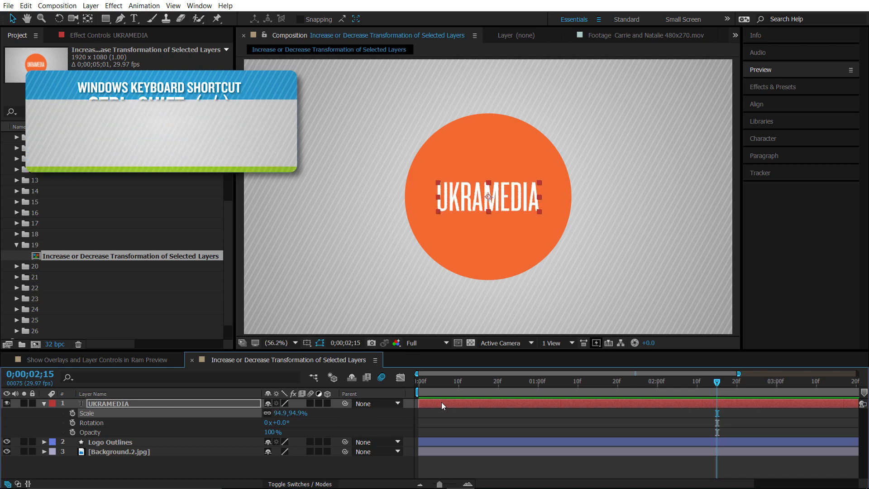
key("ctrl+shift+KP_Subtract")
key("ctrl+shift+KP_Subtract")
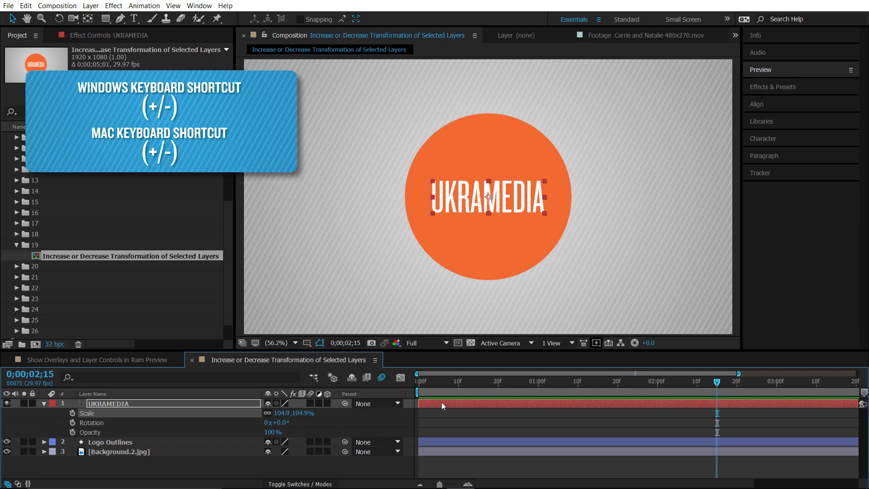
Rotate the UKRAMEDIA layer counterclockwise in one-degree increments
key("KP_Subtract")
key("KP_Subtract")
key("KP_Subtract")
key("KP_Subtract")
key("KP_Subtract")
key("KP_Subtract")
key("KP_Subtract")
key("KP_Subtract")
key("KP_Subtract")
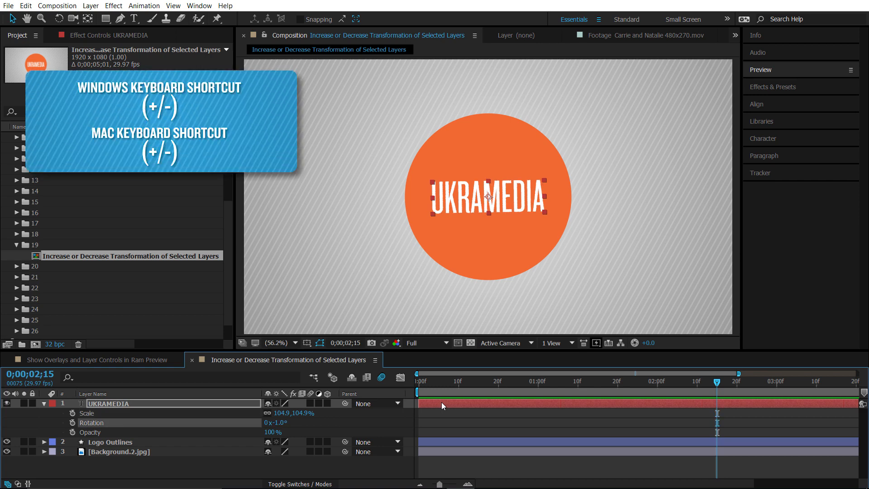
Rotate the UKRAMEDIA layer clockwise in small increments to +10°
key("KP_Add")
key("KP_Add")
key("KP_Add")
key("KP_Add")
key("KP_Add")
key("KP_Add")
key("KP_Add")
key("KP_Add")
key("KP_Add")
key("KP_Add")
key("KP_Add")
key("KP_Add")
key("KP_Add")
key("KP_Add")
key("KP_Add")
key("KP_Add")
key("KP_Add")
key("KP_Add")
key("KP_Add")
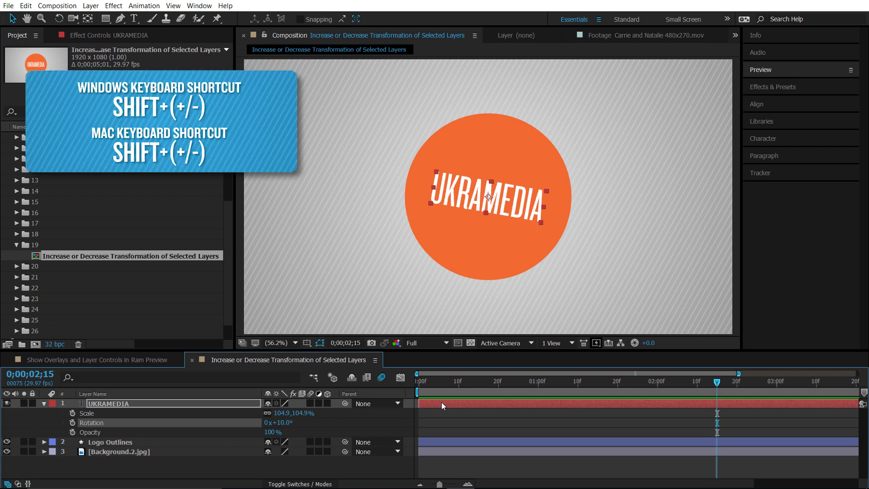
Rotate the UKRAMEDIA layer in 10-degree increments, ending at 0°, and decrease its opacity in small increments
key("shift+KP_Subtract")
key("shift+KP_Subtract")
key("shift+KP_Add")
key("shift+KP_Add")
key("shift+KP_Subtract")
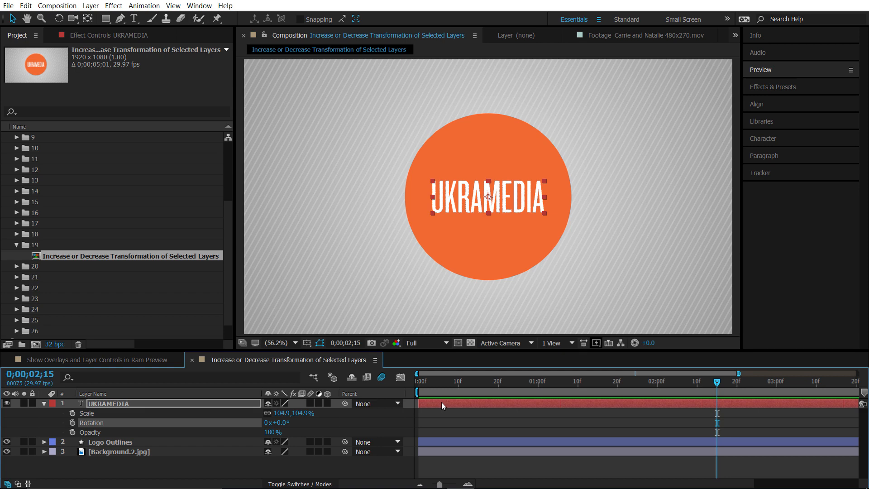
key("ctrl+alt+KP_Subtract")
key("ctrl+alt+KP_Subtract")
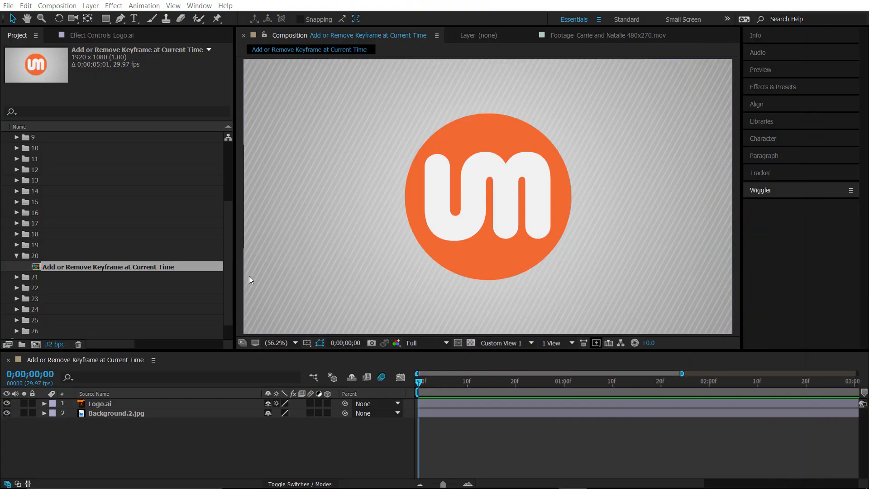
Reveal the Anchor Point, Position, Scale, Rotation and Opacity properties of the Logo.ai layer
left_click(104, 403)
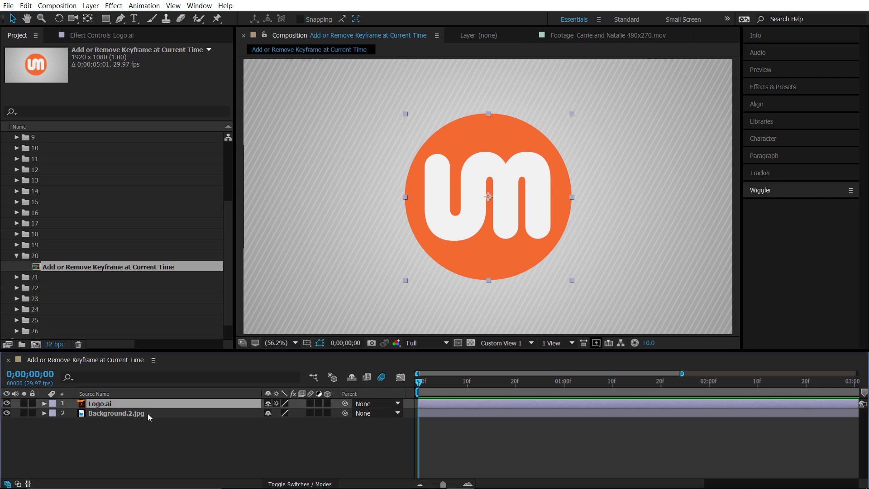
key("a")
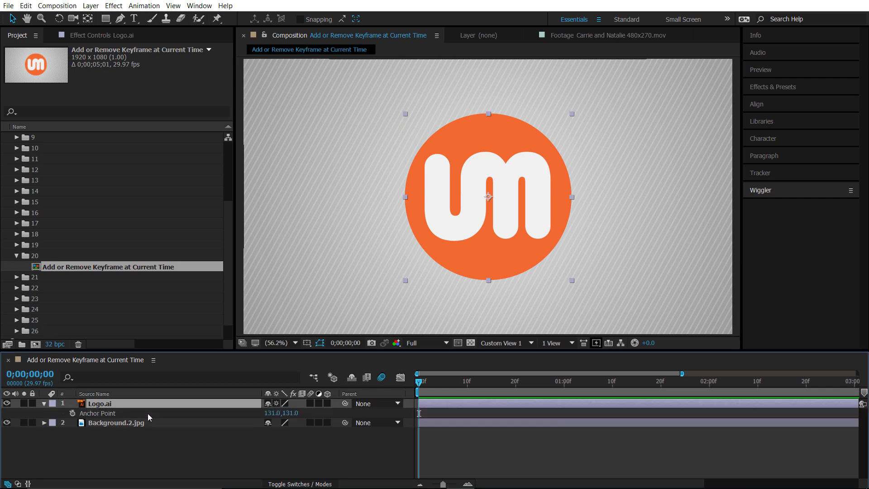
key("shift+p")
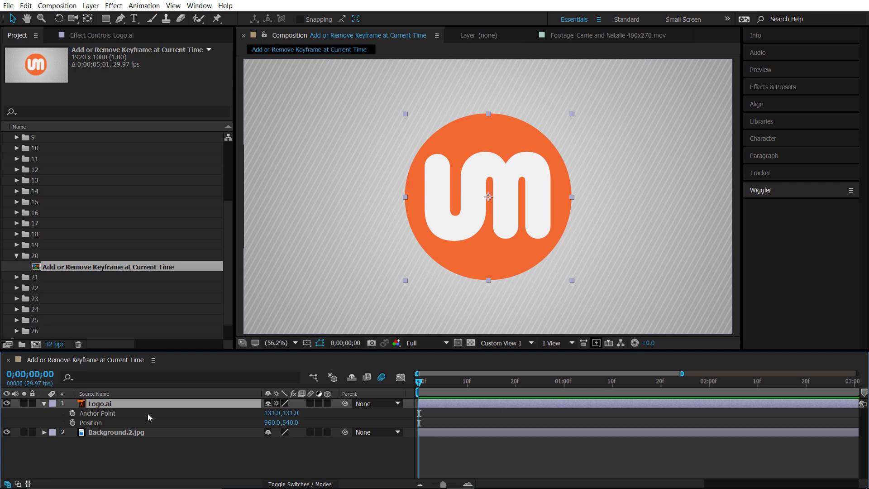
key("shift+r")
key("shift+t")
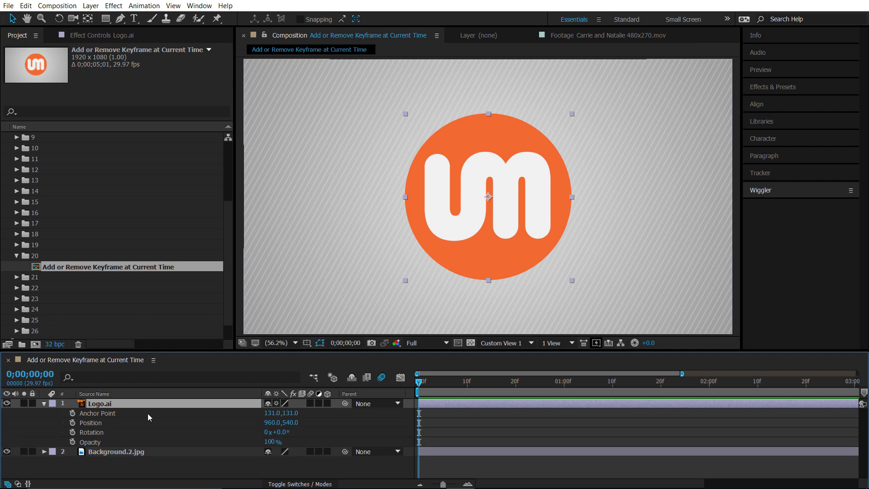
key("shift+s")
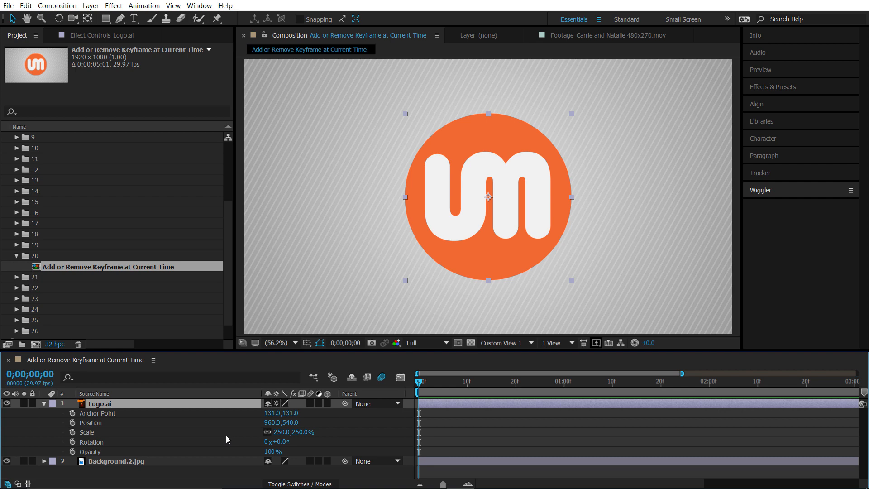
Add Anchor Point keyframes to the Logo.ai layer at the start, about frame 6 and frame 17
left_click(72, 413)
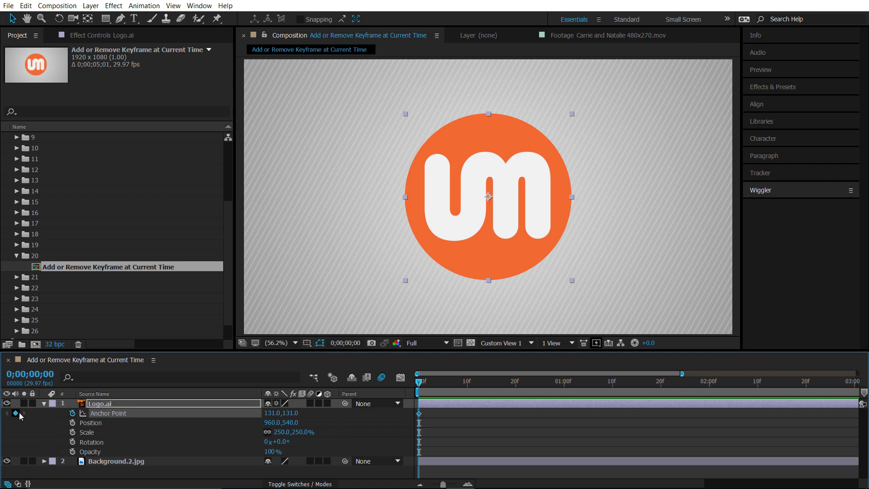
left_click(72, 414)
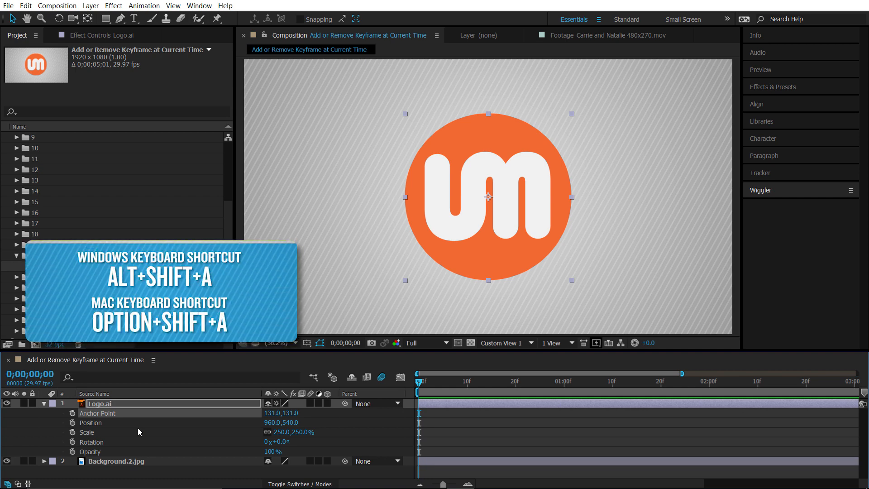
key("alt+shift+a")
left_click(449, 385)
key("alt+shift+a")
left_click(499, 384)
key("alt+shift+a")
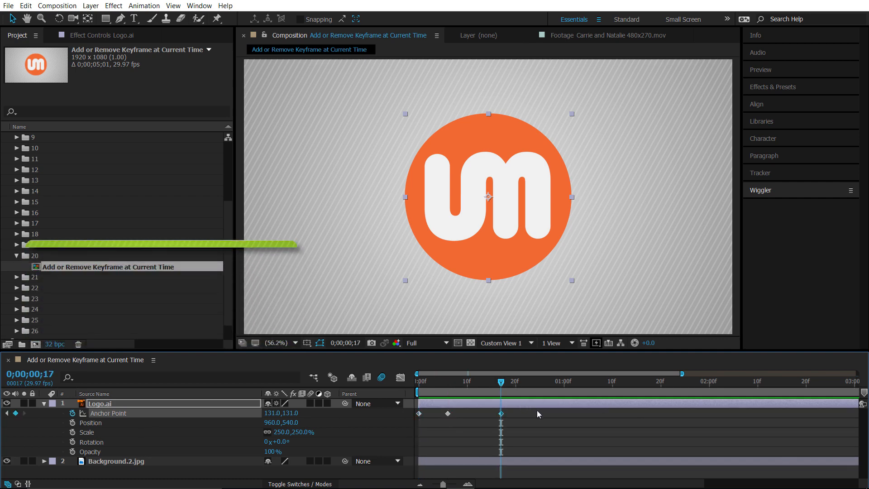
Remove the Anchor Point keyframe at the start of the Logo.ai layer and keep only that layer selected
left_click_drag(487, 386, 393, 385)
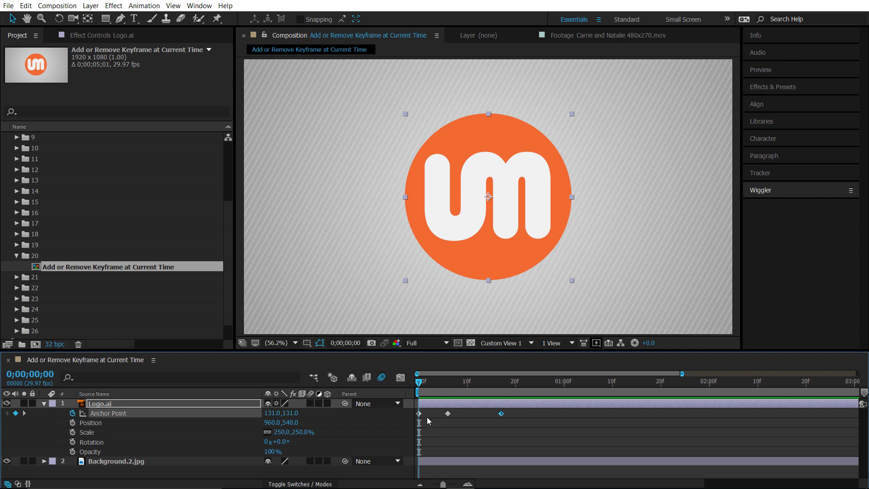
key("alt+shift+a")
left_click(445, 424)
key("alt+shift+a")
key("alt+shift+a")
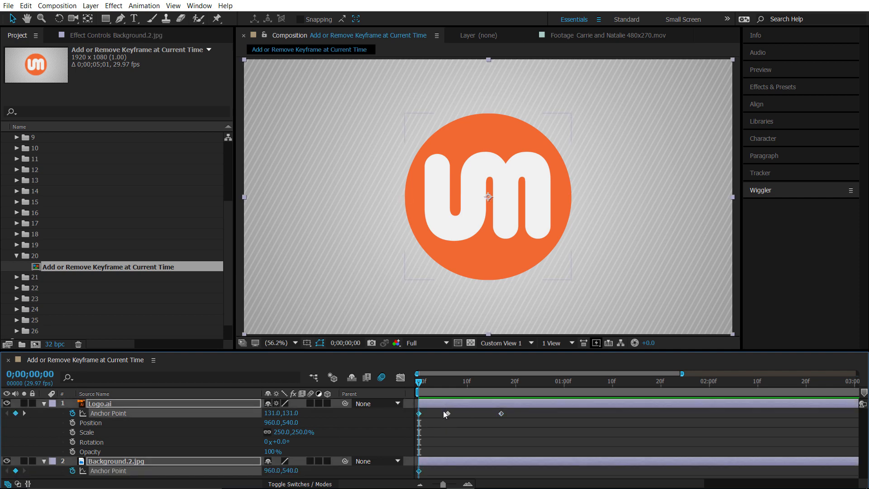
left_click(434, 423)
left_click(426, 403)
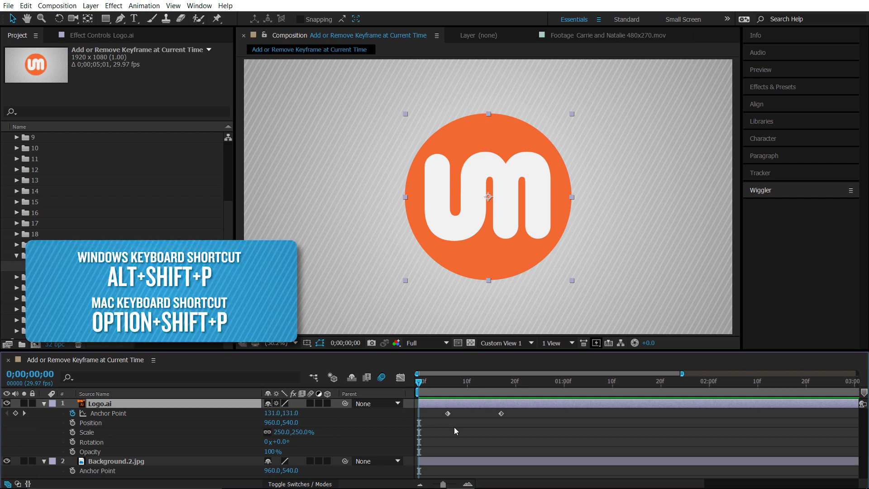
Add Position keyframes to the Logo.ai layer at the start and frame 7, and remove the one at frame 7
key("alt+shift+p")
left_click(454, 385)
key("alt+shift+p")
left_click(468, 386)
left_click_drag(466, 386, 456, 385)
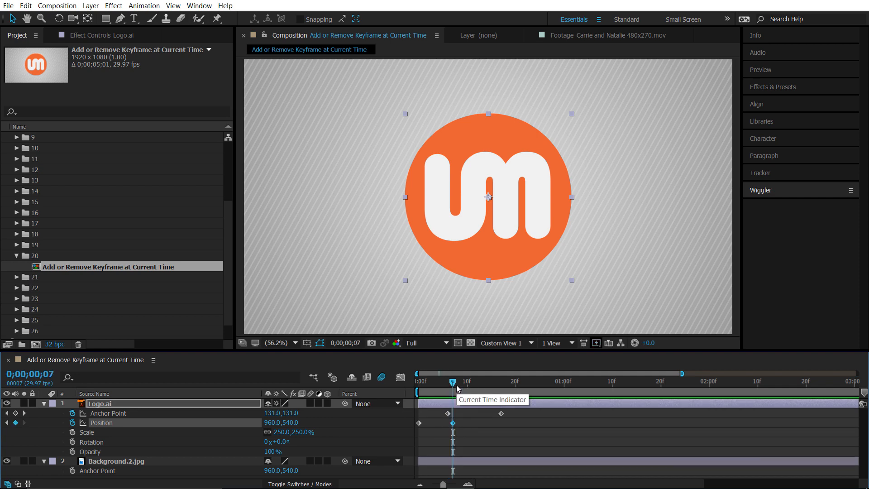
key("alt+shift+p")
left_click_drag(454, 385, 414, 382)
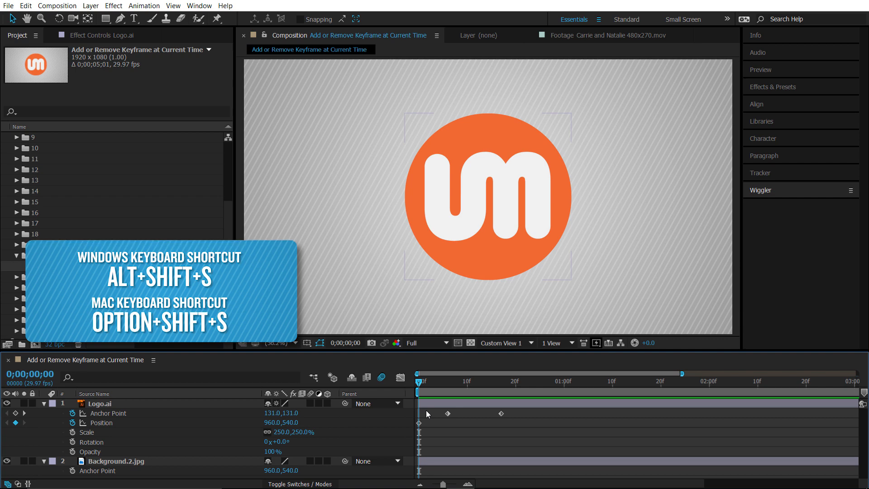
Add Scale keyframes to both layers at the start, frame 8 and about frame 16
key("ctrl+a")
key("alt+shift+s")
left_click(460, 384)
key("alt+shift+s")
left_click(498, 389)
key("alt+shift+s")
left_click_drag(428, 383, 390, 386)
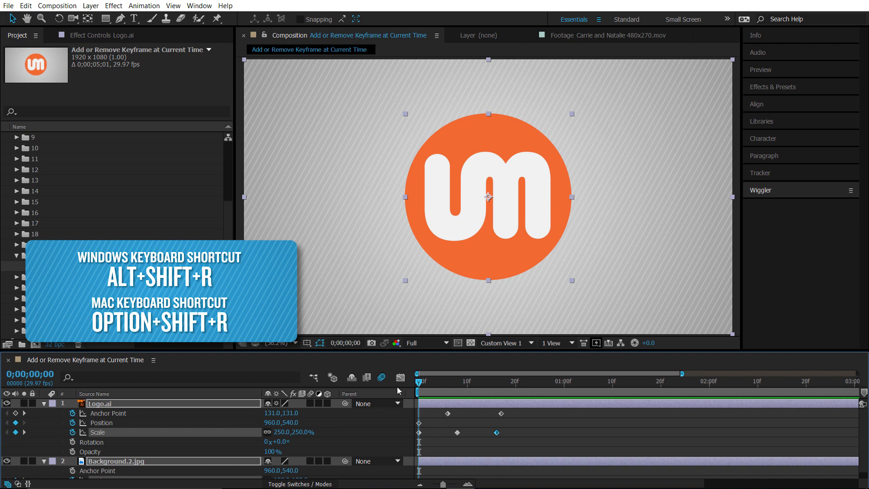
Add Rotation keyframes to both layers at the start and frame 8, and an Opacity keyframe at the start
key("alt+shift+r")
left_click(457, 384)
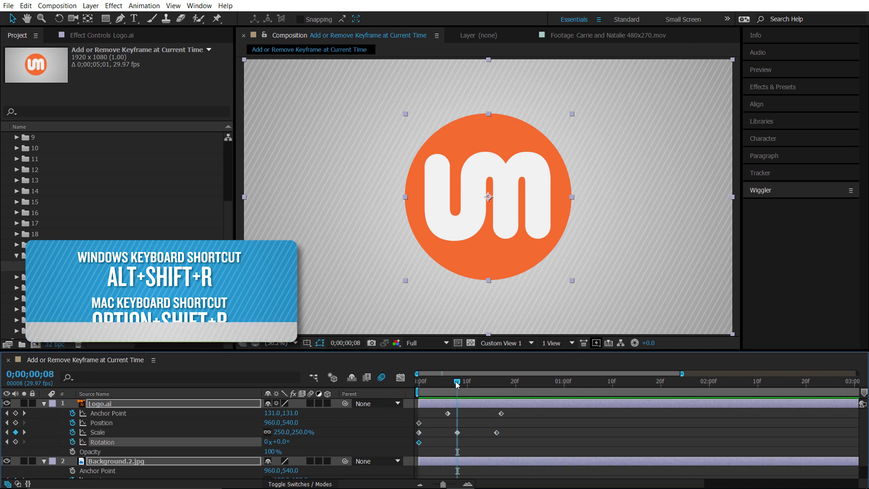
key("alt+shift+r")
left_click_drag(457, 383, 377, 382)
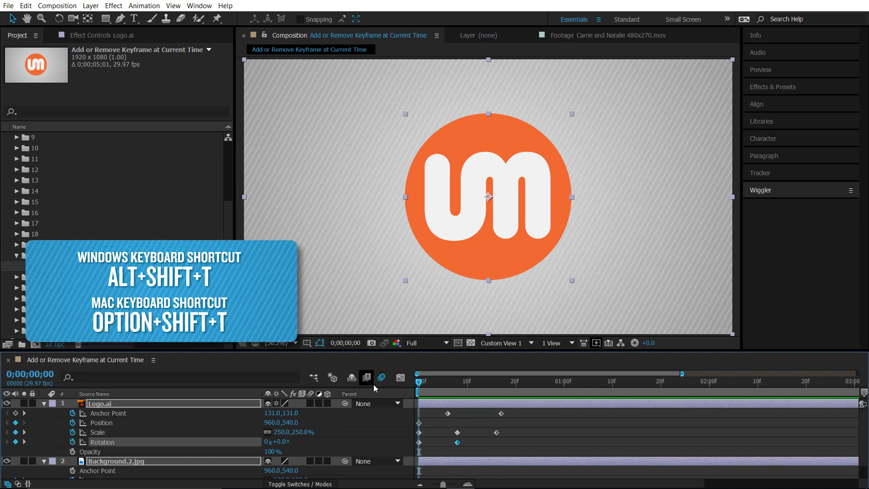
key("alt+shift+t")
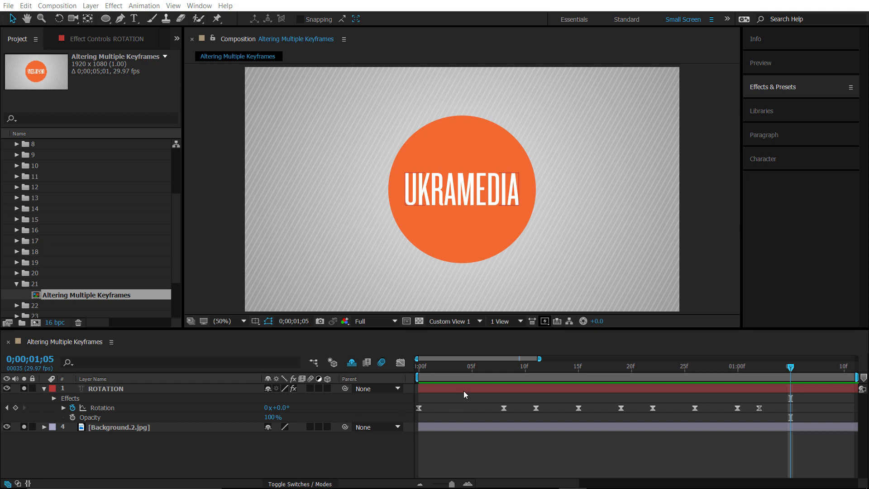
Preview the text rotation animation in the Altering Multiple Keyframes composition from the start
key("Home")
key("space")
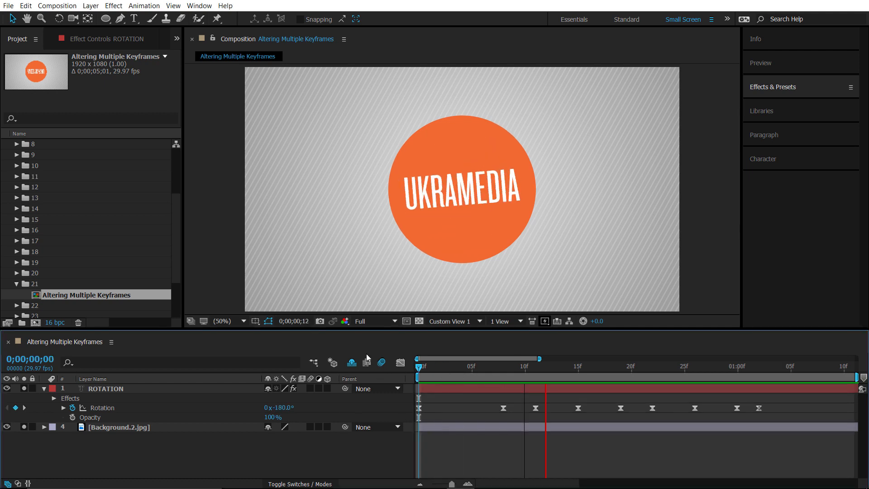
key("space")
key("space")
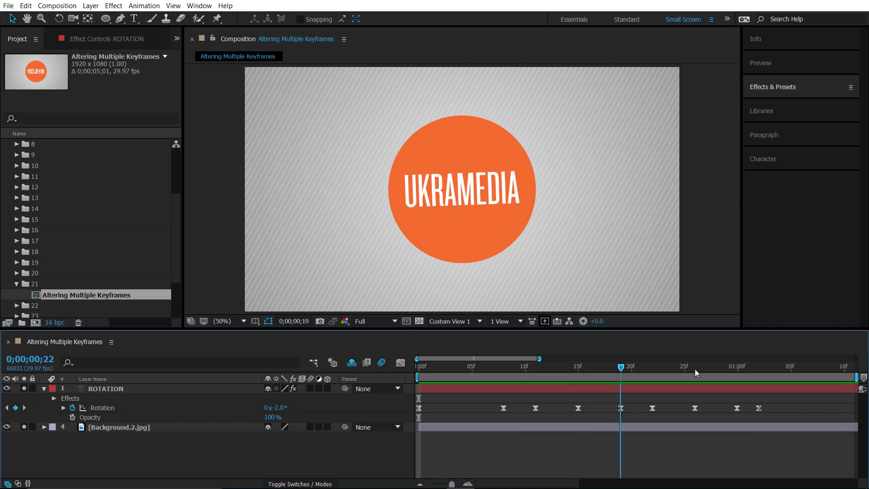
key("space")
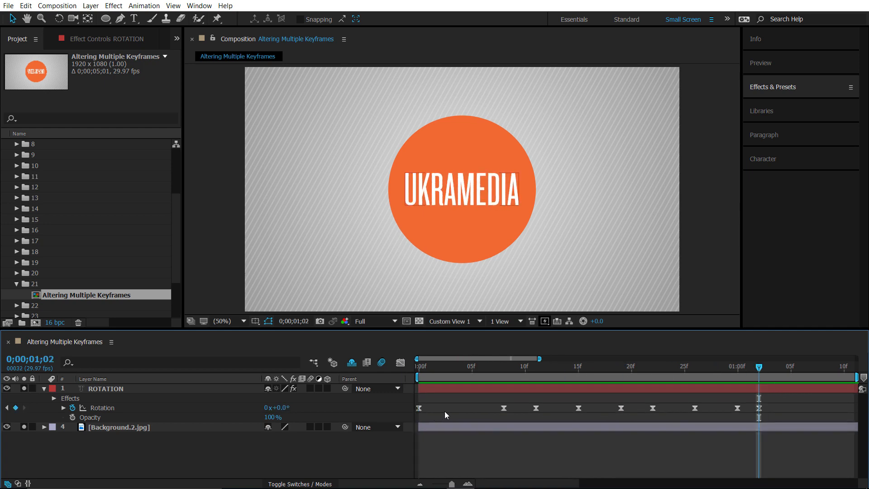
Go to the last Rotation keyframe at 0;00;01;02 and select all Rotation keyframes of the ROTATION layer
left_click_drag(753, 367, 683, 373)
left_click(759, 371)
left_click_drag(759, 370, 775, 404)
left_click_drag(764, 370, 760, 371)
left_click(151, 407)
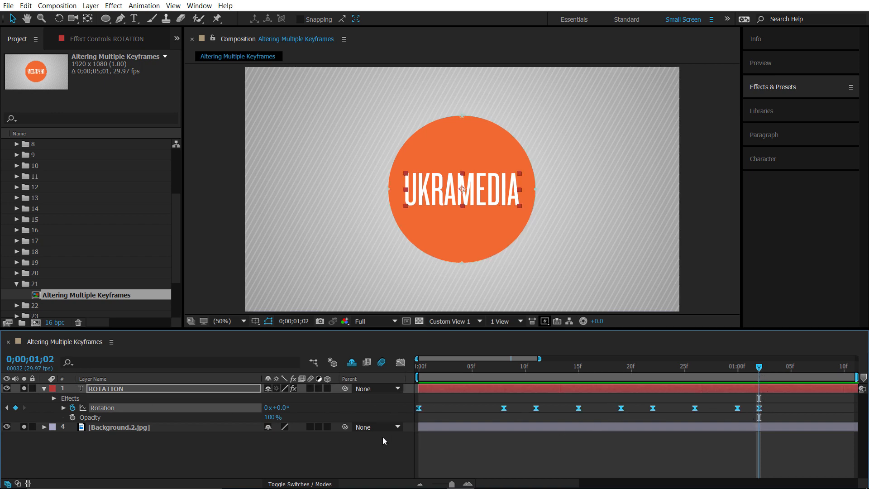
Try offsetting all selected Rotation keyframes by +30, review the animation, and undo the change
left_click(292, 408)
type("+30")
key("Return")
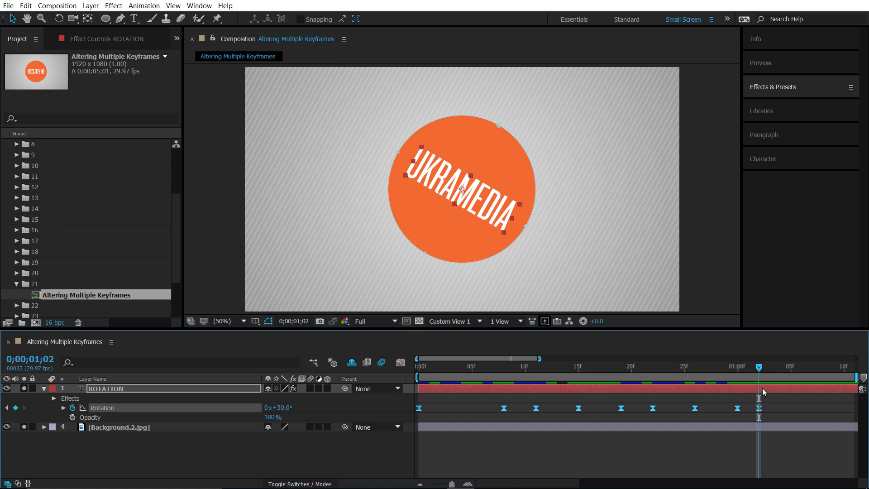
left_click_drag(754, 368, 401, 377)
key("space")
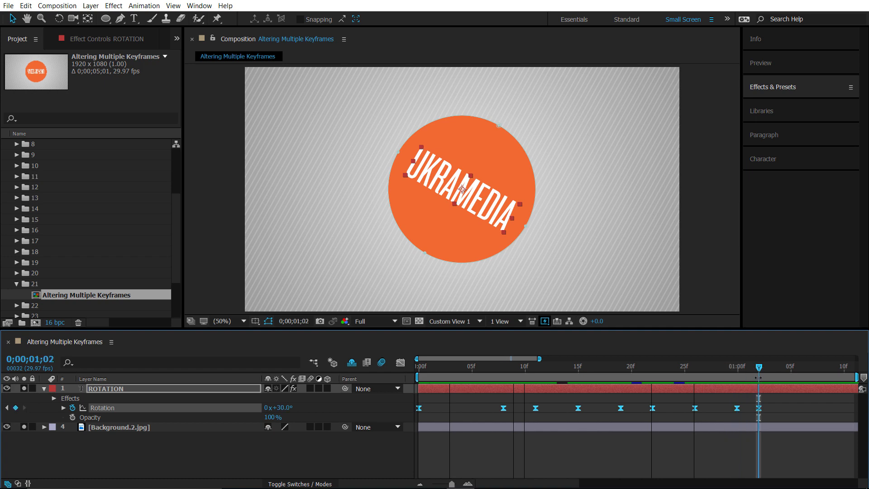
key("ctrl+z")
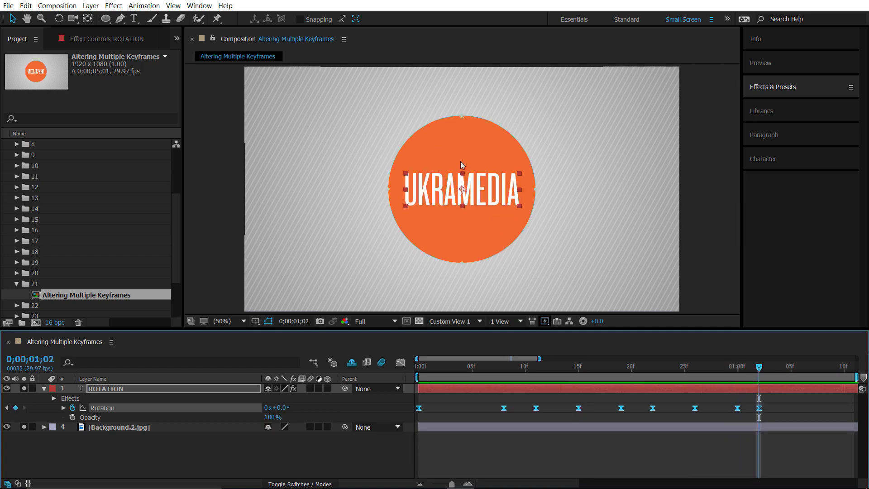
Try setting all selected Rotation keyframes to -30° and scrub through the animation
left_click(281, 407)
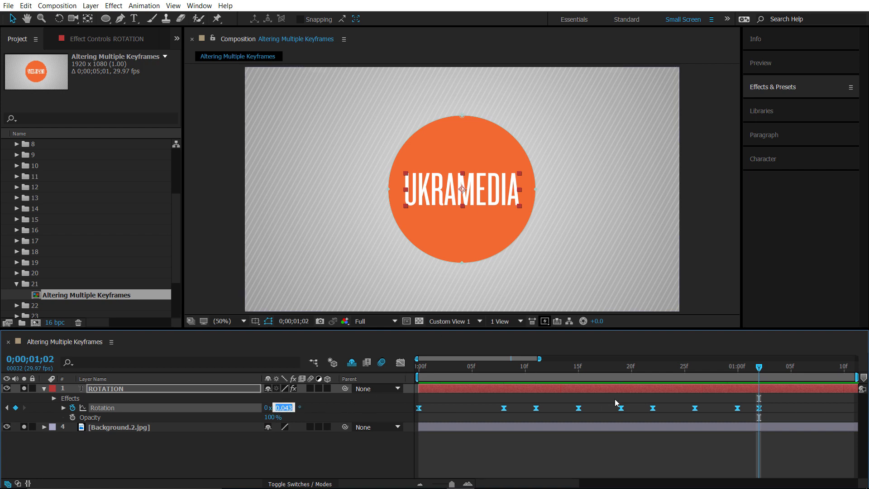
type("-30")
key("Return")
mouse_move(751, 368)
left_mouse_down()
mouse_move(435, 365)
mouse_move(755, 370)
left_mouse_up()
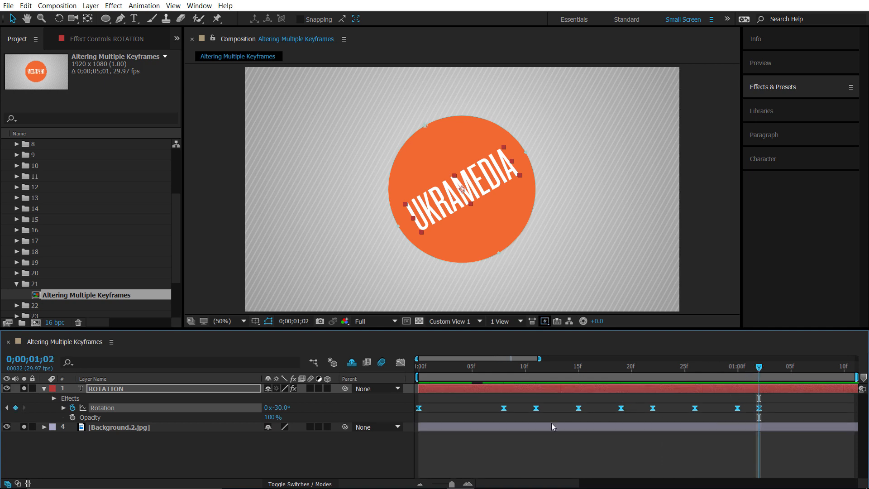
Try offsetting the selected Rotation keyframes with the relative value +-30, scrub through the result, and undo it
left_click_drag(277, 407, 308, 422)
left_click(281, 412)
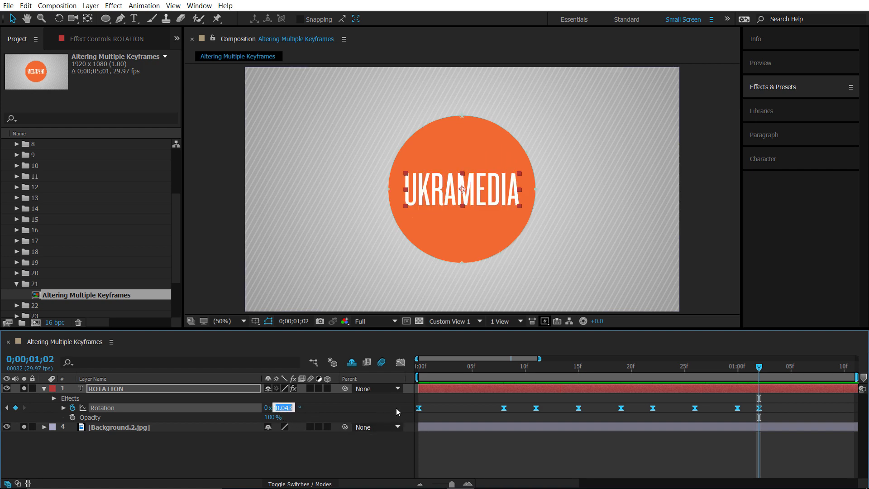
type("+-30")
key("Return")
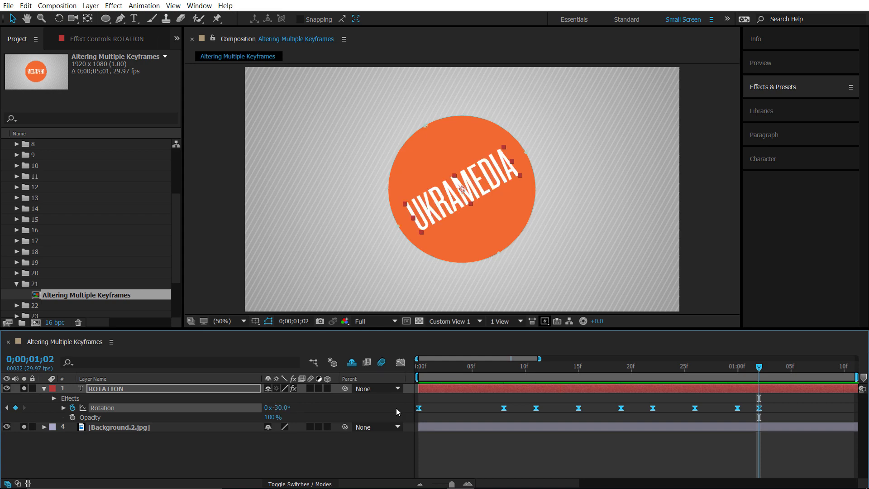
left_click_drag(742, 367, 759, 392)
key("ctrl+z")
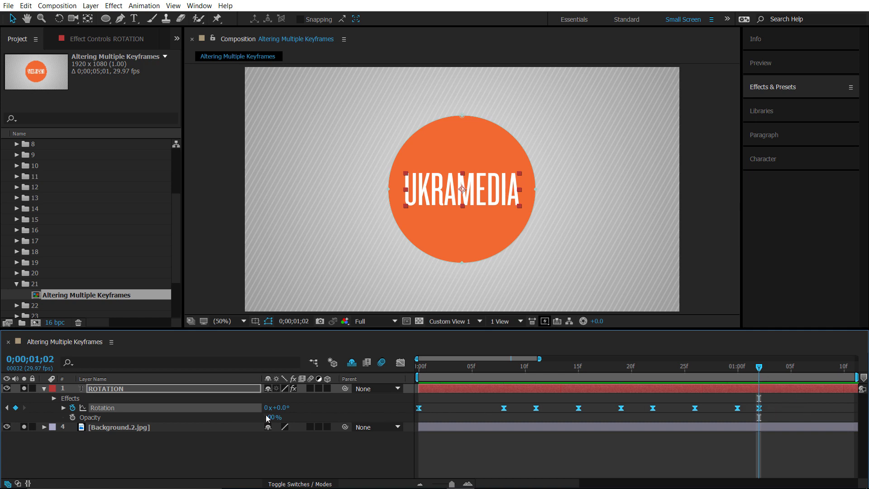
Offset all selected Rotation keyframes of the ROTATION layer together by about +32° and scrub through the animation
left_click_drag(284, 407, 299, 410)
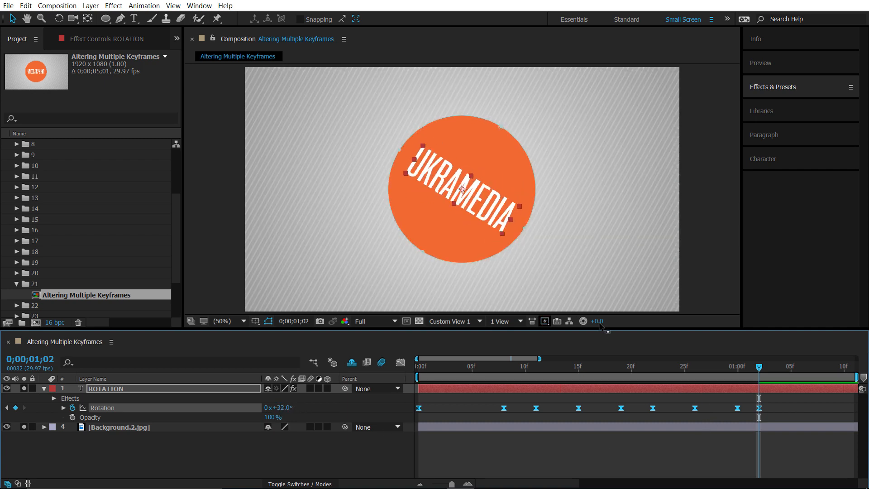
mouse_move(753, 366)
left_mouse_down()
mouse_move(382, 368)
mouse_move(763, 375)
left_mouse_up()
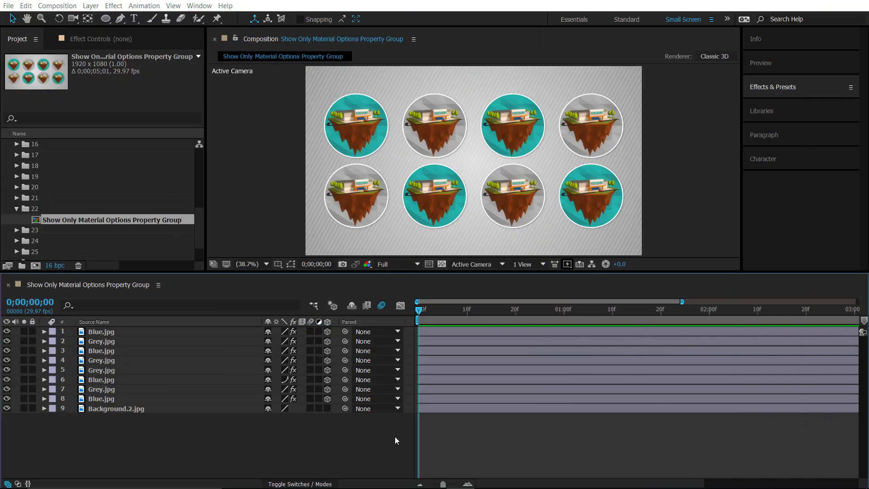
Add a light to the composition and expand the Blue.jpg layer directly below it to examine its Material Options
key("ctrl+alt+shift+l")
left_click(457, 369)
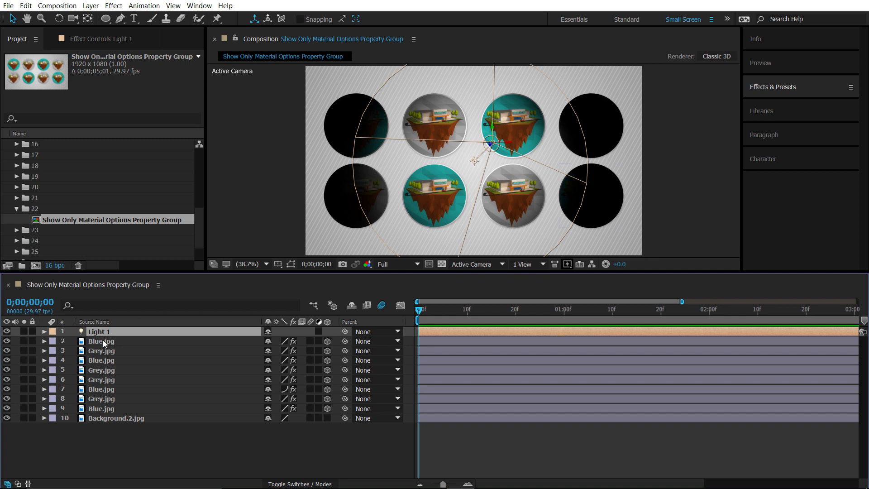
left_click(64, 343)
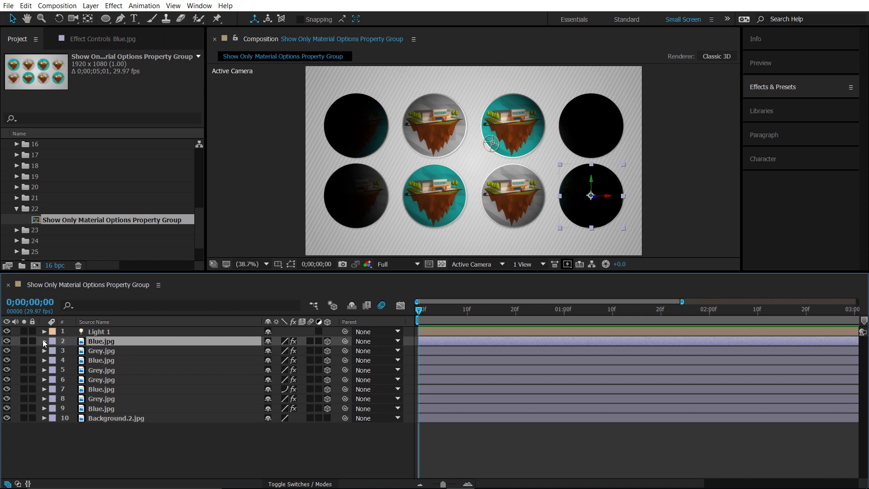
left_click(43, 342)
scroll(175, 375, "down", 5)
scroll(180, 380, "down", 8)
left_click(98, 372)
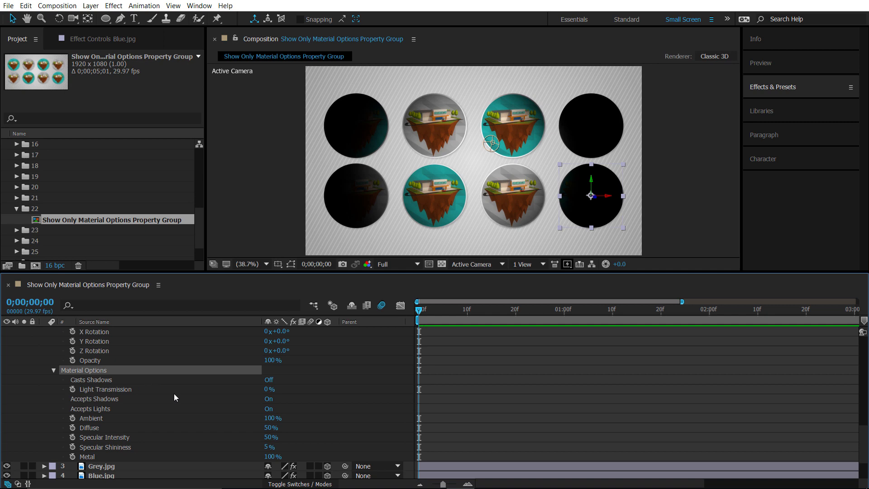
scroll(150, 378, "up", 13)
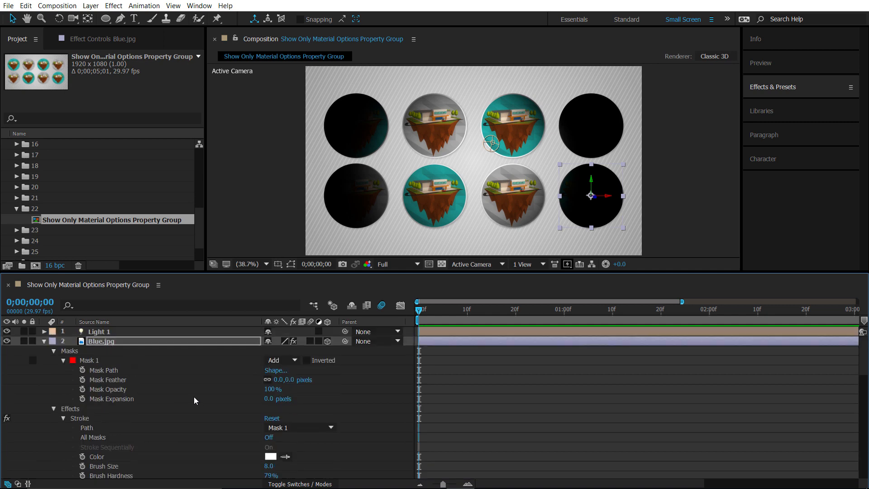
Show only the Material Options of the first Blue.jpg layer and turn Accepts Lights off
left_click(113, 342)
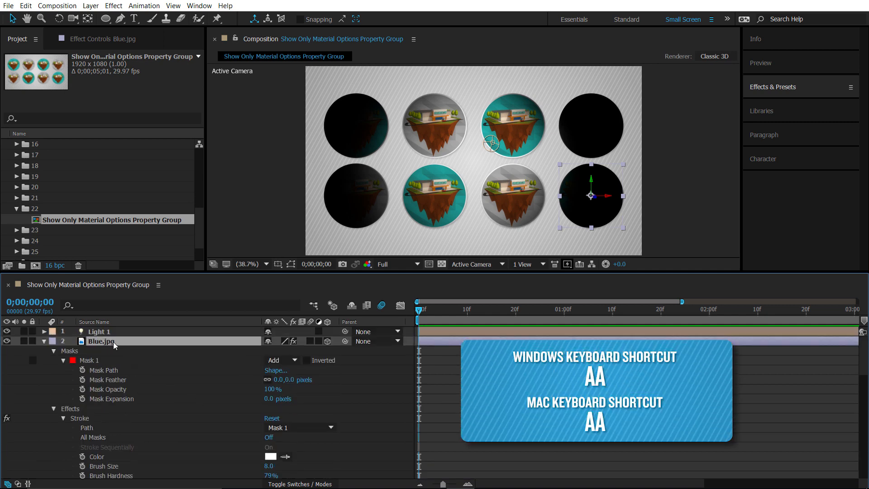
key("a")
key("a")
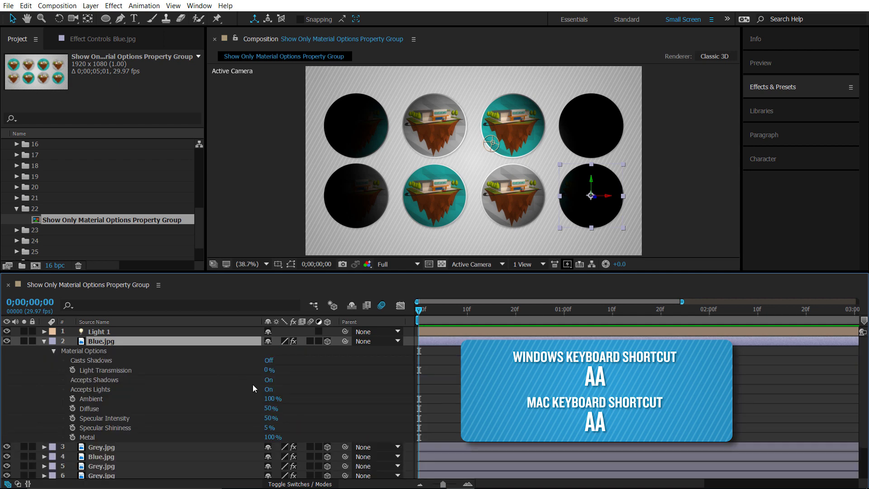
left_click(269, 389)
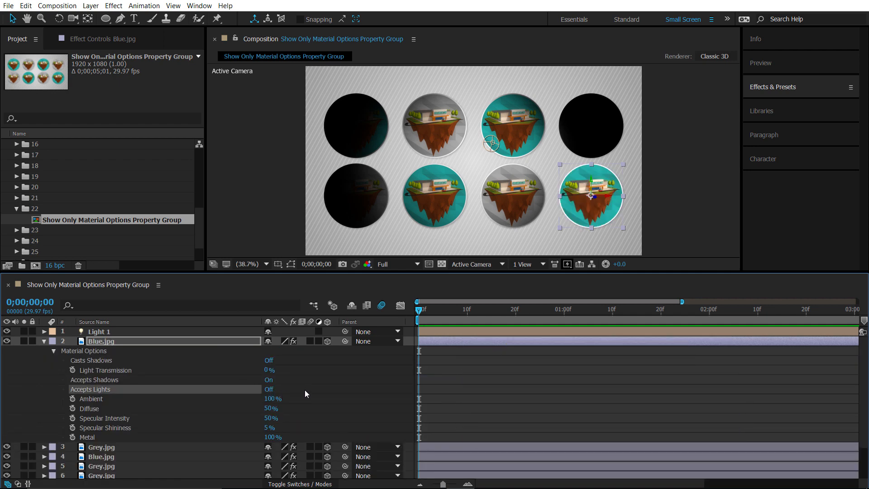
left_click(187, 365)
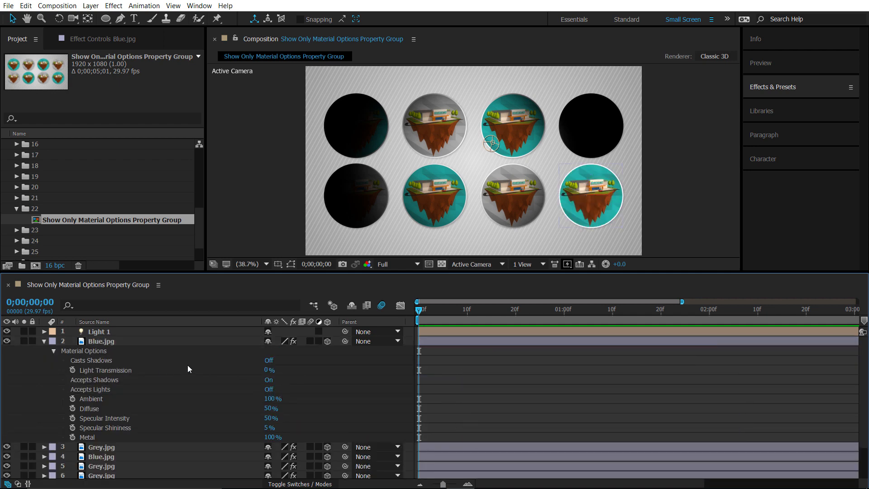
Copy the Blue.jpg layer's Material Options and paste them onto the three remaining darkened circle layers
left_click(86, 352)
key("ctrl+c")
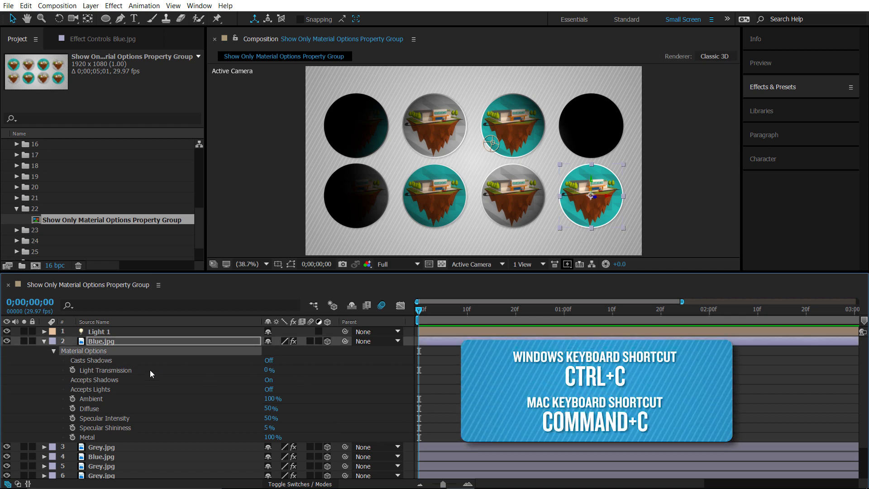
left_click(44, 341)
left_click(344, 201)
left_click(354, 132)
left_click(362, 180, "shift")
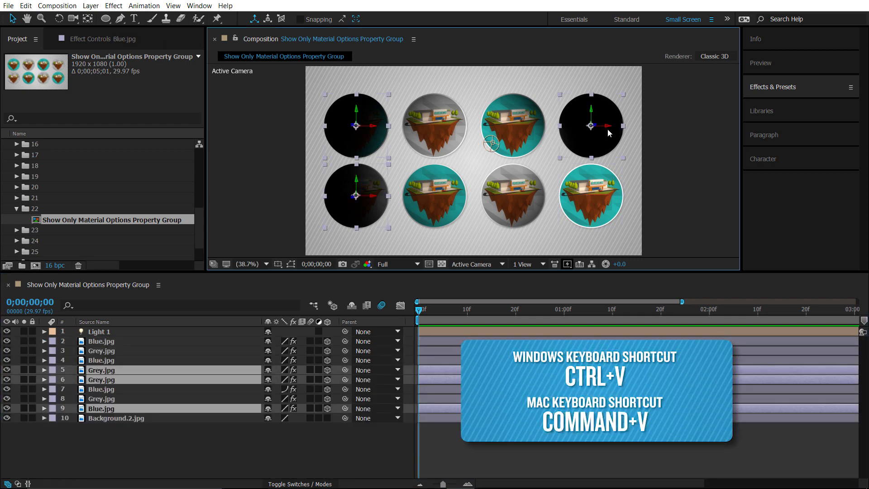
key("ctrl+v")
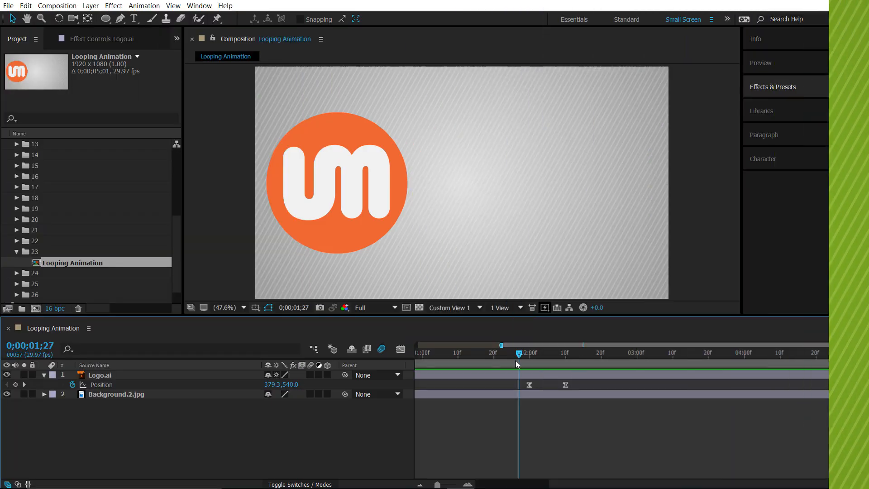
Add the expression loopOut(type = "cycle", numKeyframes = 0) to the Position property of Logo.ai
mouse_move(521, 357)
left_mouse_down()
mouse_move(584, 360)
mouse_move(520, 359)
mouse_move(563, 360)
mouse_move(565, 372)
mouse_move(525, 357)
mouse_move(563, 363)
mouse_move(526, 360)
mouse_move(536, 360)
left_mouse_up()
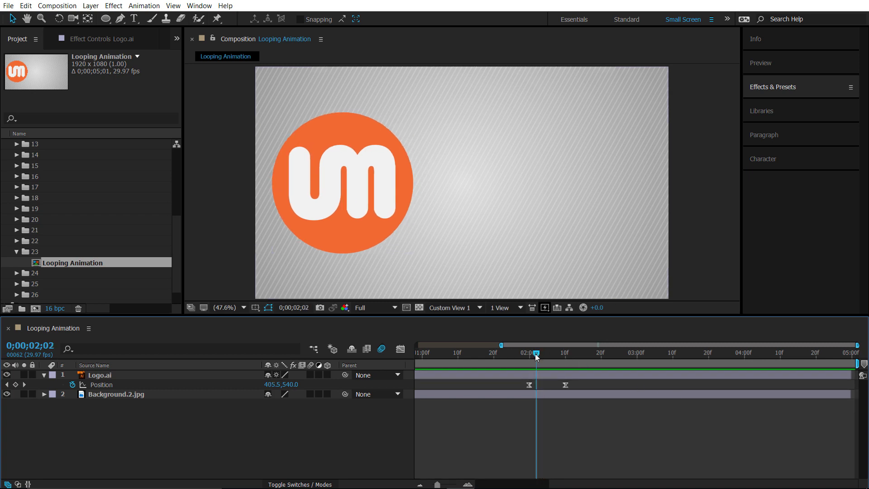
left_click(73, 384, "alt")
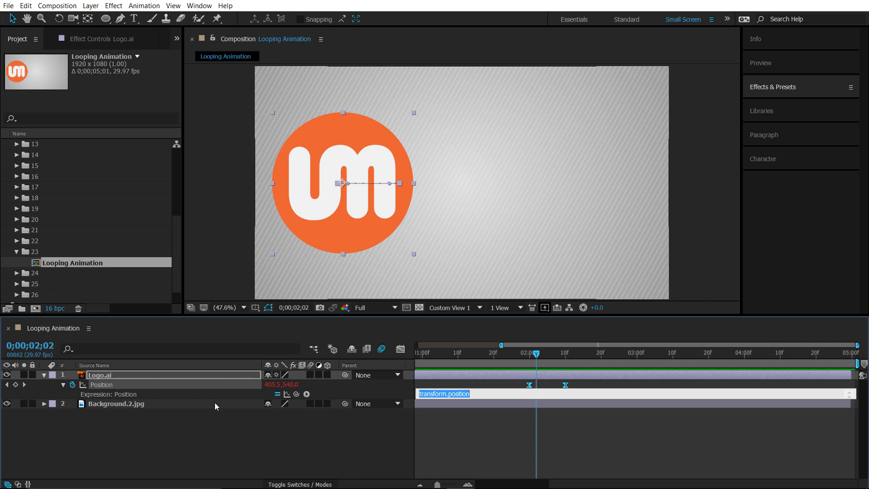
left_click(307, 394)
mouse_move(358, 354)
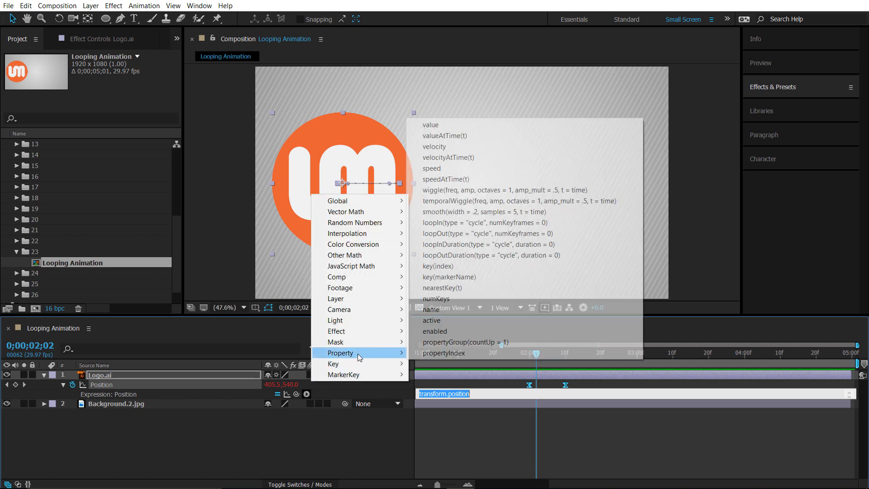
left_click(457, 237)
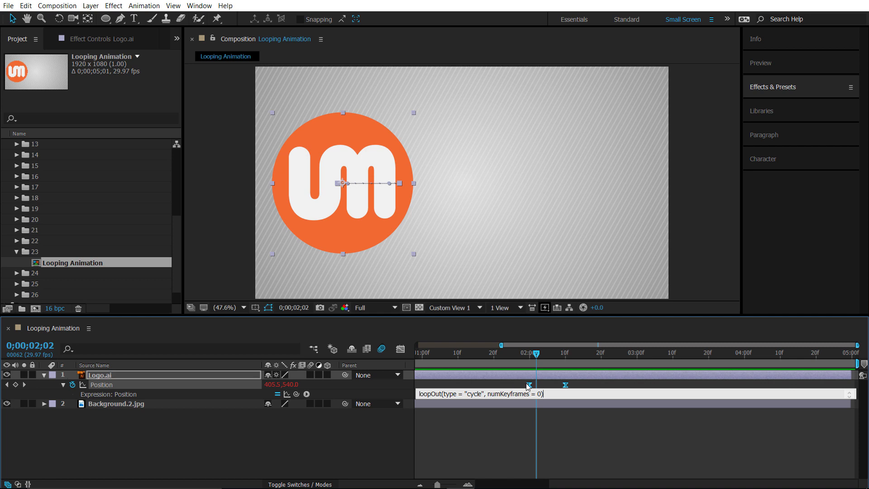
left_click(483, 422)
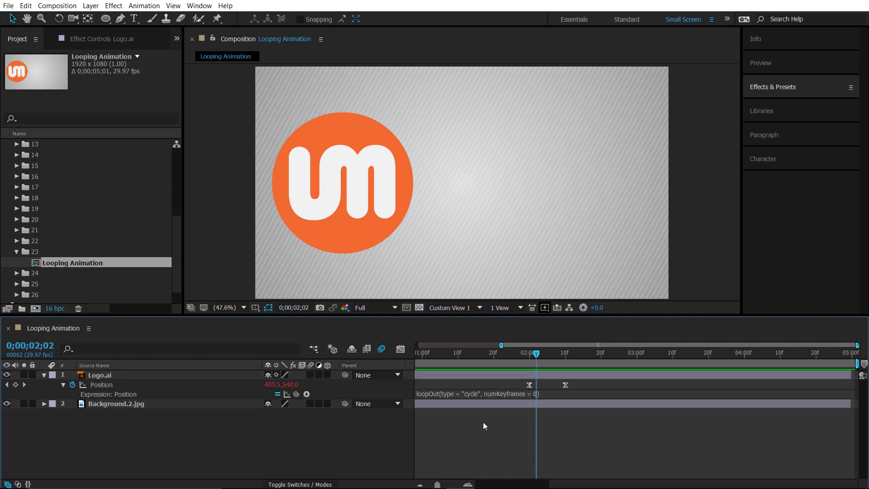
Preview the looping logo animation from 0;00;01;12 and scrub past the last Position keyframe to 0;00;02;20
left_click_drag(525, 353, 465, 358)
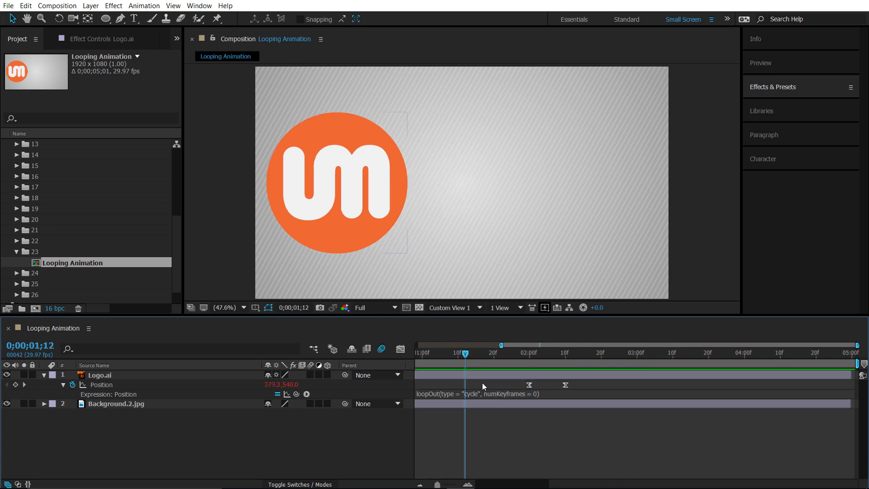
key("space")
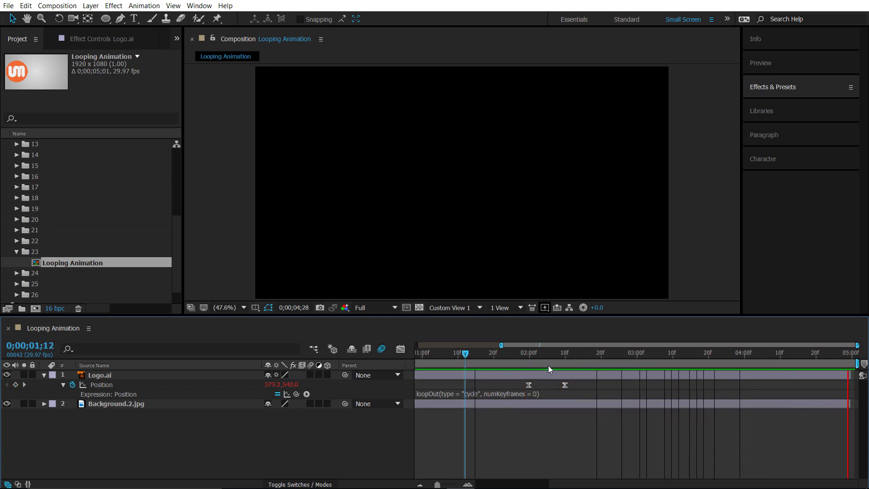
left_click_drag(521, 356, 601, 360)
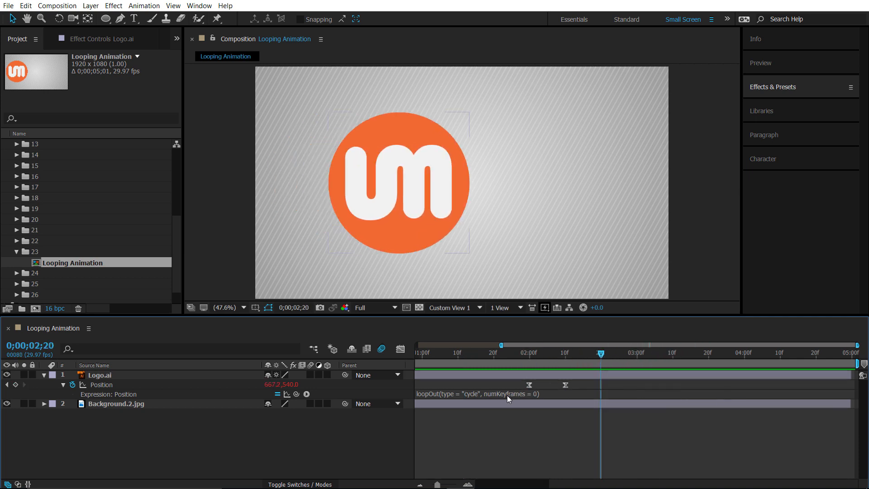
Try the loop type "offset" in the Logo.ai Position expression and preview the animation from before the first keyframe
left_click(479, 393)
left_click(479, 393)
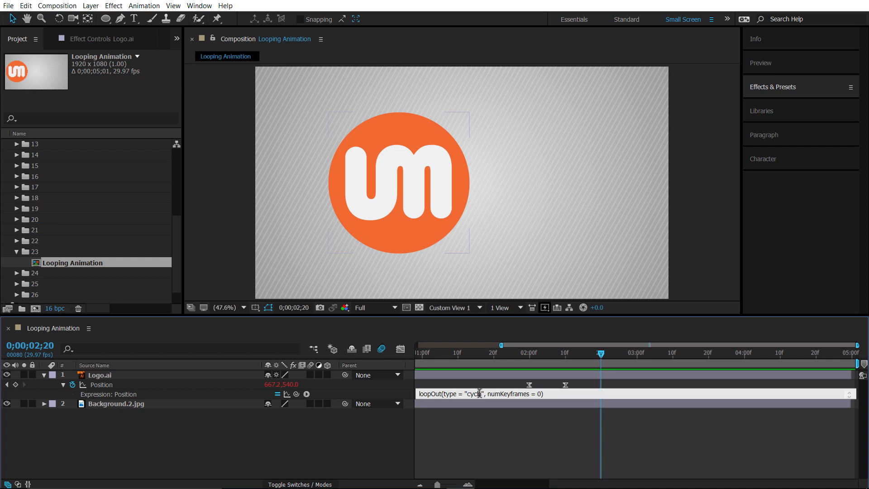
left_click_drag(481, 394, 467, 393)
type("offset")
left_click(547, 436)
left_click(520, 353)
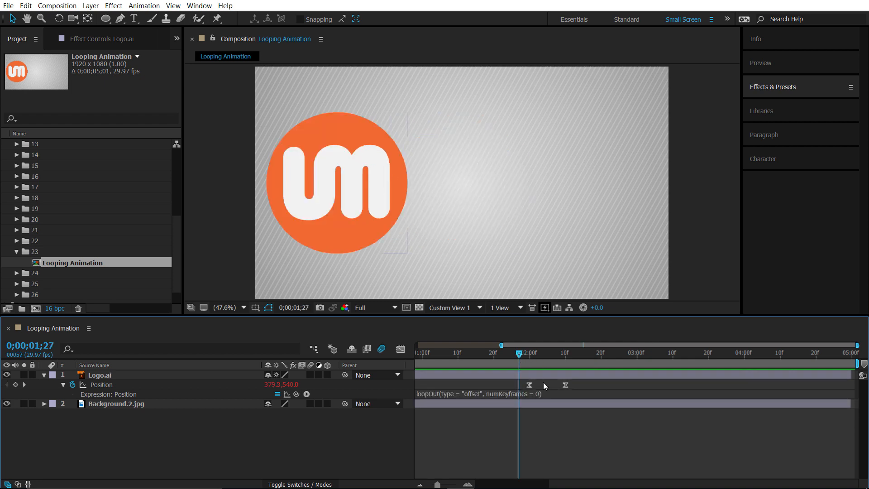
key("space")
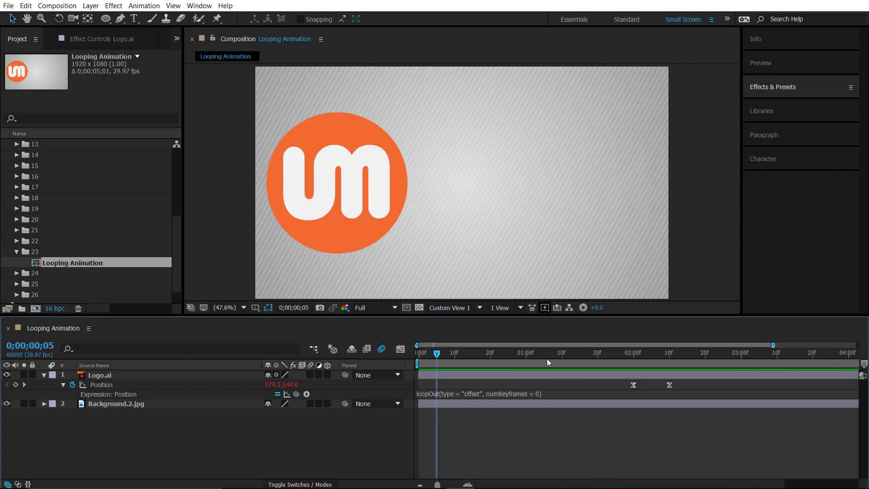
left_click_drag(574, 355, 645, 355)
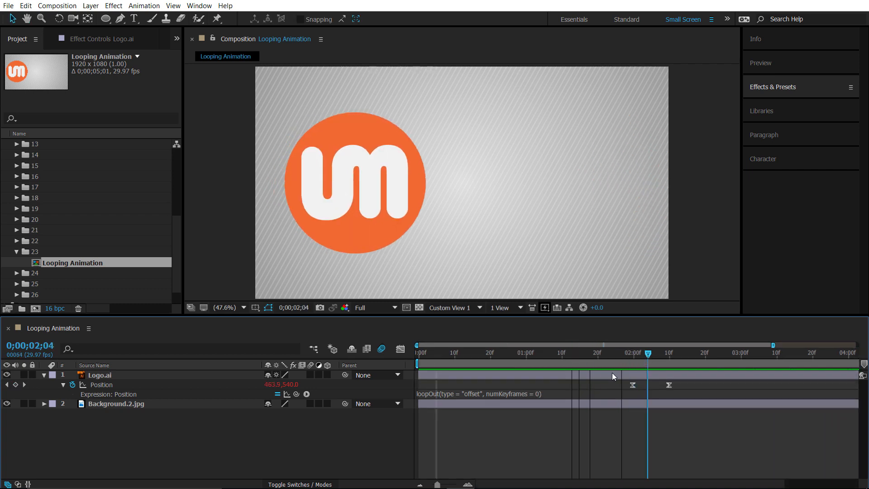
Change the loop type in the Logo.ai Position expression to "pingpong" and preview the animation from 0;00;01;28
left_click(473, 392)
left_click_drag(484, 394, 469, 394)
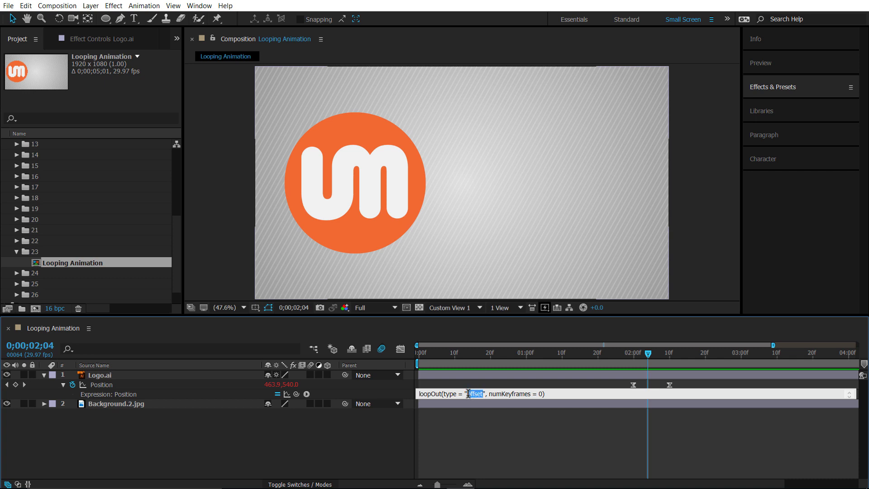
type("pingpong")
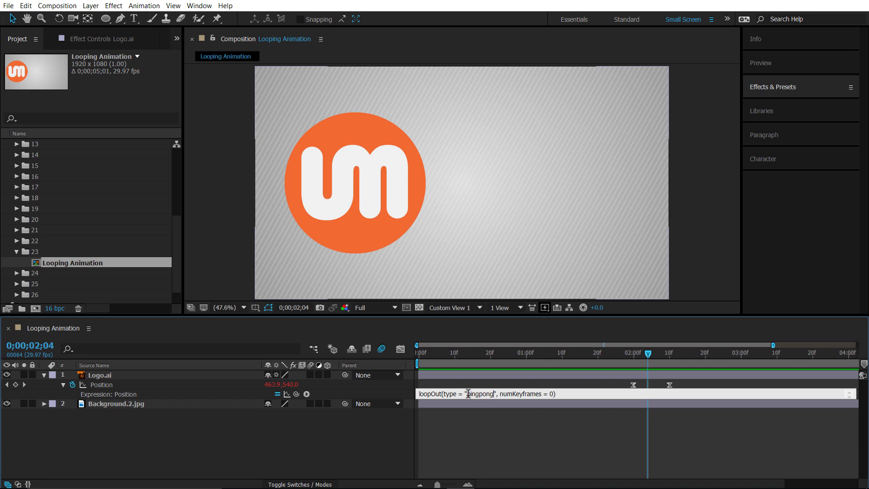
left_click(479, 452)
left_click(626, 355)
key("space")
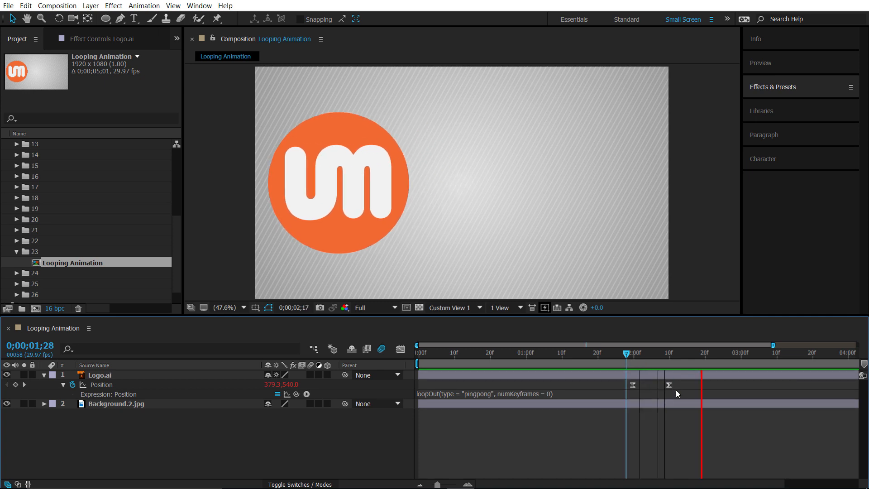
key("space")
left_click_drag(633, 354, 644, 356)
Change loopOut to loopIn in the Logo.ai Position expression and preview the animation from the composition's start
left_click(472, 395)
left_click(440, 395)
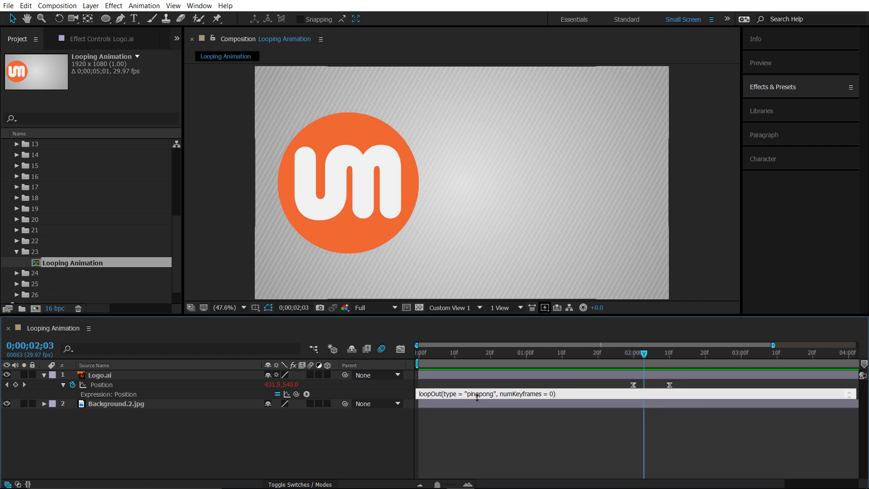
key("BackSpace")
key("BackSpace")
key("BackSpace")
type("In")
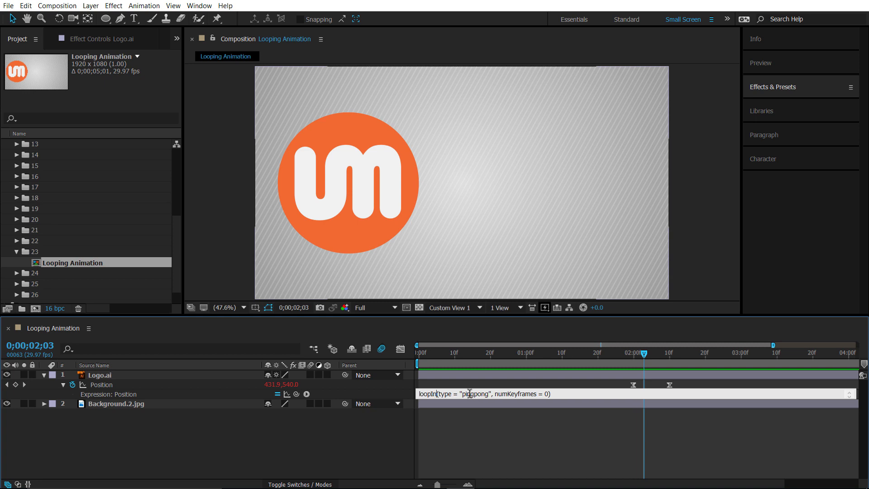
left_click(556, 432)
left_click_drag(664, 354, 396, 359)
key("space")
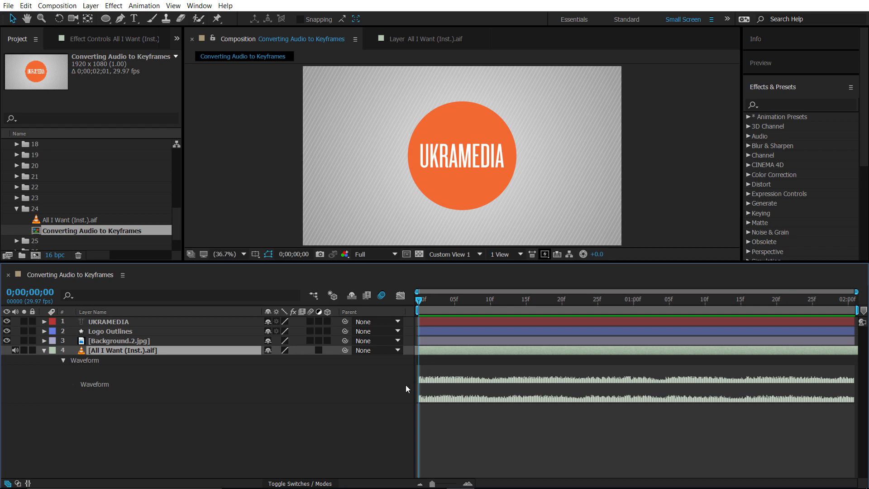
Convert the All I Want (Inst.).aif audio layer to keyframes and select the resulting Audio Amplitude layer
right_click(433, 356)
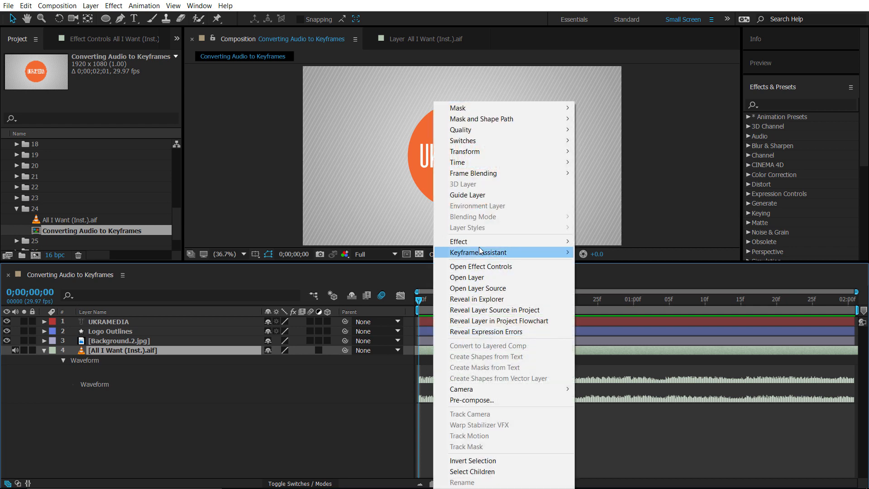
mouse_move(481, 252)
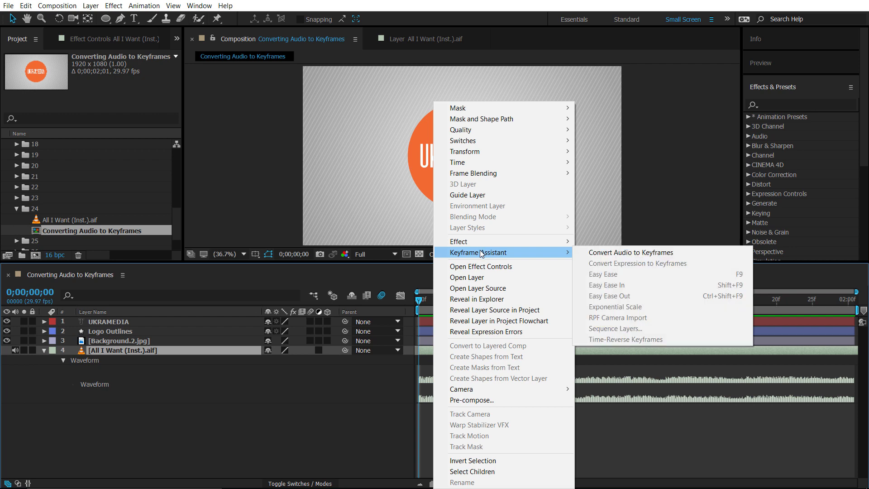
left_click(596, 254)
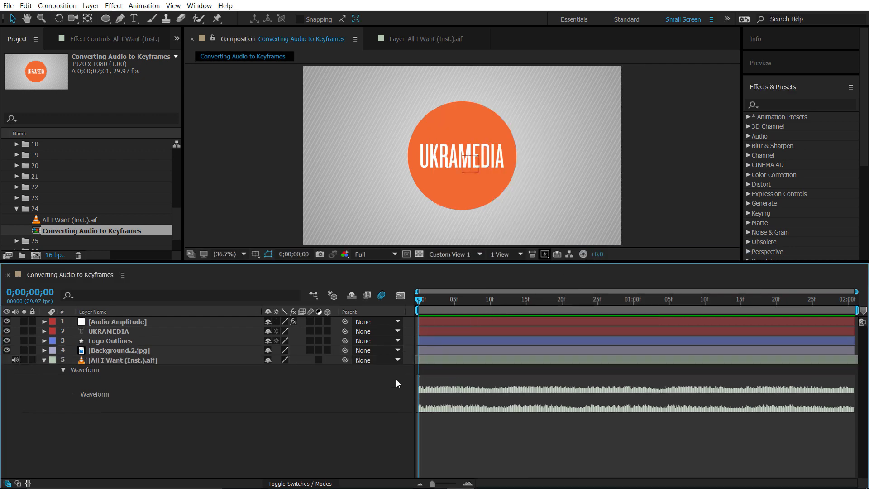
left_click(123, 320)
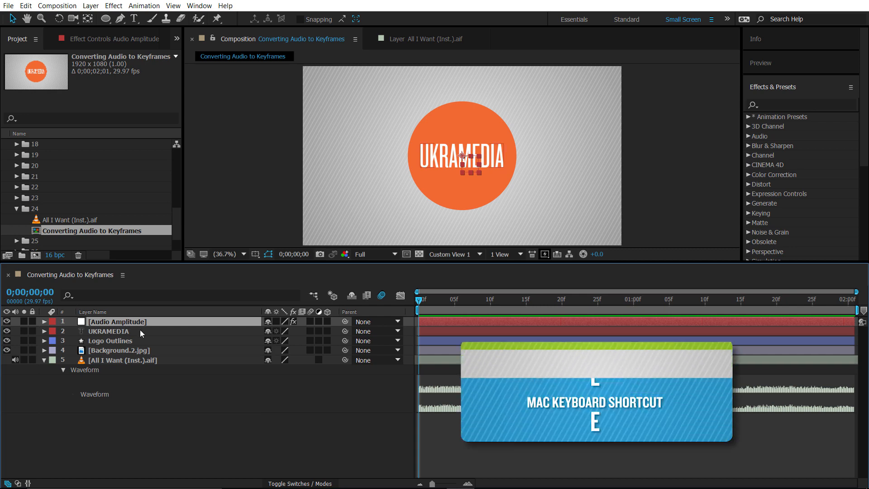
Link the Logo Outlines layer's Scale through an expression to the Both Channels slider of the Audio Amplitude layer
key("e")
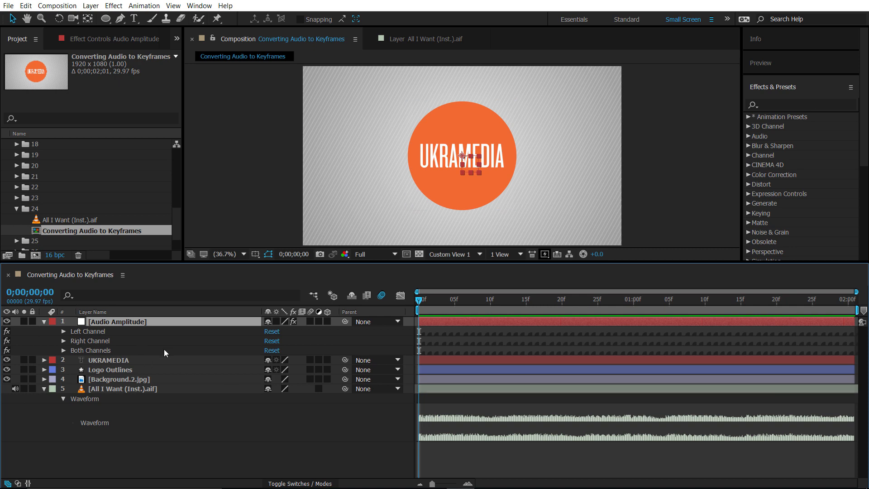
left_click(64, 351)
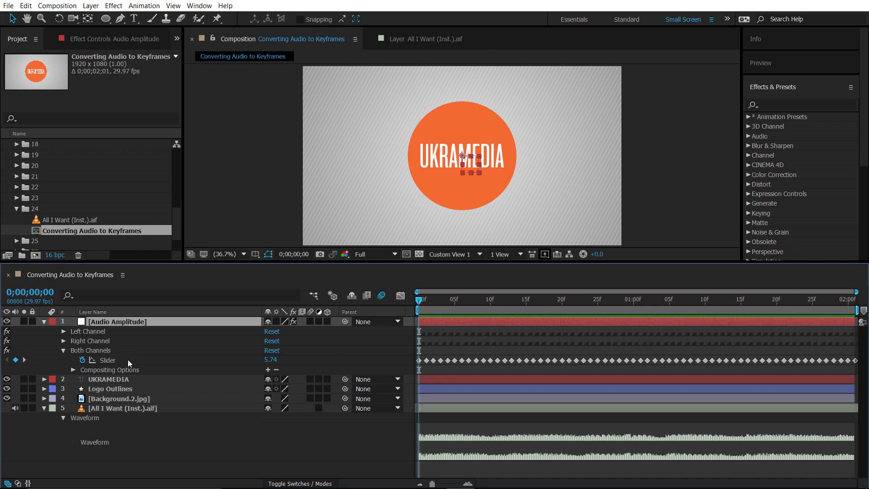
left_click(130, 391)
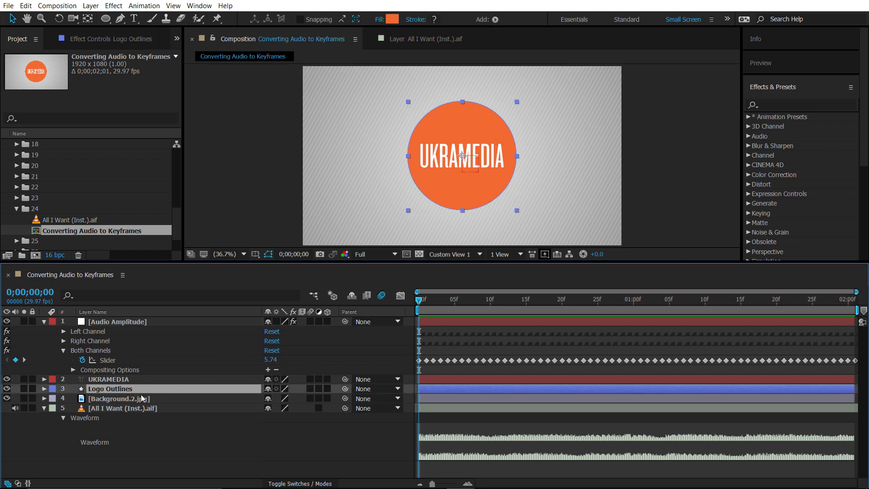
key("s")
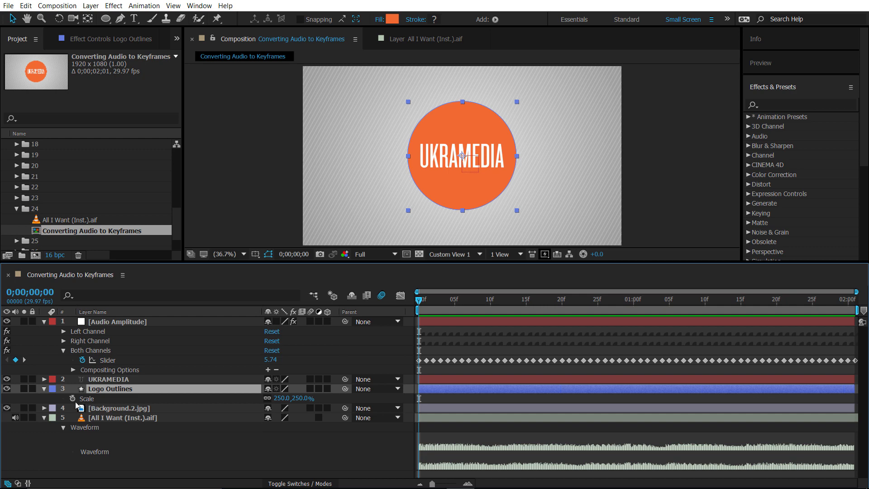
left_click(73, 398, "alt")
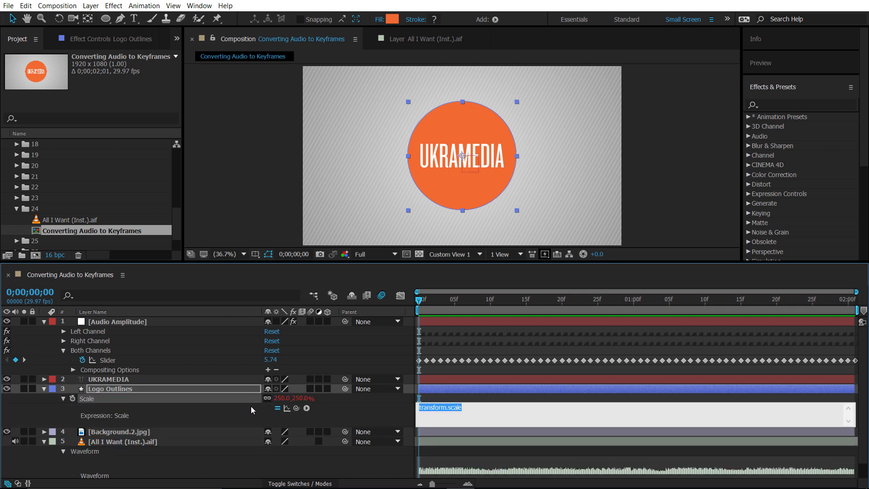
left_click_drag(296, 408, 124, 362)
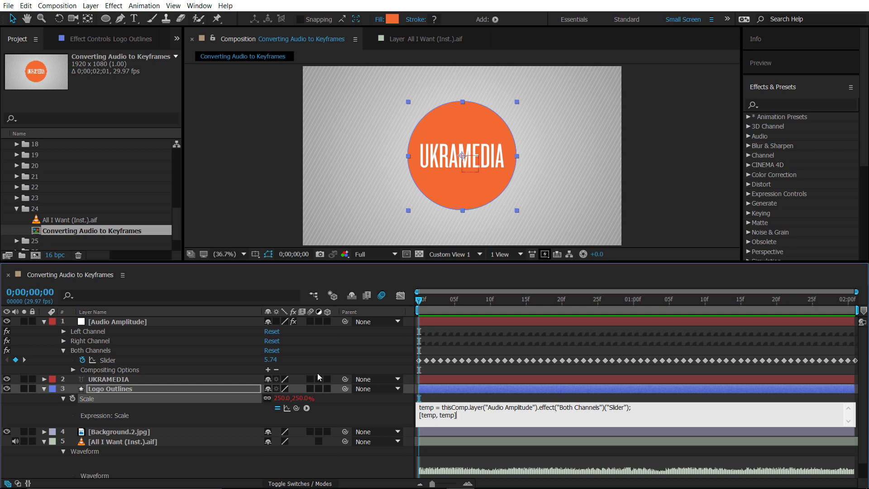
left_click(341, 403)
Review the linked scaling at several frames, multiply the [temp, temp] result in the Scale expression by 50, and scrub through the animation
left_click(426, 301)
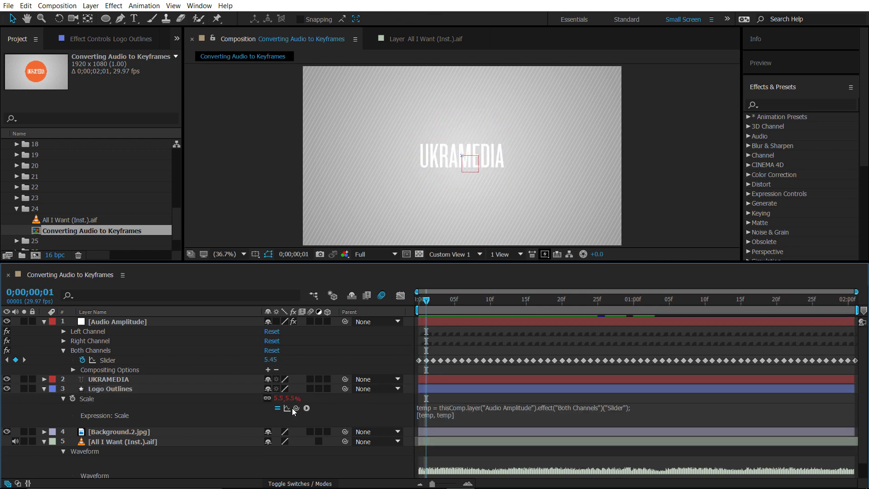
left_click_drag(429, 301, 562, 303)
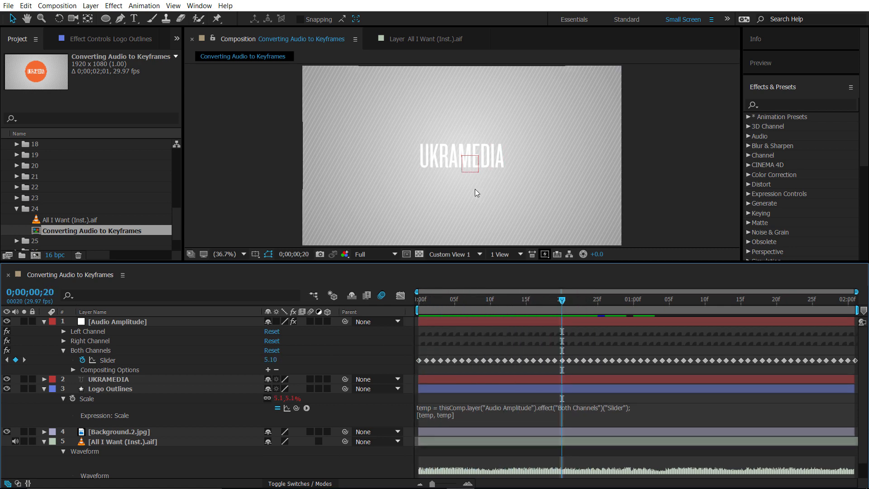
left_click(526, 301)
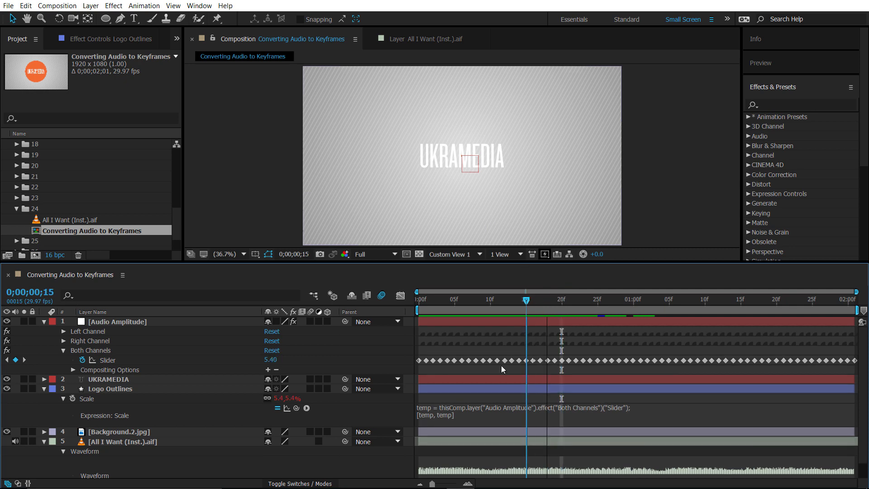
left_click(471, 413)
left_click(476, 416)
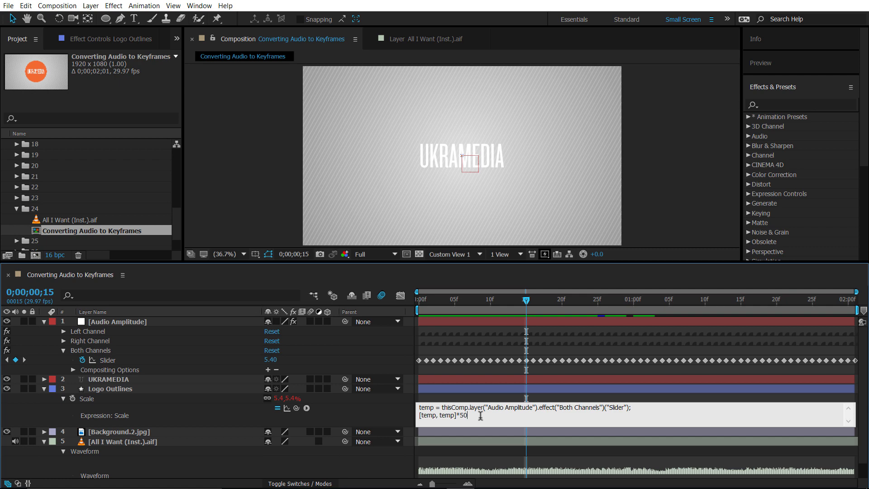
left_click(387, 409)
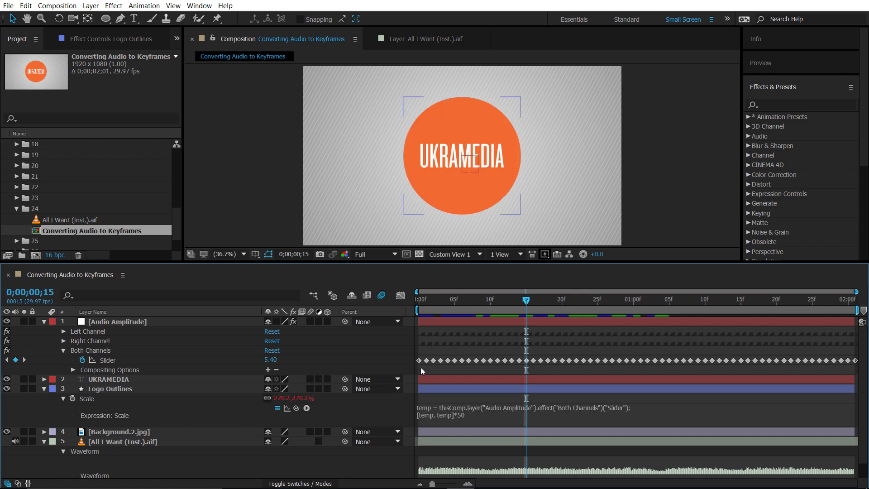
left_click_drag(479, 297, 619, 312)
Find the Slider Control effect and apply it to the Logo Outlines layer
left_click(775, 105)
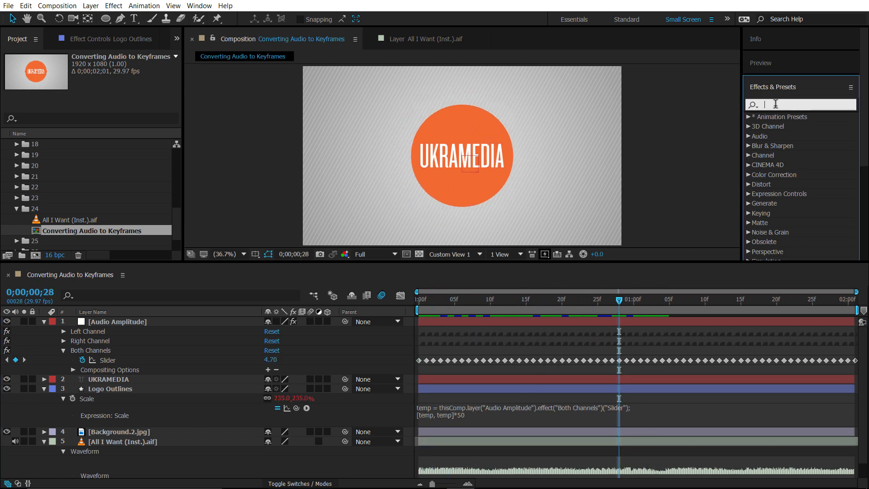
type("slider")
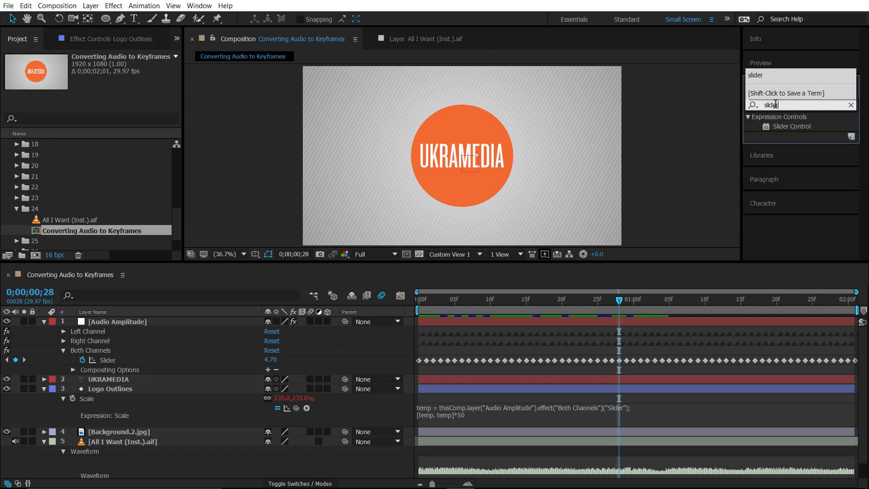
left_click_drag(804, 128, 136, 390)
Replace the multiplier 50 in the Logo Outlines Scale expression with a link to the layer's Slider Control slider
left_click(432, 419)
left_click(470, 425)
double_click(465, 425)
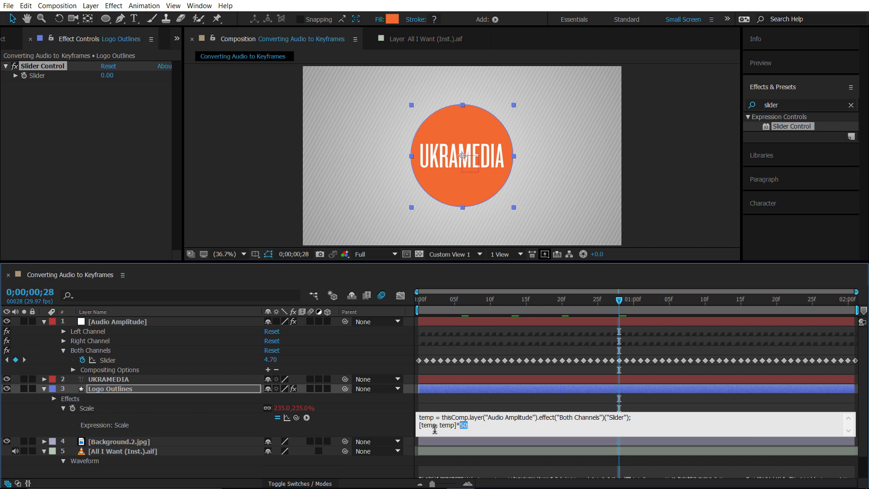
left_click_drag(296, 418, 58, 80)
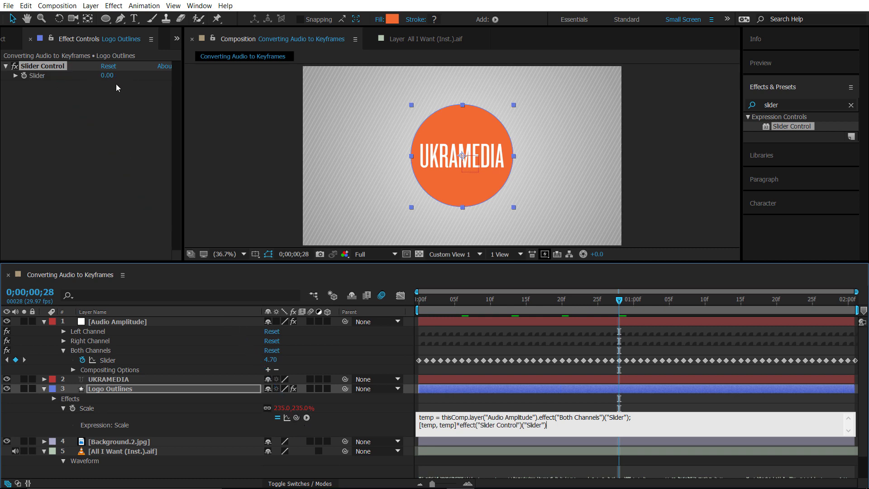
left_click(123, 121)
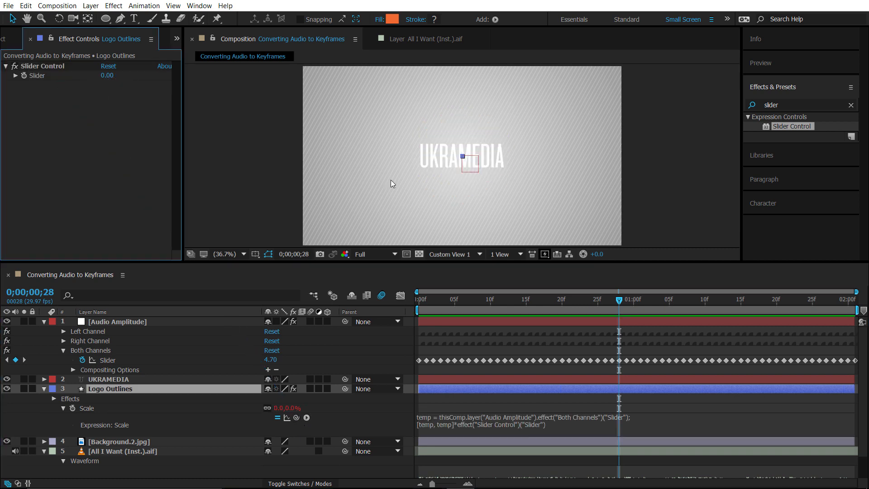
Raise the Logo Outlines Slider Control to 50, then 57, and preview the animation from the composition's start
left_click_drag(108, 76, 139, 79)
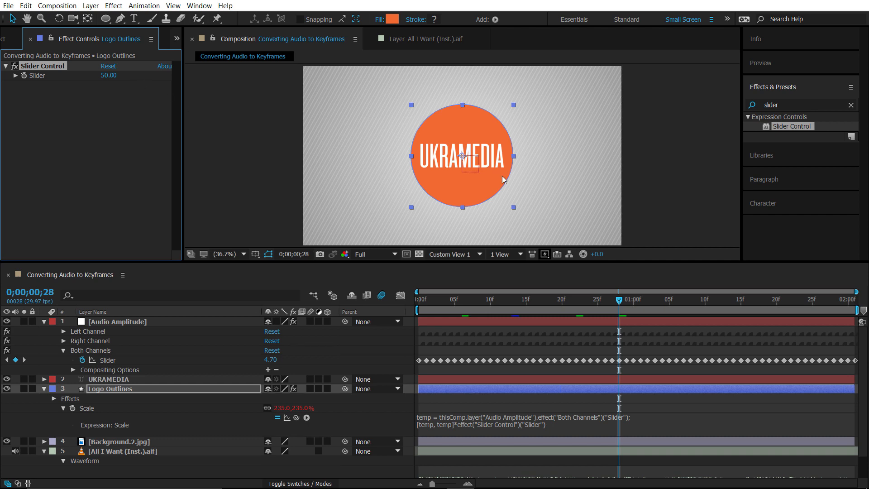
left_click_drag(108, 77, 131, 101)
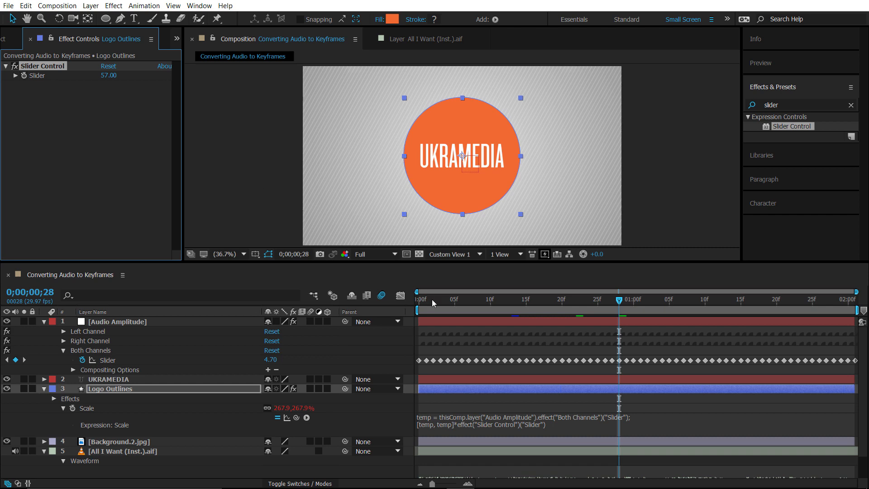
left_click_drag(448, 300, 355, 299)
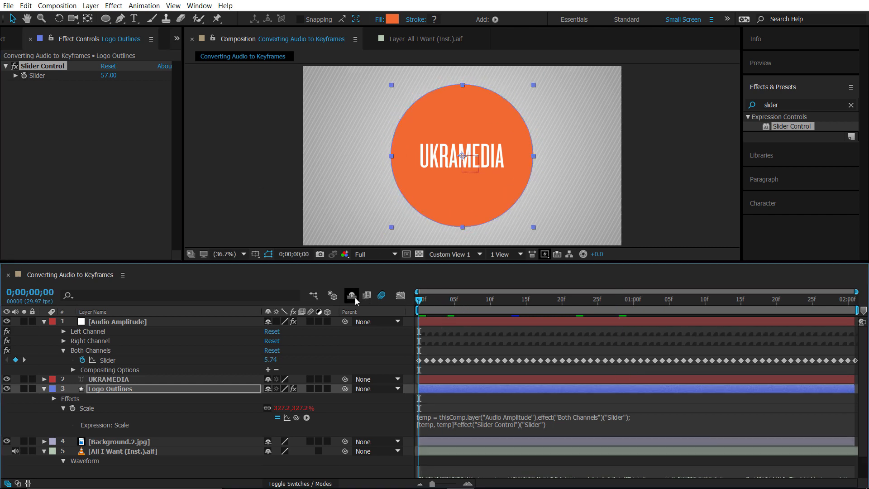
key("space")
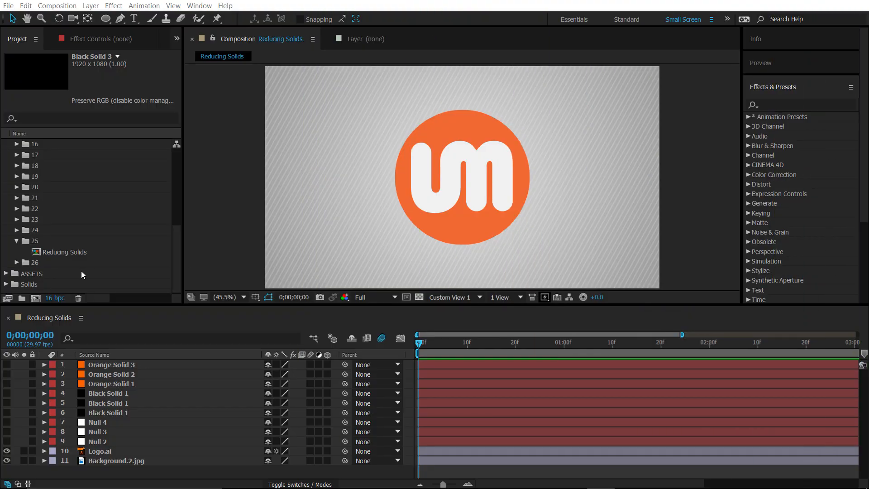
Check the usage of the black solids in the Solids folder and delete Black Solid 2 and Black Solid 3
left_click(6, 284)
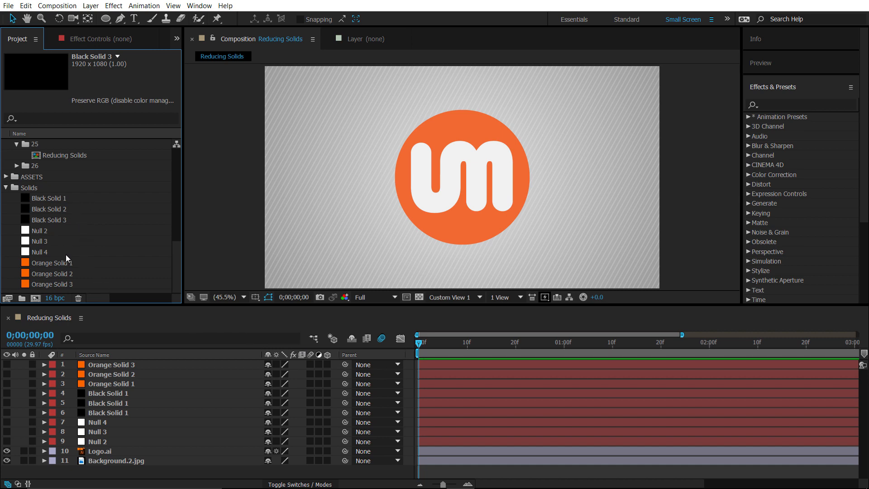
left_click(57, 199)
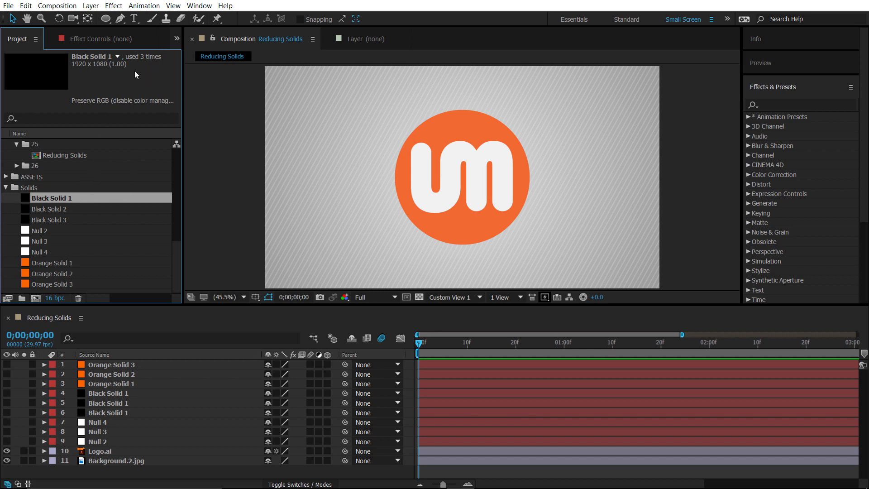
left_click(67, 208)
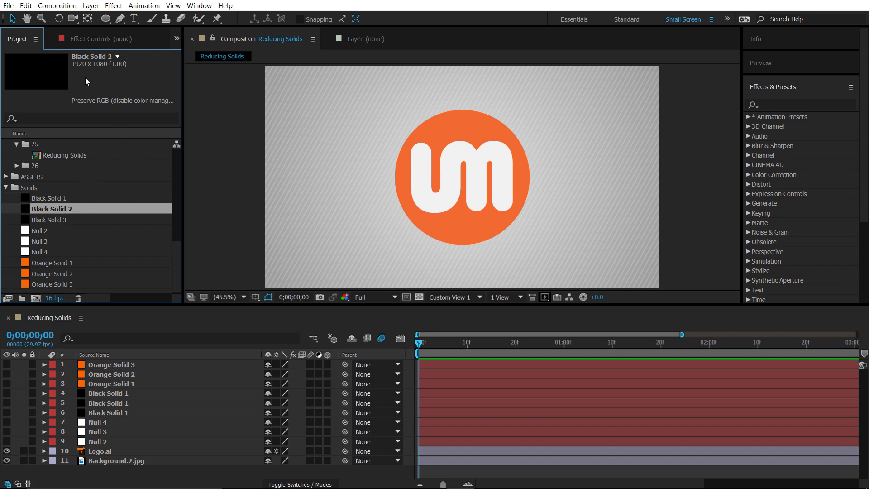
left_click(62, 220)
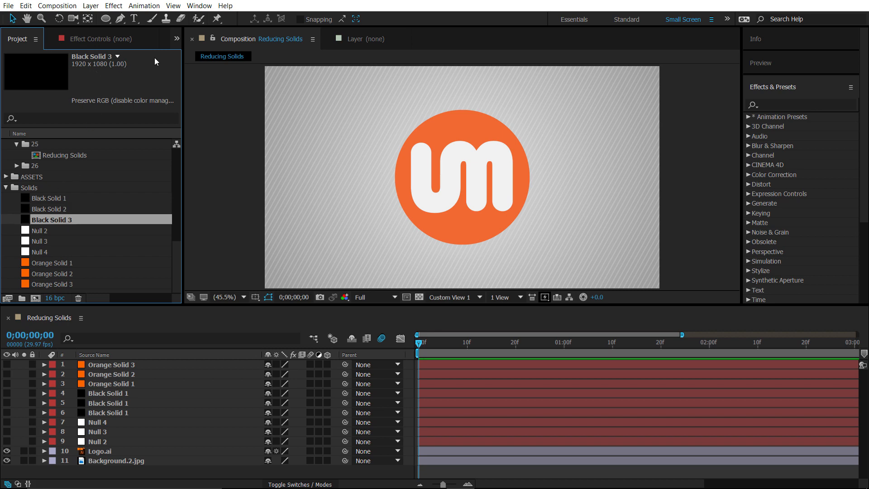
left_click(74, 210, "ctrl")
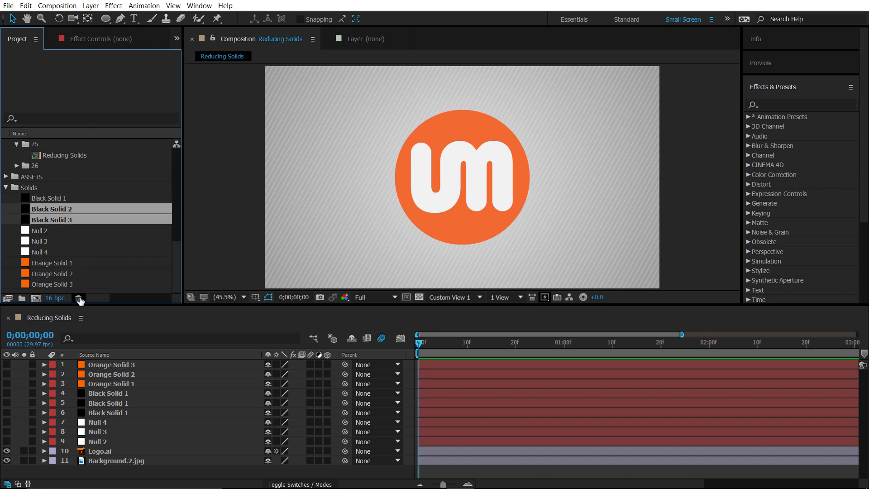
left_click(78, 298)
left_click(491, 257)
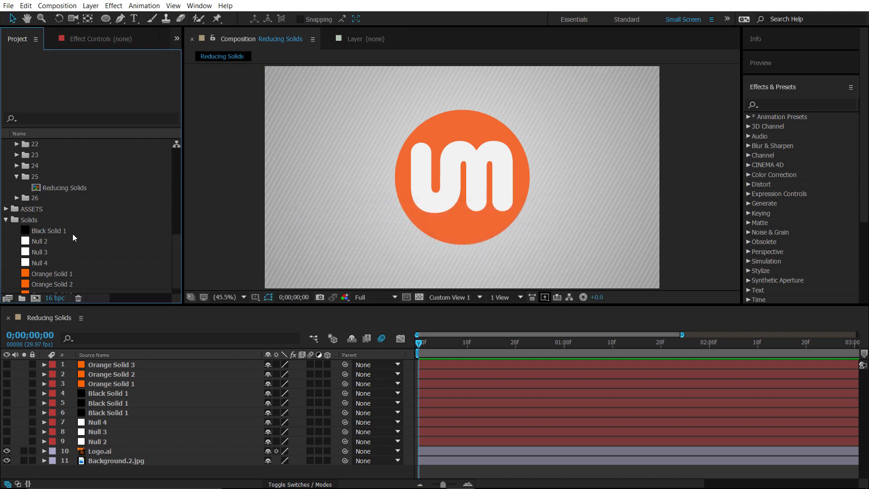
Check how often Null 2, Null 3 and Null 4 in the Solids folder are used
left_click(51, 234)
left_click(51, 241)
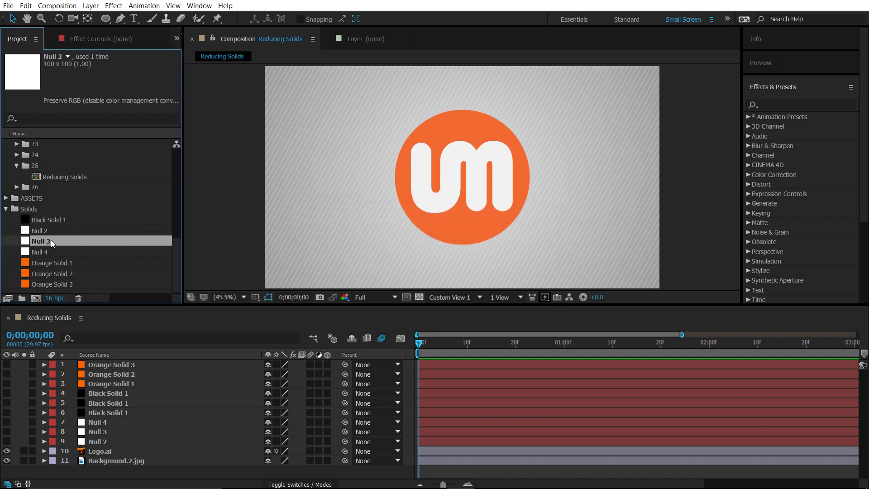
left_click(49, 253)
left_click(48, 242)
left_click(48, 231)
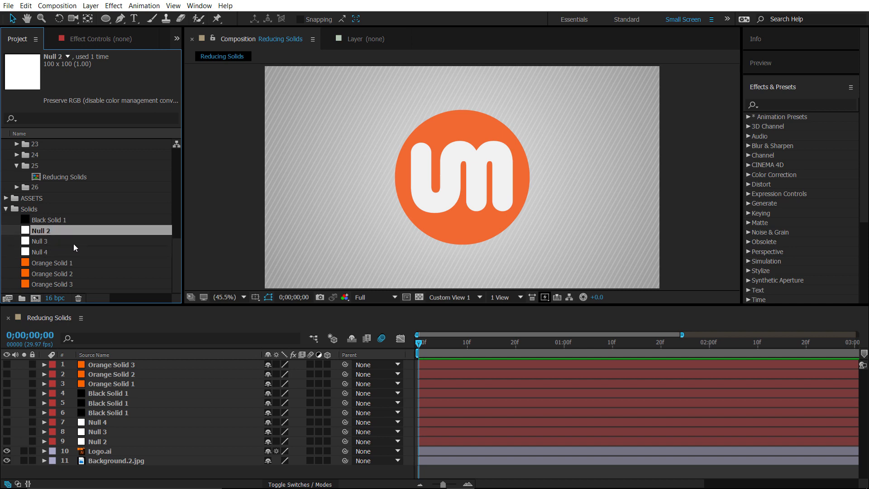
left_click(56, 242)
left_click(53, 252)
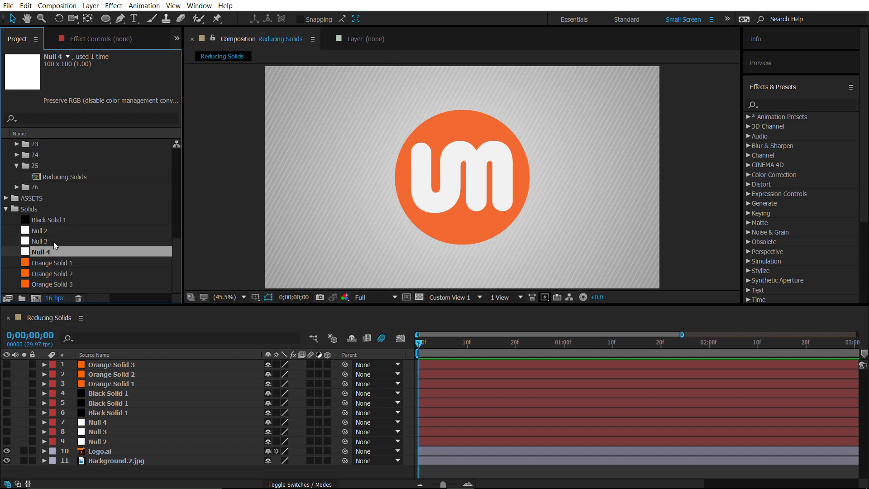
left_click(54, 241)
Replace Null 3 and Null 4 with Null 2 throughout the project
left_click(58, 232)
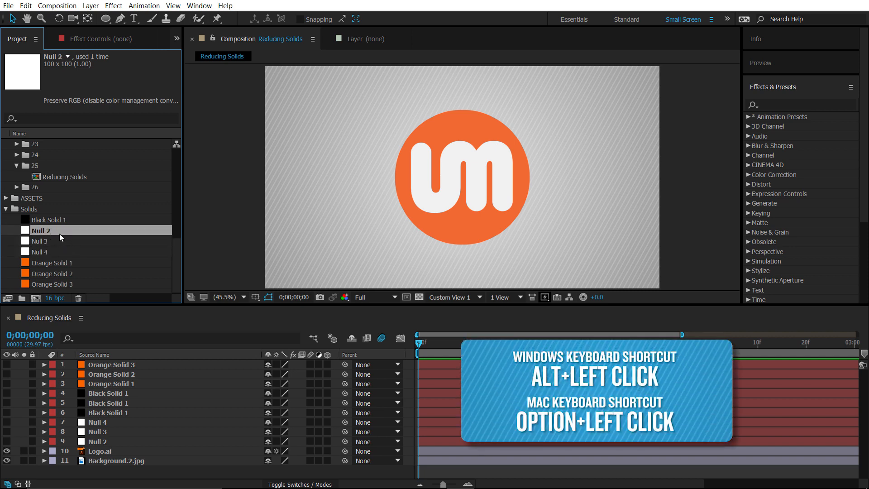
left_click(52, 241, "ctrl")
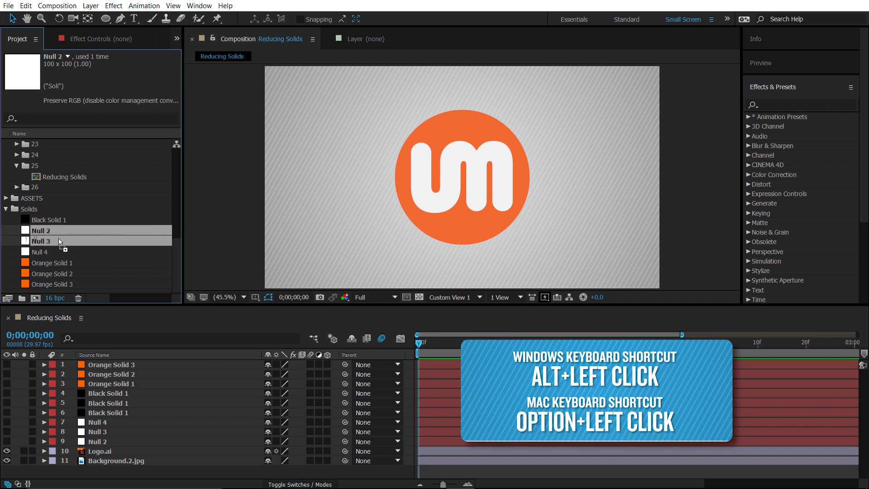
left_click_drag(50, 239, 58, 251)
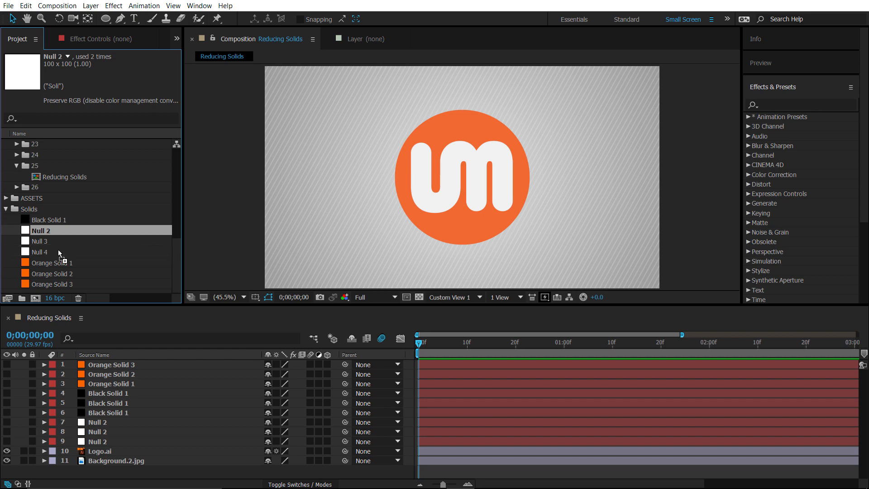
Check the usage of Null 2, Null 3 and Null 4, and delete Null 3 and Null 4 from the Solids folder
left_click(55, 240)
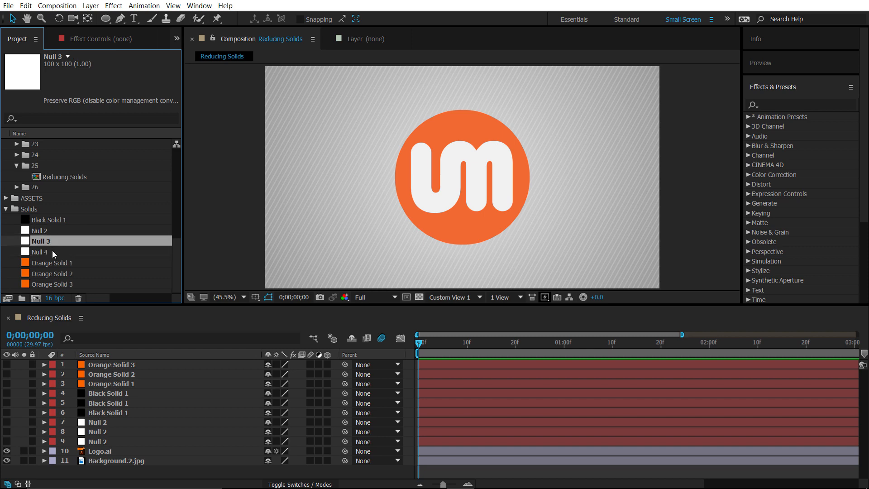
left_click(53, 252)
left_click(54, 241)
left_click(53, 231)
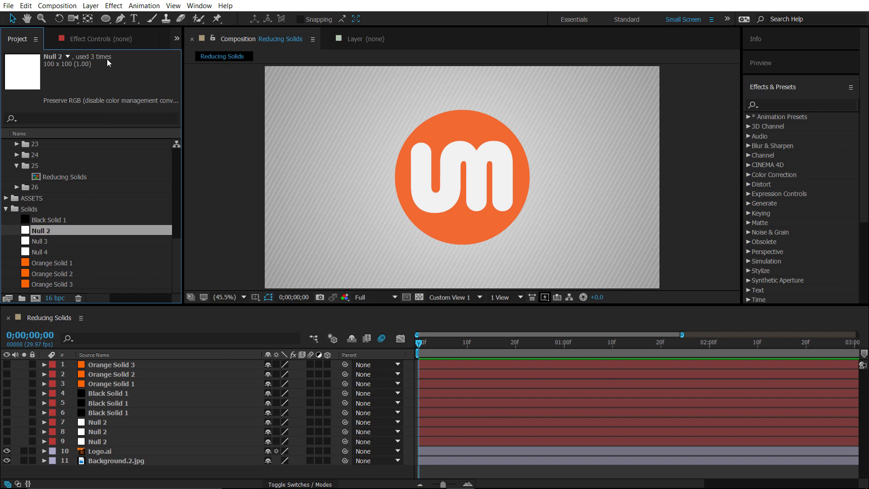
left_click(40, 242)
left_click(45, 252, "ctrl")
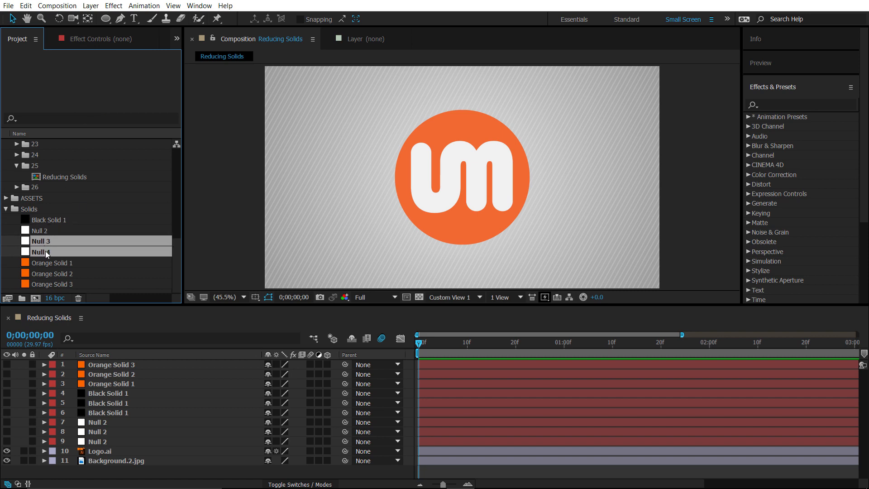
key("Delete")
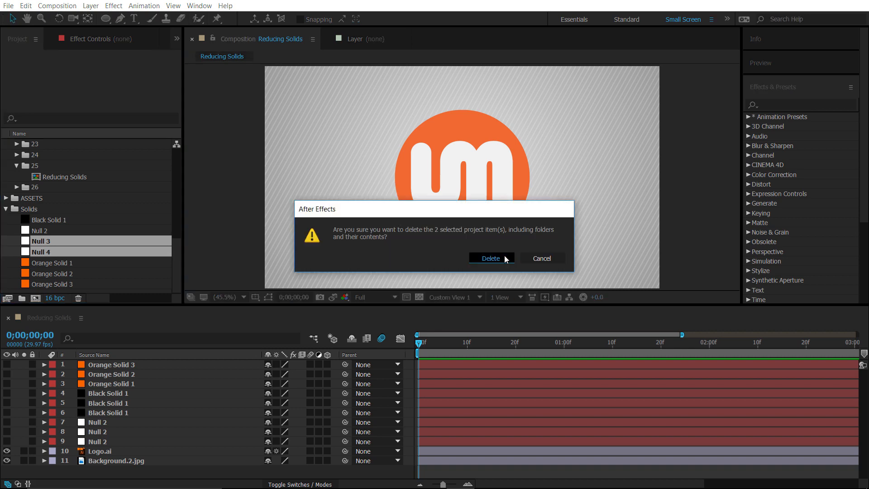
left_click(483, 262)
Check the usage of the orange solids and replace Orange Solid 2 and Orange Solid 3 with Orange Solid 1 throughout the project
scroll(100, 254, "down", 1)
left_click(67, 263)
left_click(66, 274)
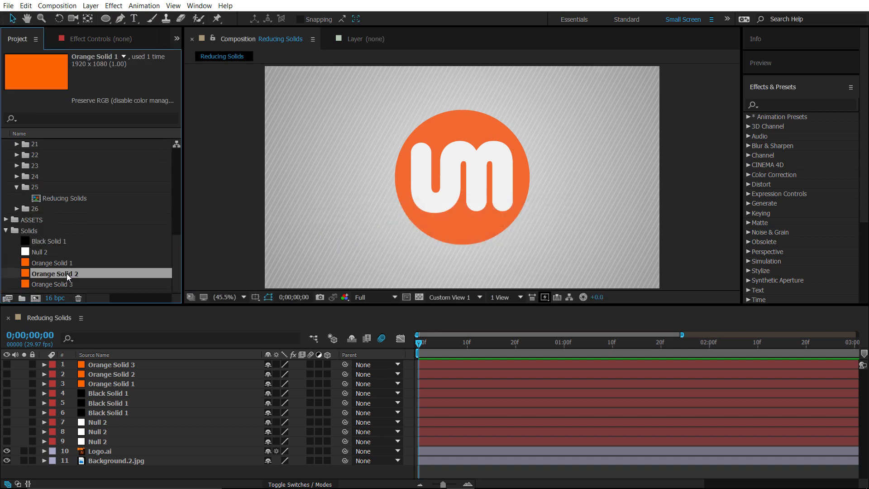
left_click(74, 284)
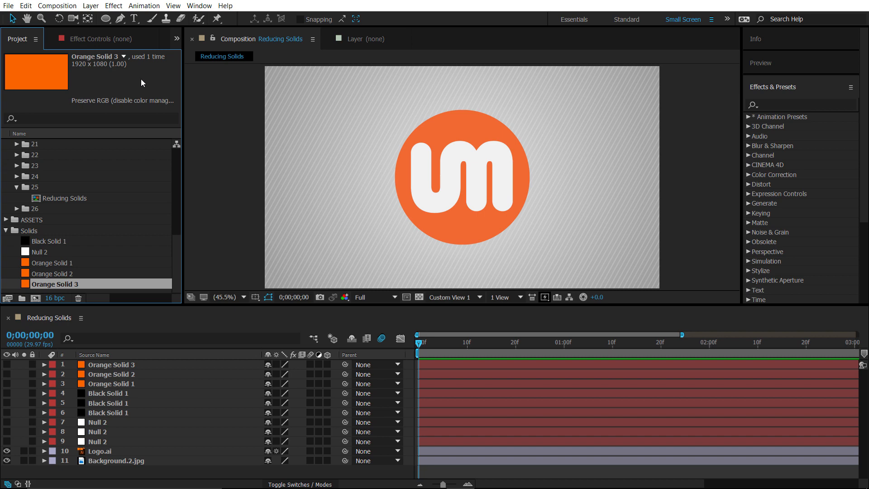
left_click(74, 263)
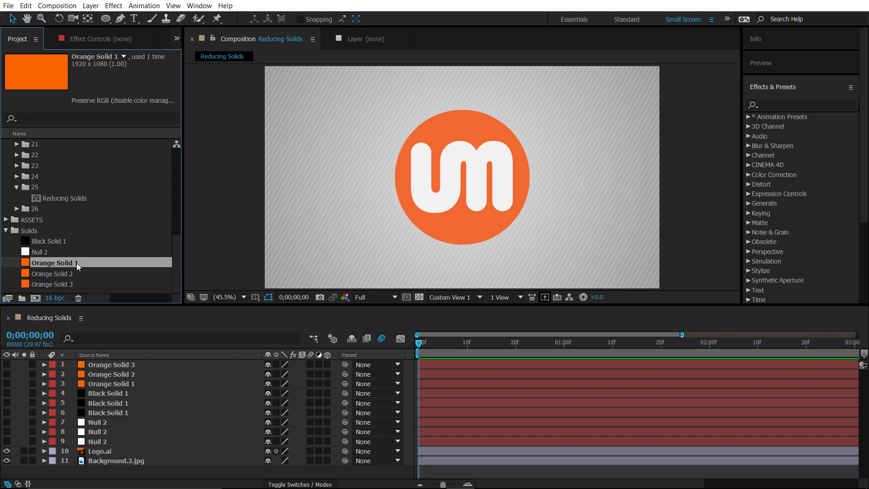
left_click_drag(72, 264, 79, 278)
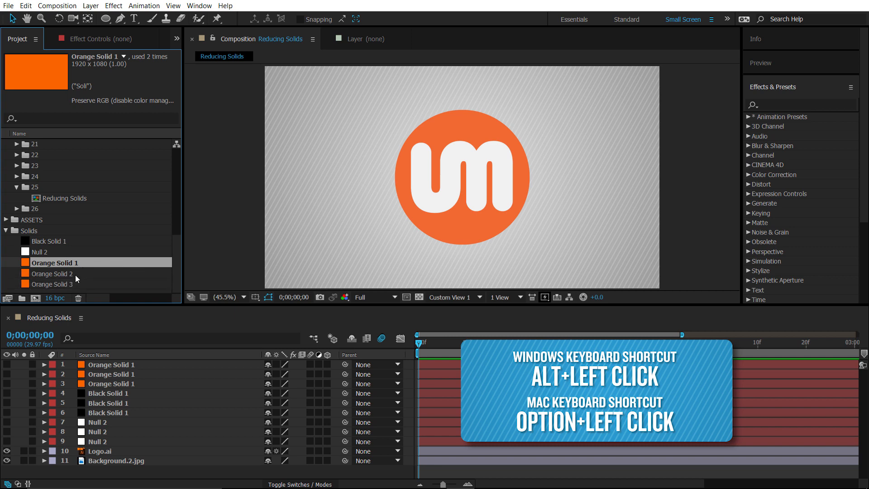
Check the usage of Orange Solid 2 and Orange Solid 3, and delete both from the Solids folder
left_click(76, 274)
left_click(74, 282)
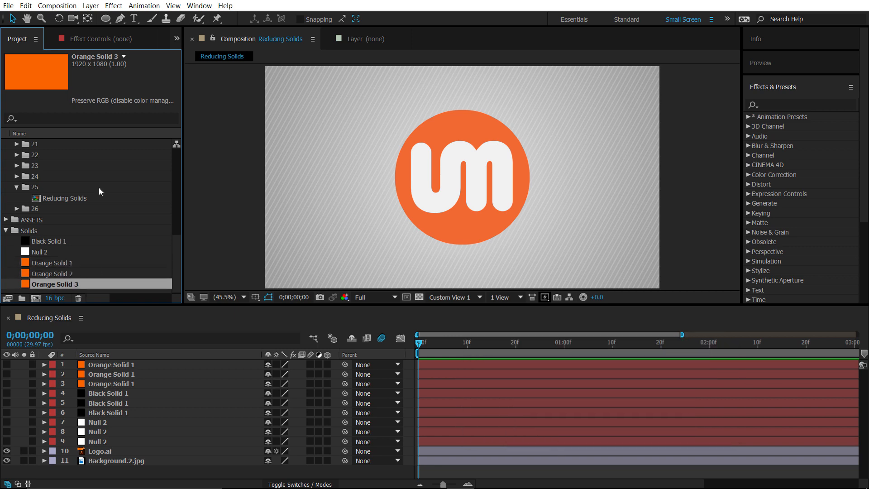
left_click(77, 272, "ctrl")
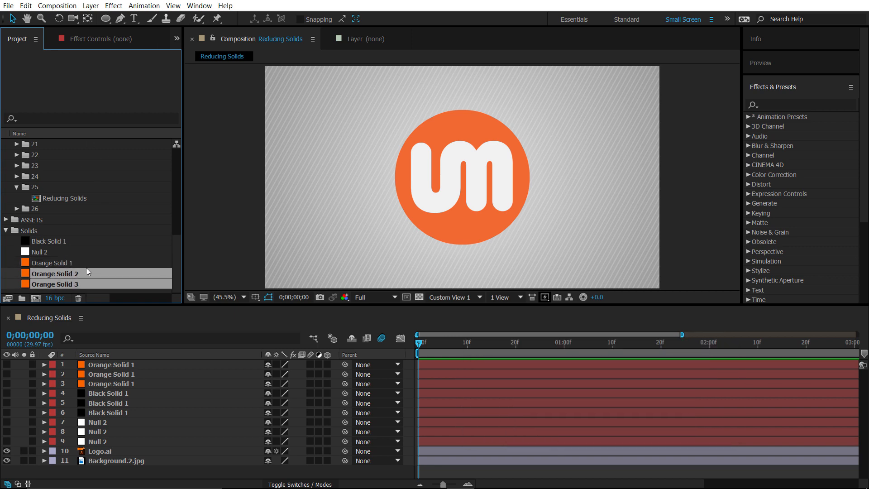
key("Delete")
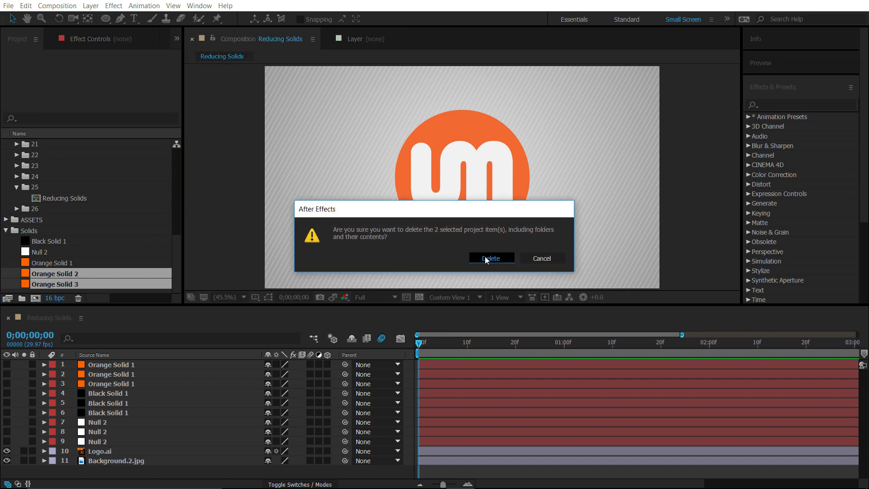
left_click(491, 258)
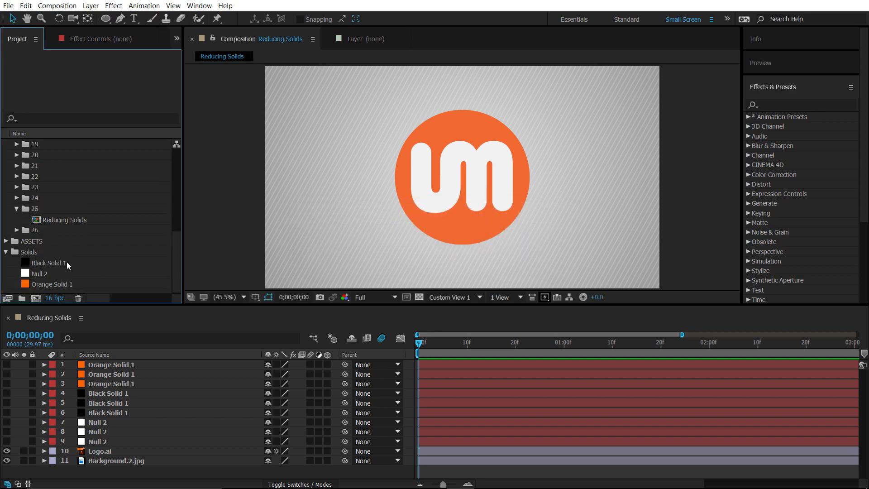
Add Null 2 from the Solids folder as the top layer of the Reducing Solids composition and lower its opacity
left_click(63, 262)
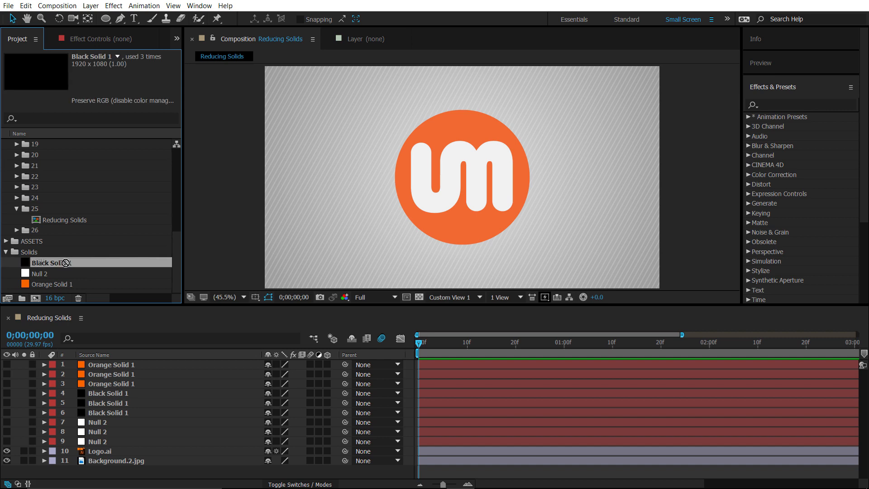
left_click_drag(63, 262, 173, 362)
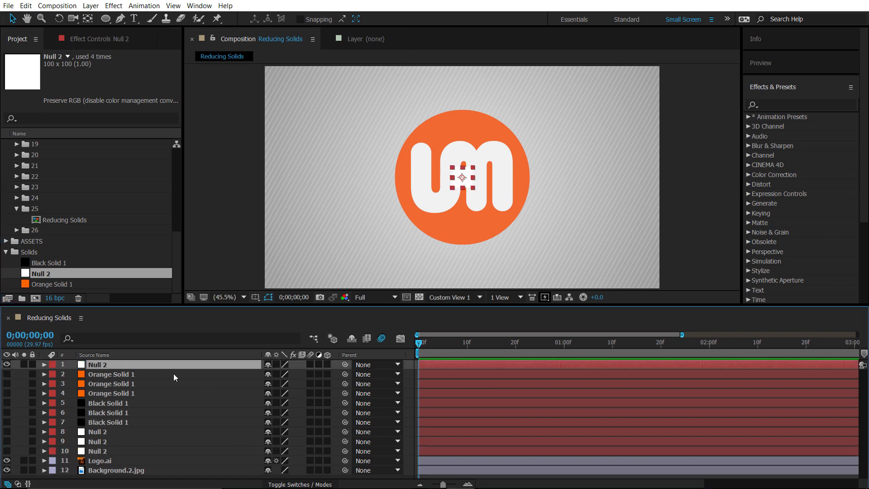
key("t")
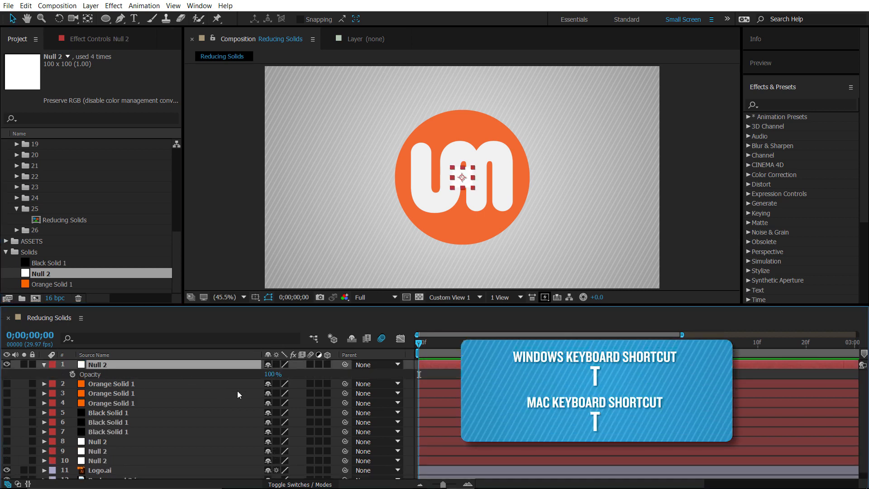
left_click_drag(272, 380, 196, 383)
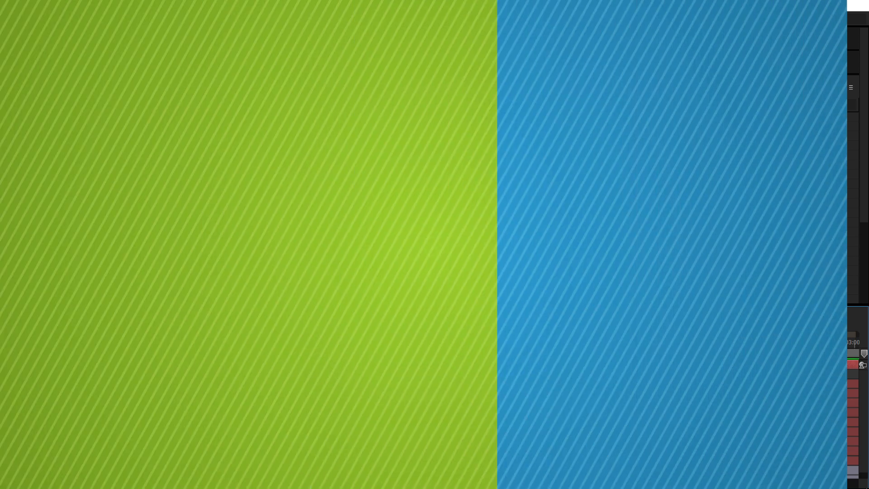